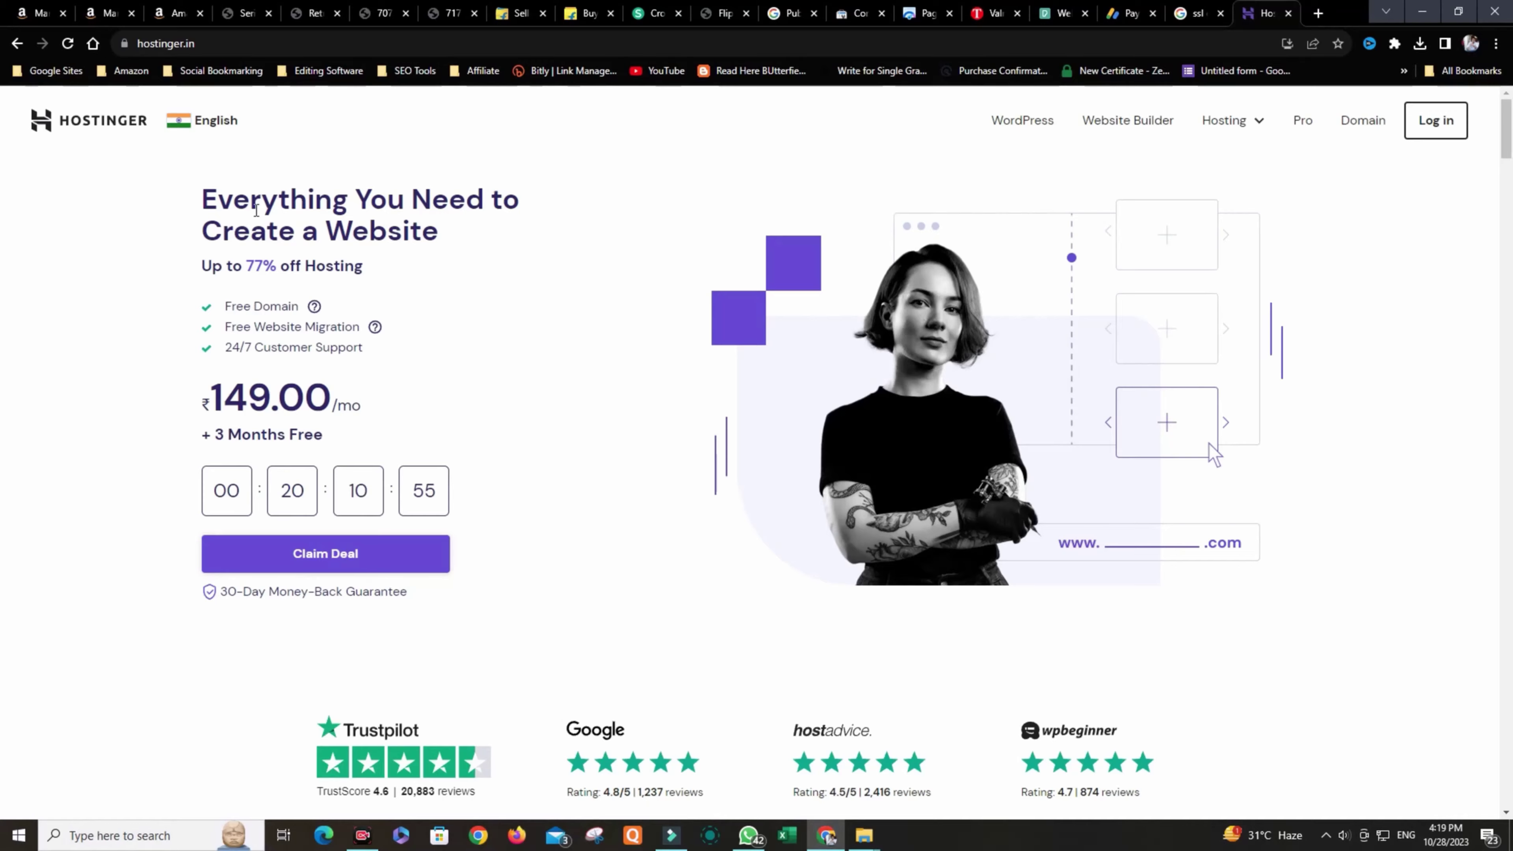
- Compare the prices and top features of the Premium, Business and Cloud Startup web hosting packages
{"action": "scroll", "coordinate": [352, 219], "scroll_direction": "down", "scroll_amount": 8}
{"action": "scroll", "coordinate": [356, 222], "scroll_direction": "down", "scroll_amount": 4}
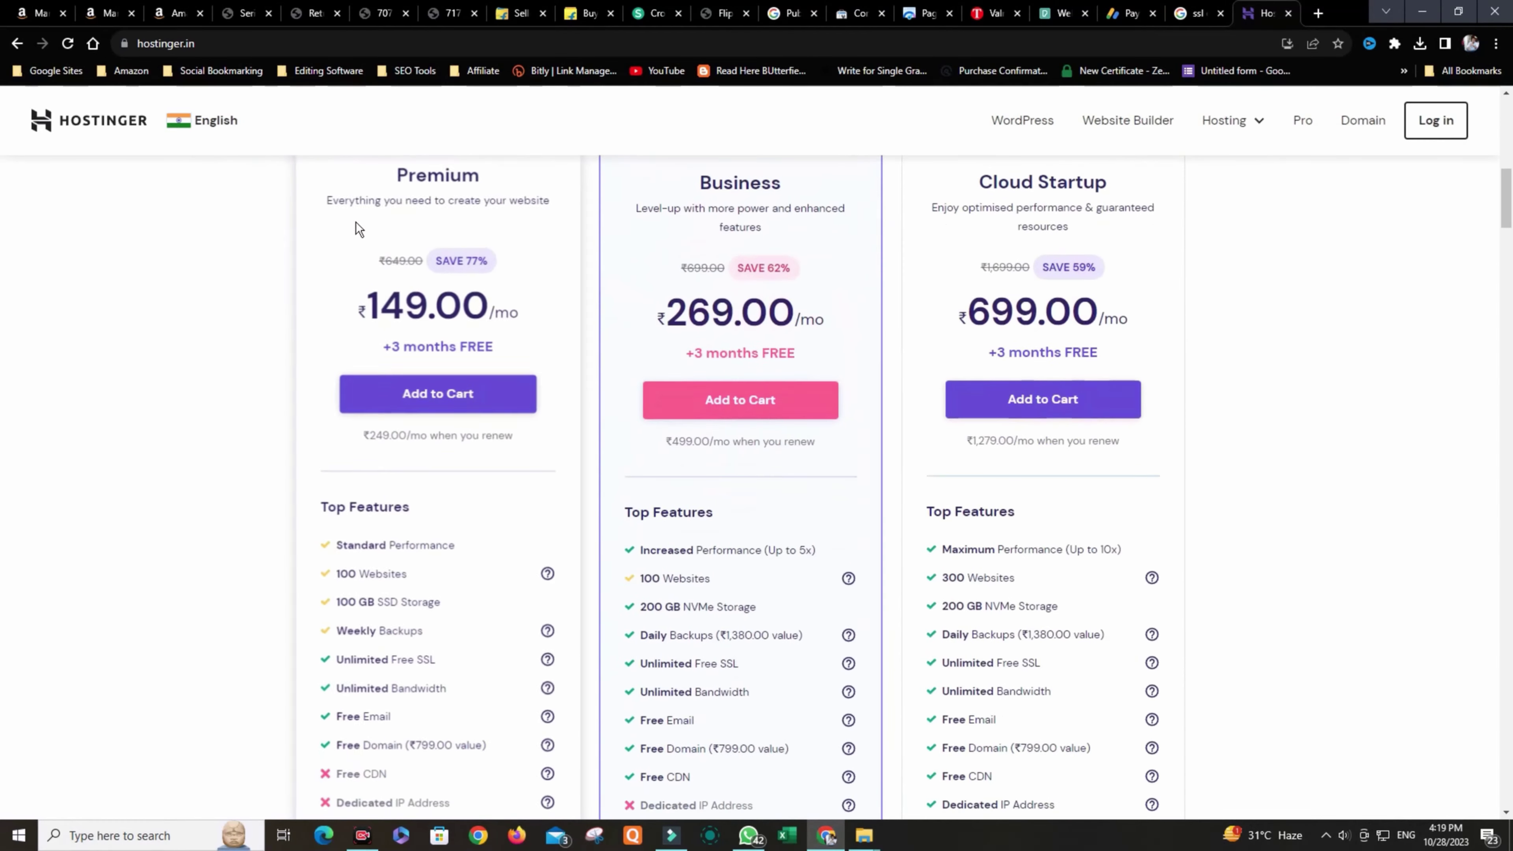
{"action": "mouse_move", "coordinate": [495, 745]}
{"action": "left_mouse_down"}
{"action": "mouse_move", "coordinate": [331, 748]}
{"action": "mouse_move", "coordinate": [500, 746]}
{"action": "left_mouse_up"}
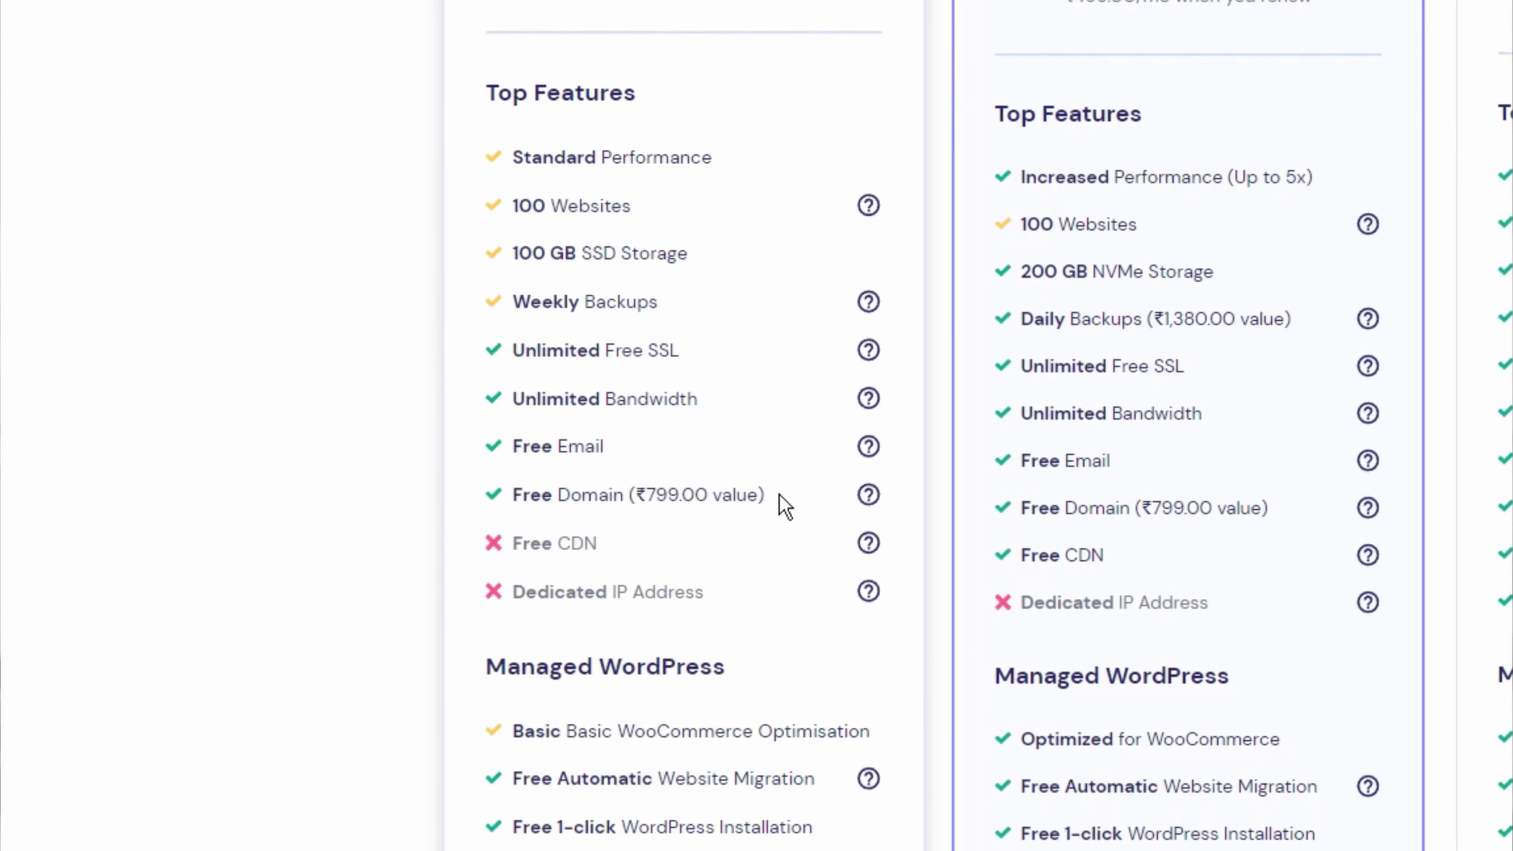
{"action": "mouse_move", "coordinate": [680, 349]}
{"action": "left_mouse_down"}
{"action": "mouse_move", "coordinate": [500, 358]}
{"action": "mouse_move", "coordinate": [689, 341]}
{"action": "left_mouse_up"}
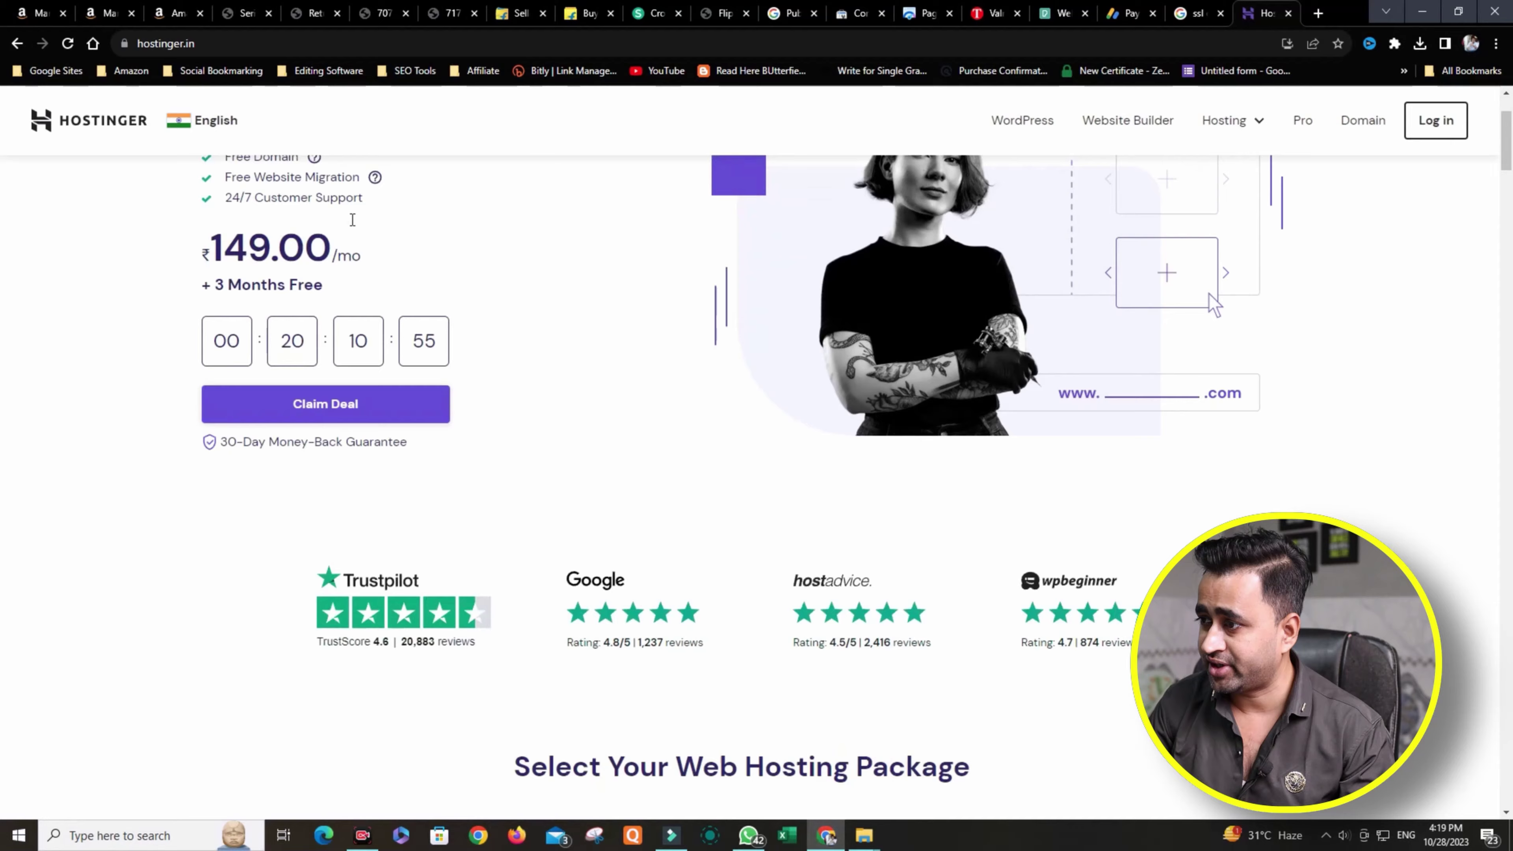
{"action": "scroll", "coordinate": [351, 227], "scroll_direction": "down", "scroll_amount": 5}
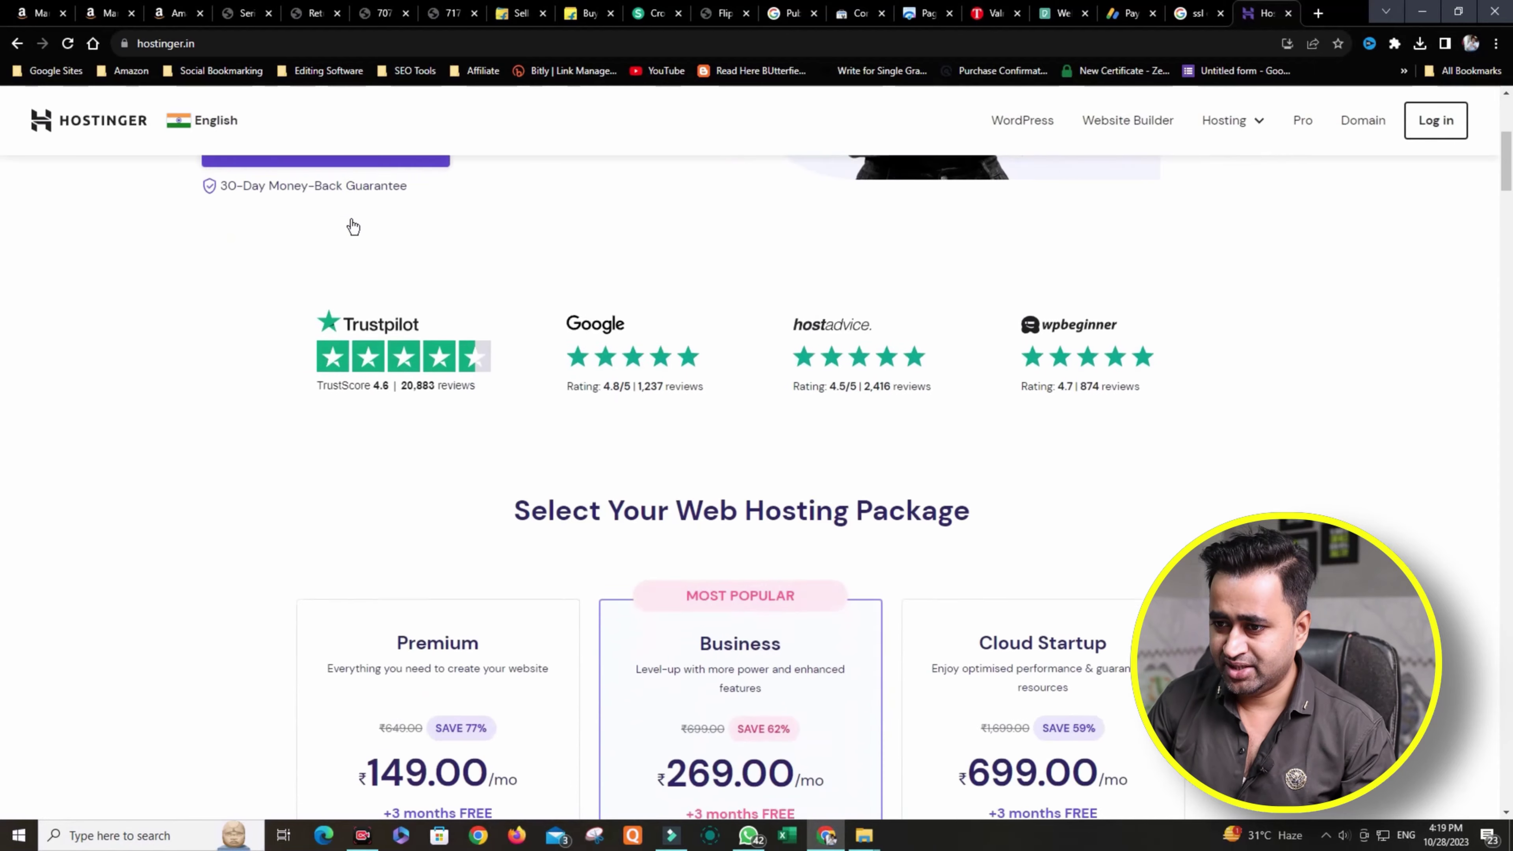
{"action": "scroll", "coordinate": [638, 396], "scroll_direction": "up", "scroll_amount": 2}
{"action": "scroll", "coordinate": [638, 396], "scroll_direction": "down", "scroll_amount": 6}
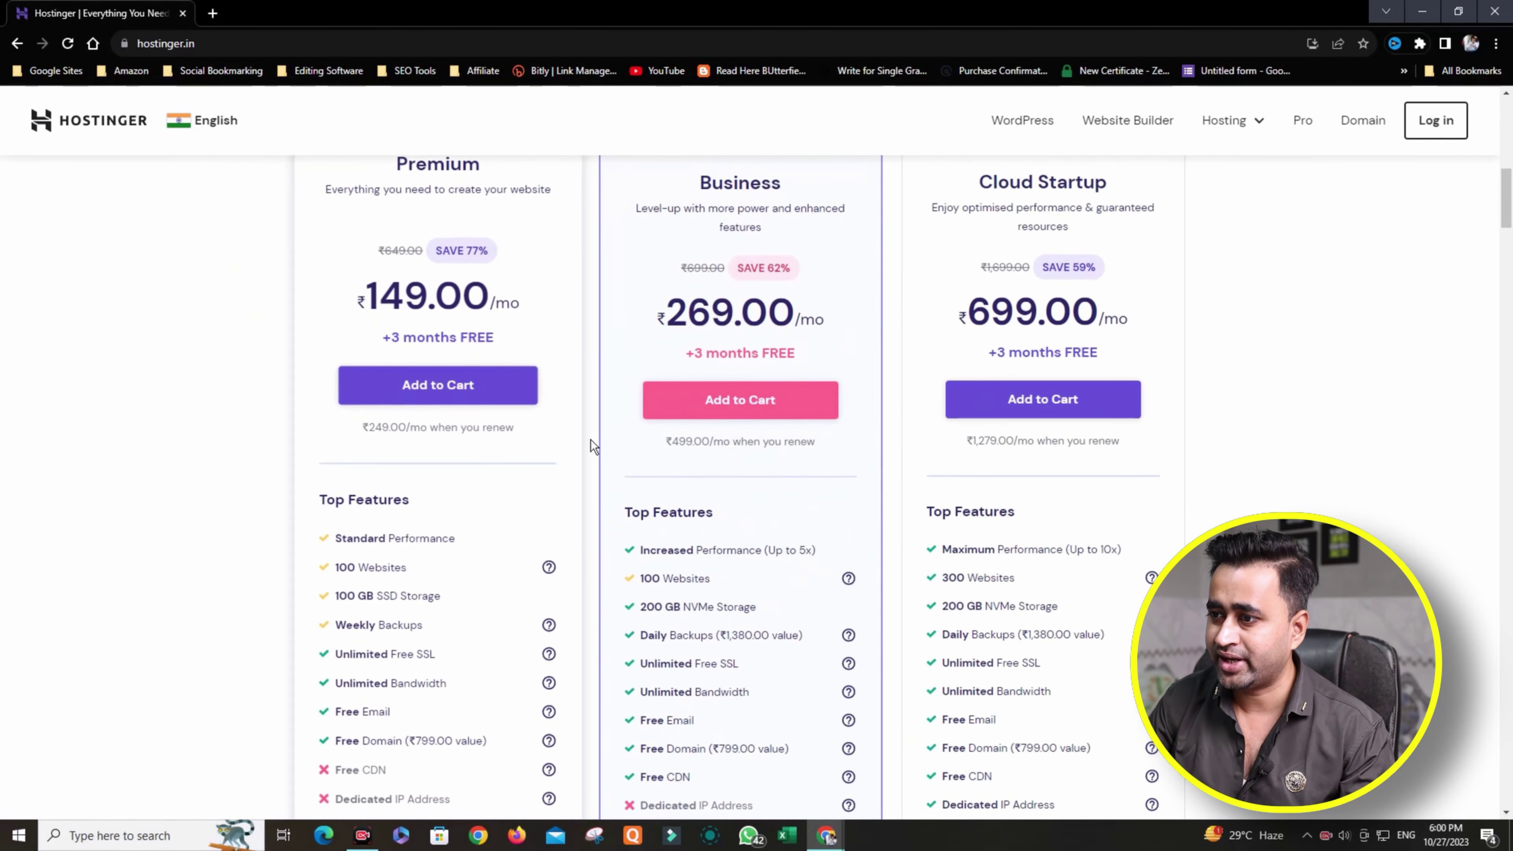
{"action": "scroll", "coordinate": [780, 467], "scroll_direction": "up", "scroll_amount": 1}
{"action": "scroll", "coordinate": [485, 426], "scroll_direction": "down", "scroll_amount": 2}
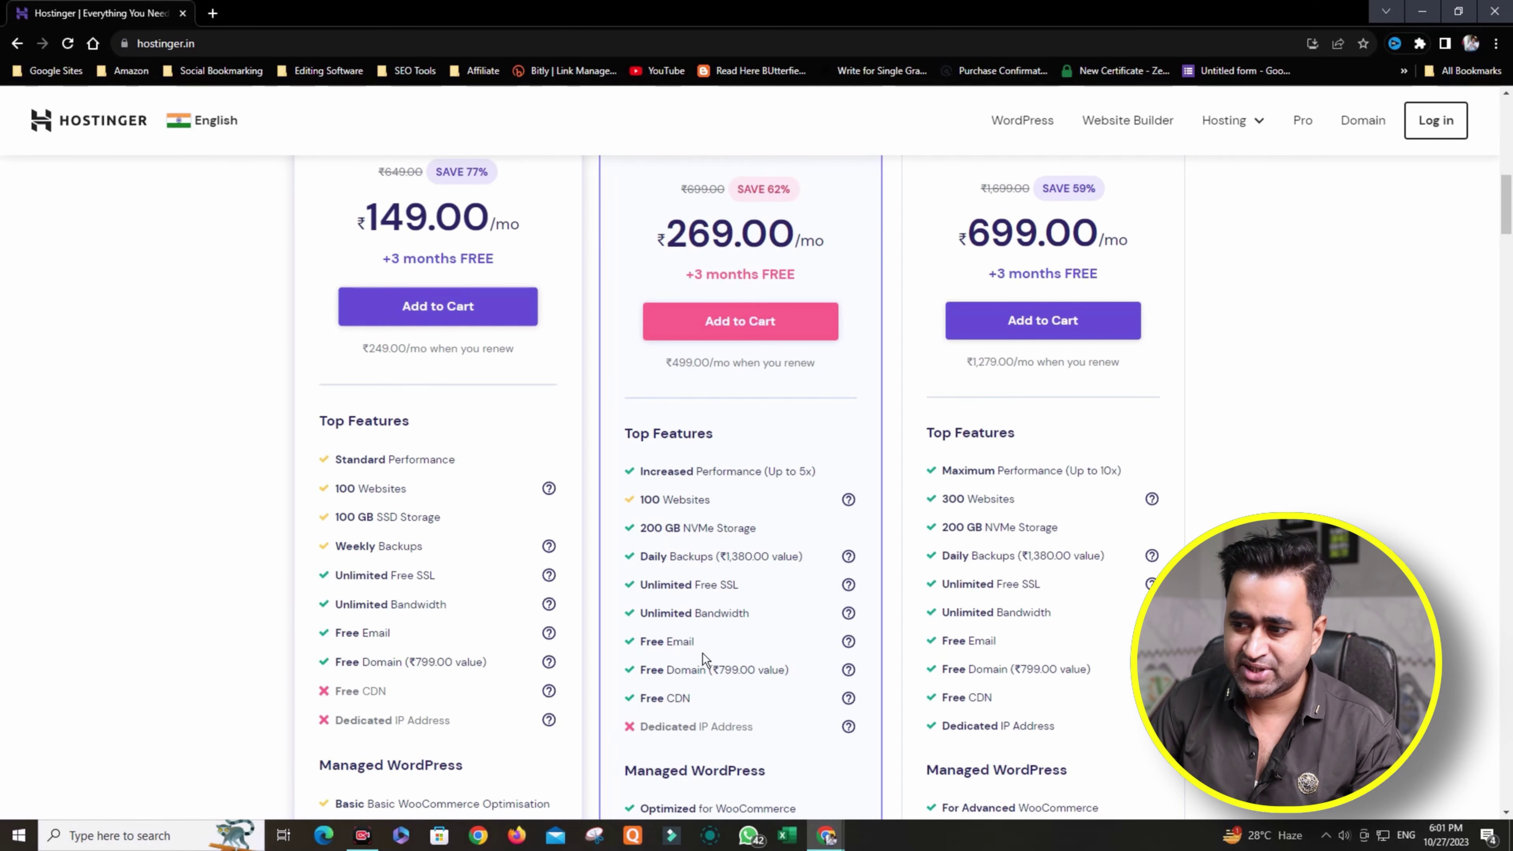
{"action": "scroll", "coordinate": [814, 643], "scroll_direction": "up", "scroll_amount": 4}
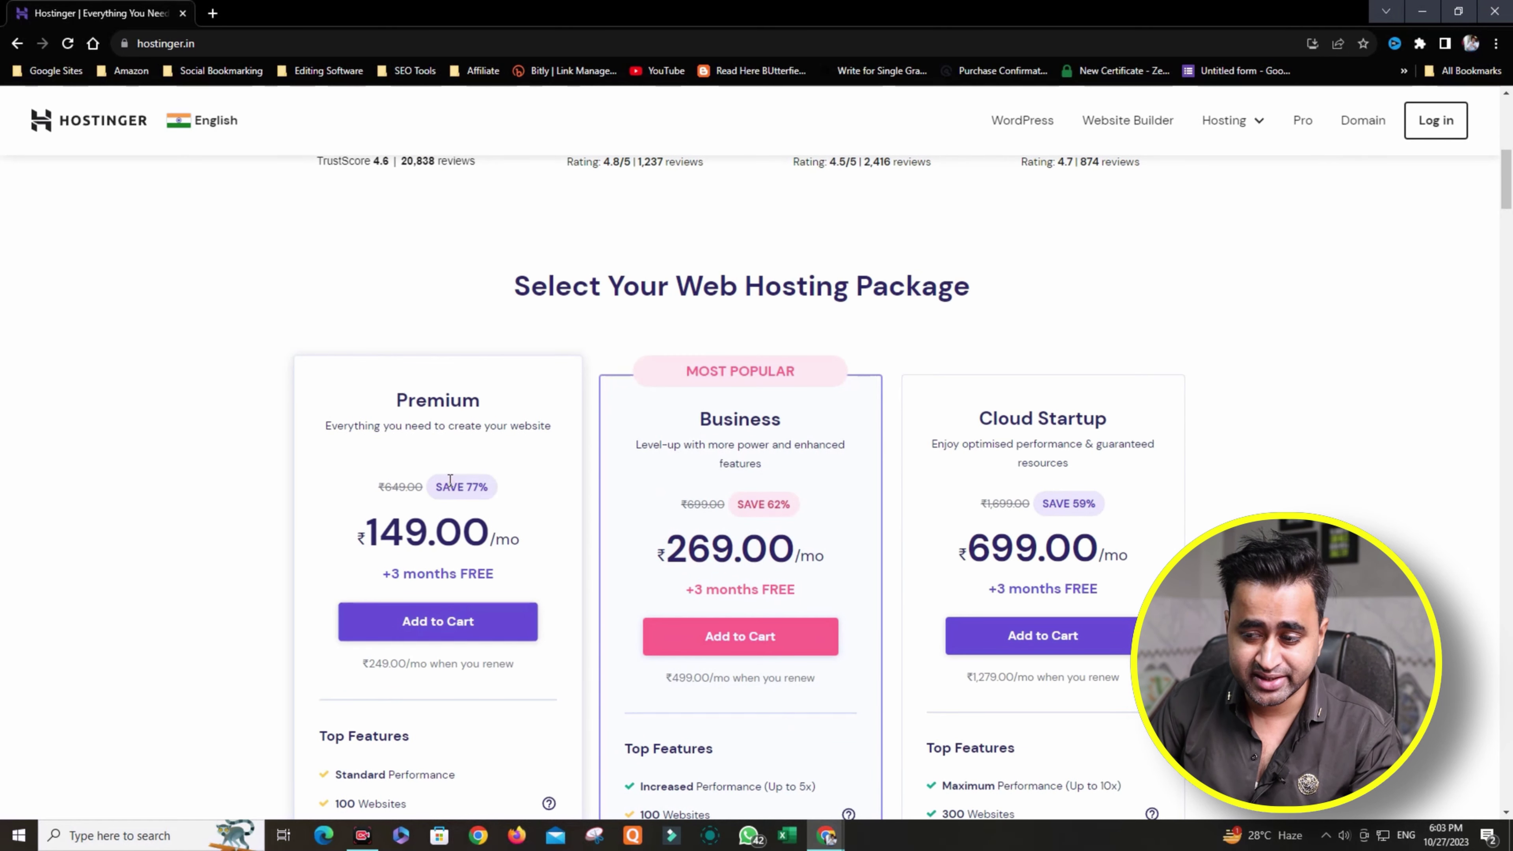
- Add the Premium hosting package to the cart and choose the 12-month billing period
{"action": "left_click", "coordinate": [440, 617]}
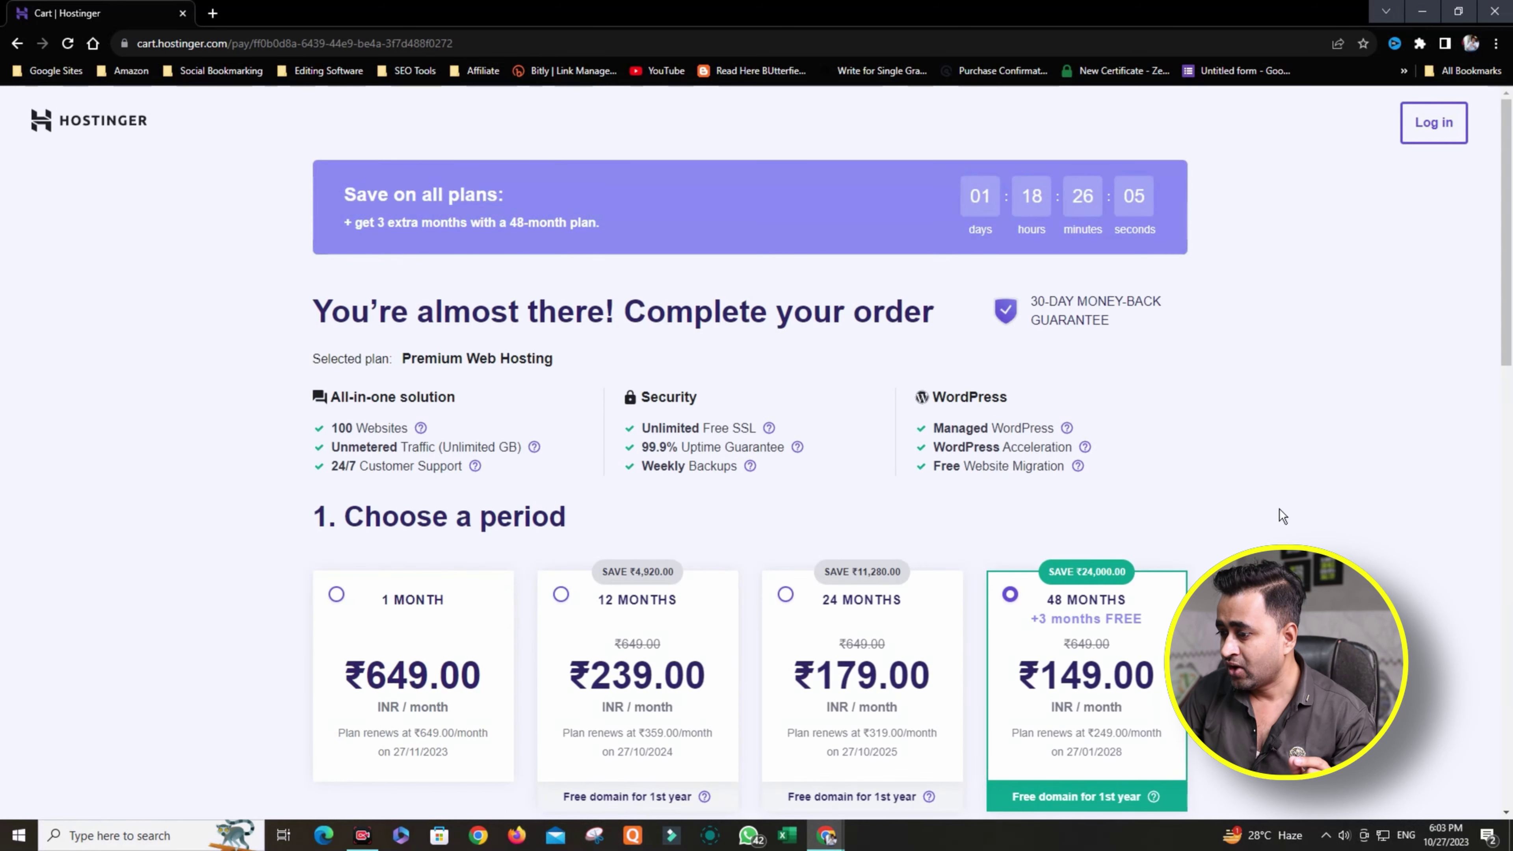
{"action": "scroll", "coordinate": [1237, 501], "scroll_direction": "down", "scroll_amount": 4}
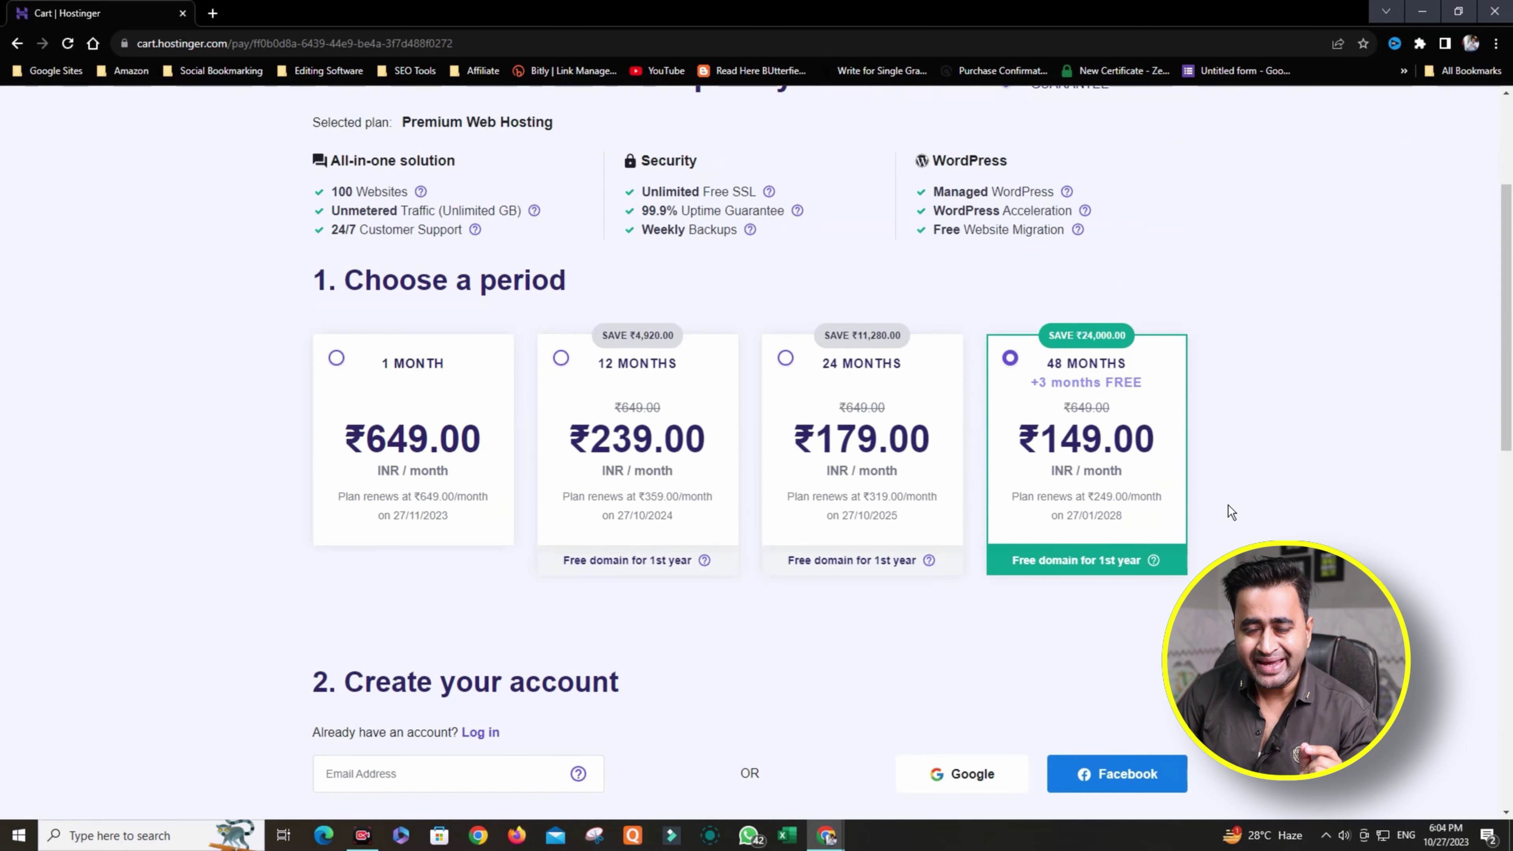
{"action": "left_click", "coordinate": [429, 395]}
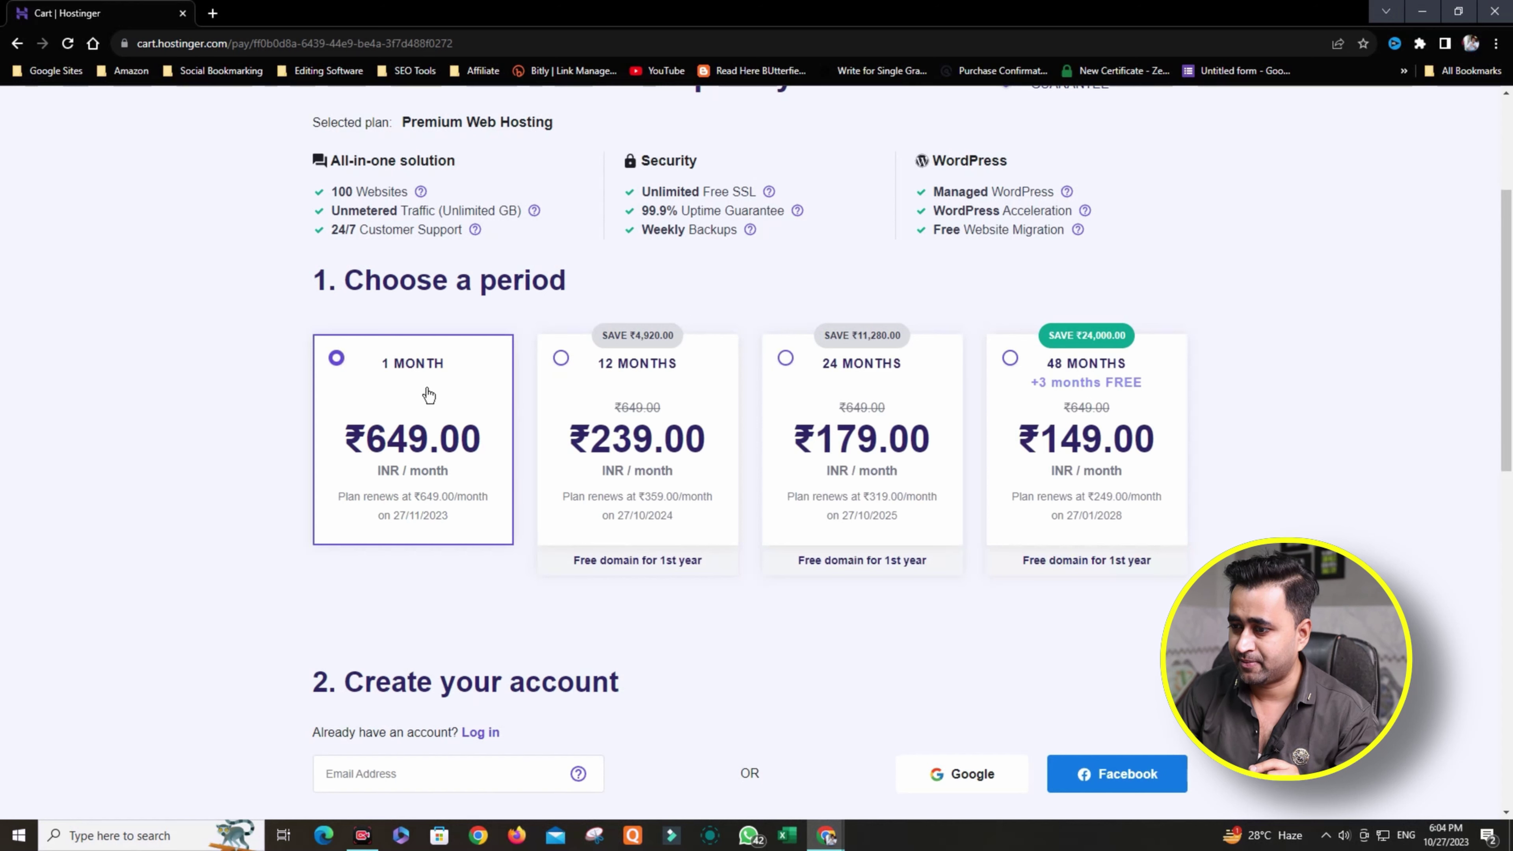
{"action": "left_click", "coordinate": [650, 410]}
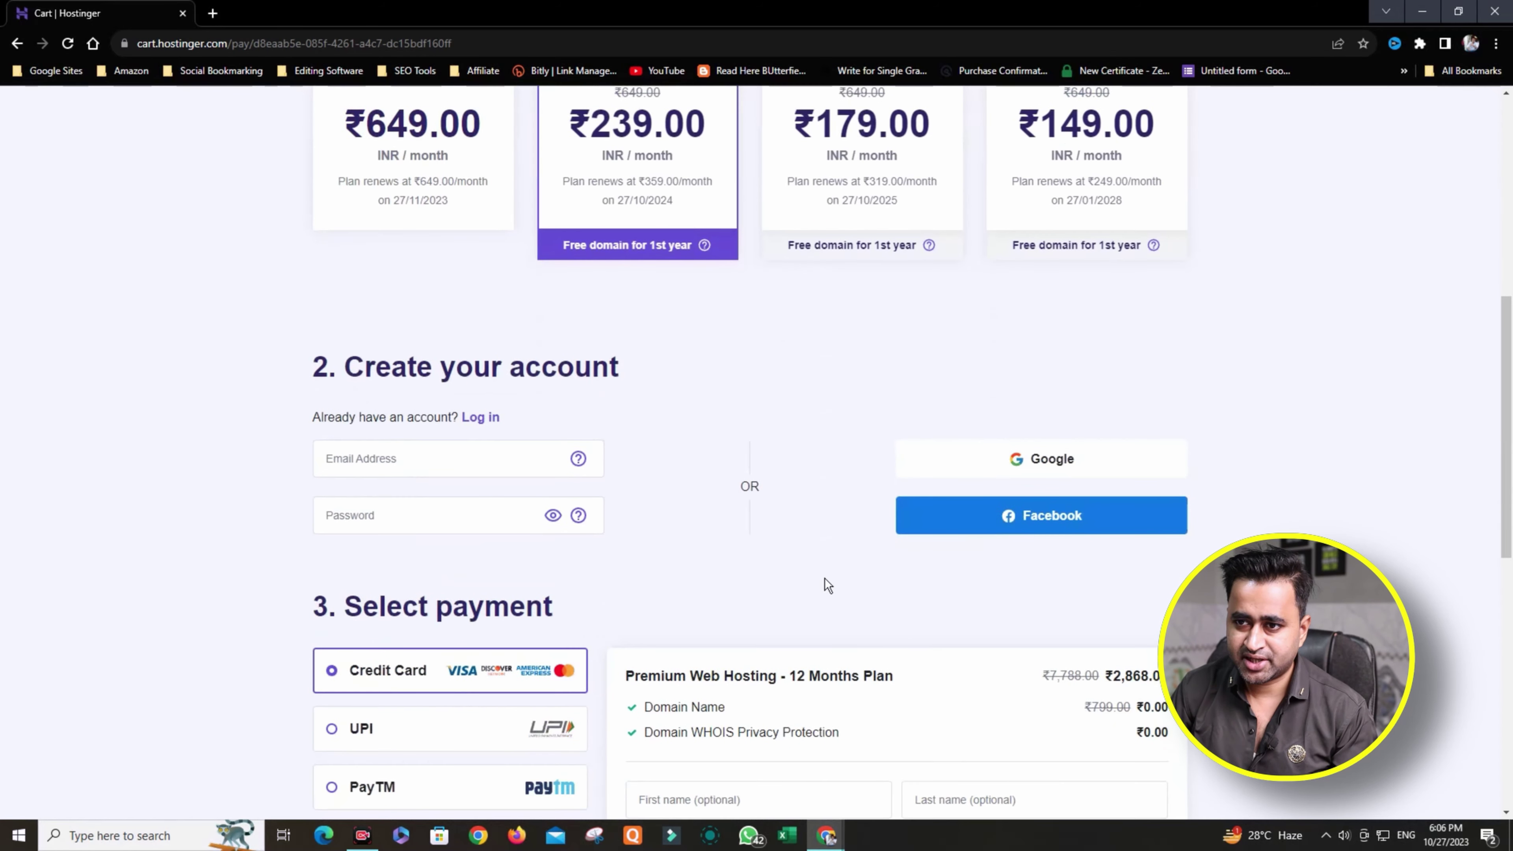
- Choose UPI as the payment method for the Premium Web Hosting order
{"action": "scroll", "coordinate": [691, 364], "scroll_direction": "down", "scroll_amount": 5}
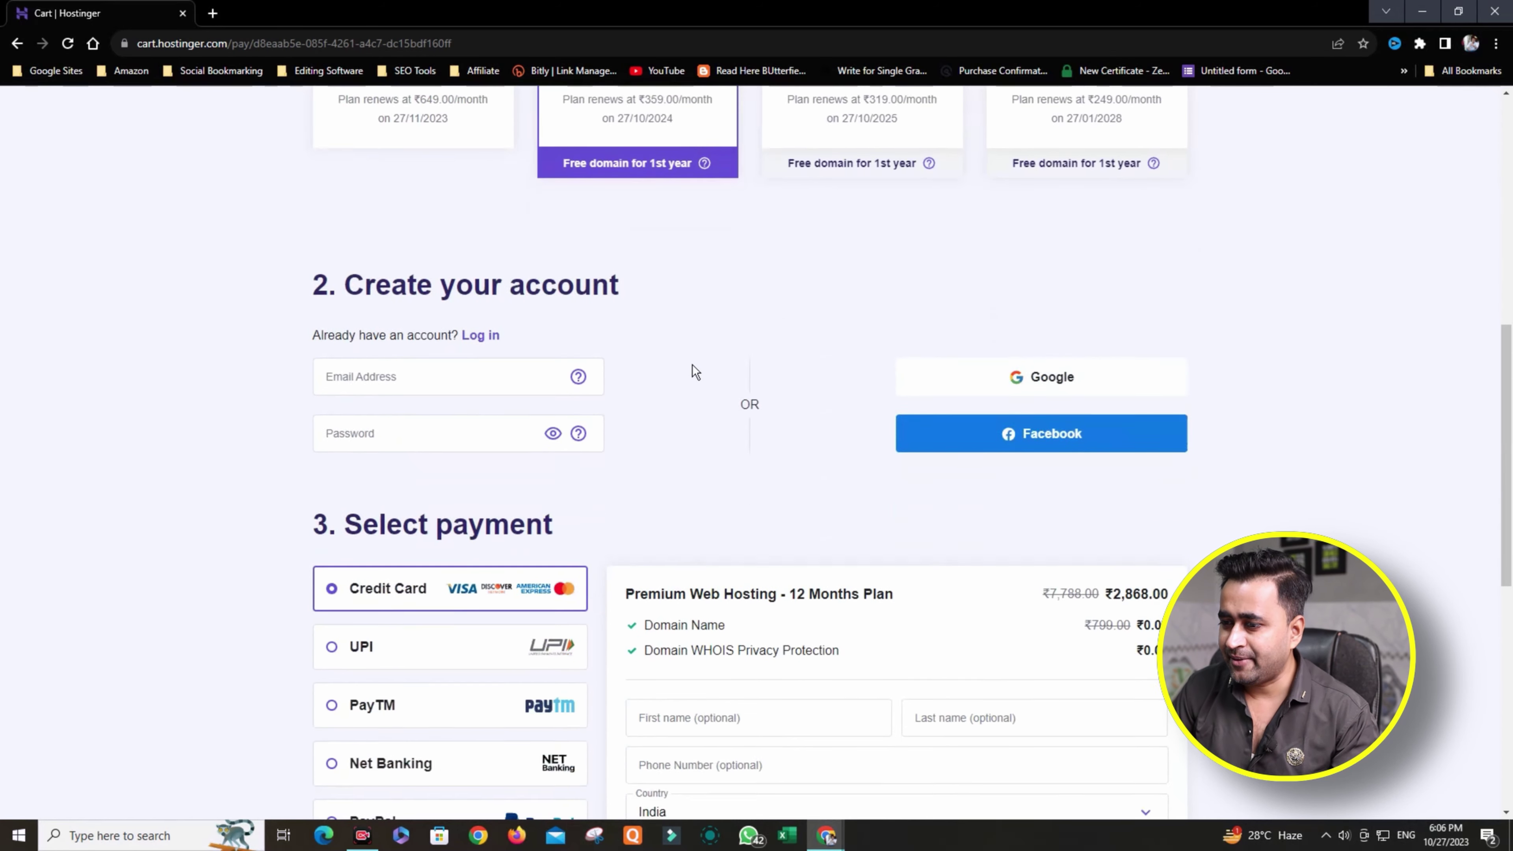
{"action": "scroll", "coordinate": [691, 360], "scroll_direction": "up", "scroll_amount": 3}
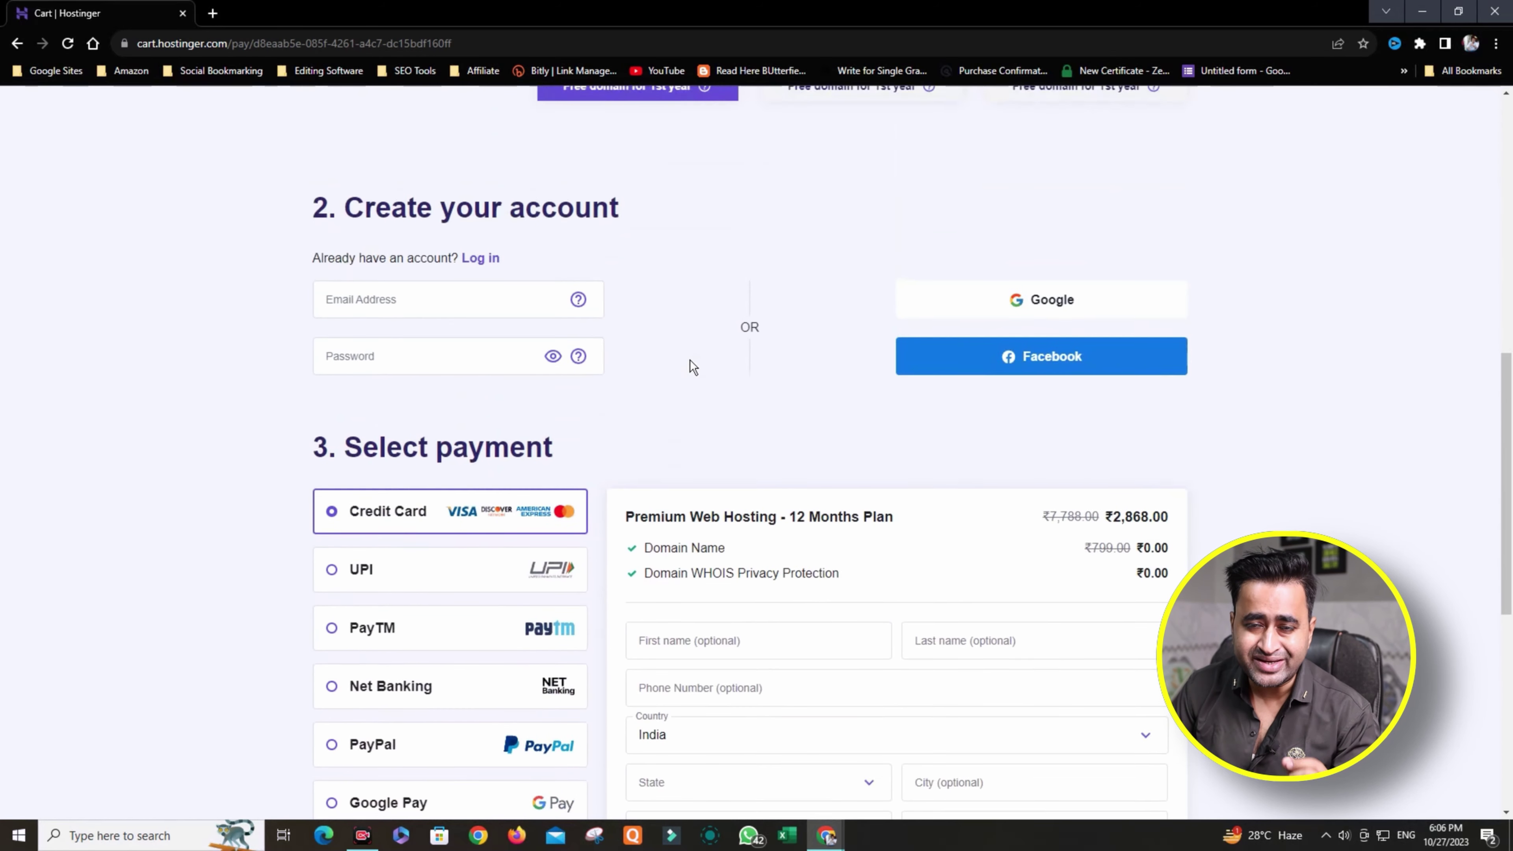
{"action": "left_click", "coordinate": [390, 302]}
{"action": "left_click", "coordinate": [392, 361]}
{"action": "scroll", "coordinate": [792, 376], "scroll_direction": "down", "scroll_amount": 3}
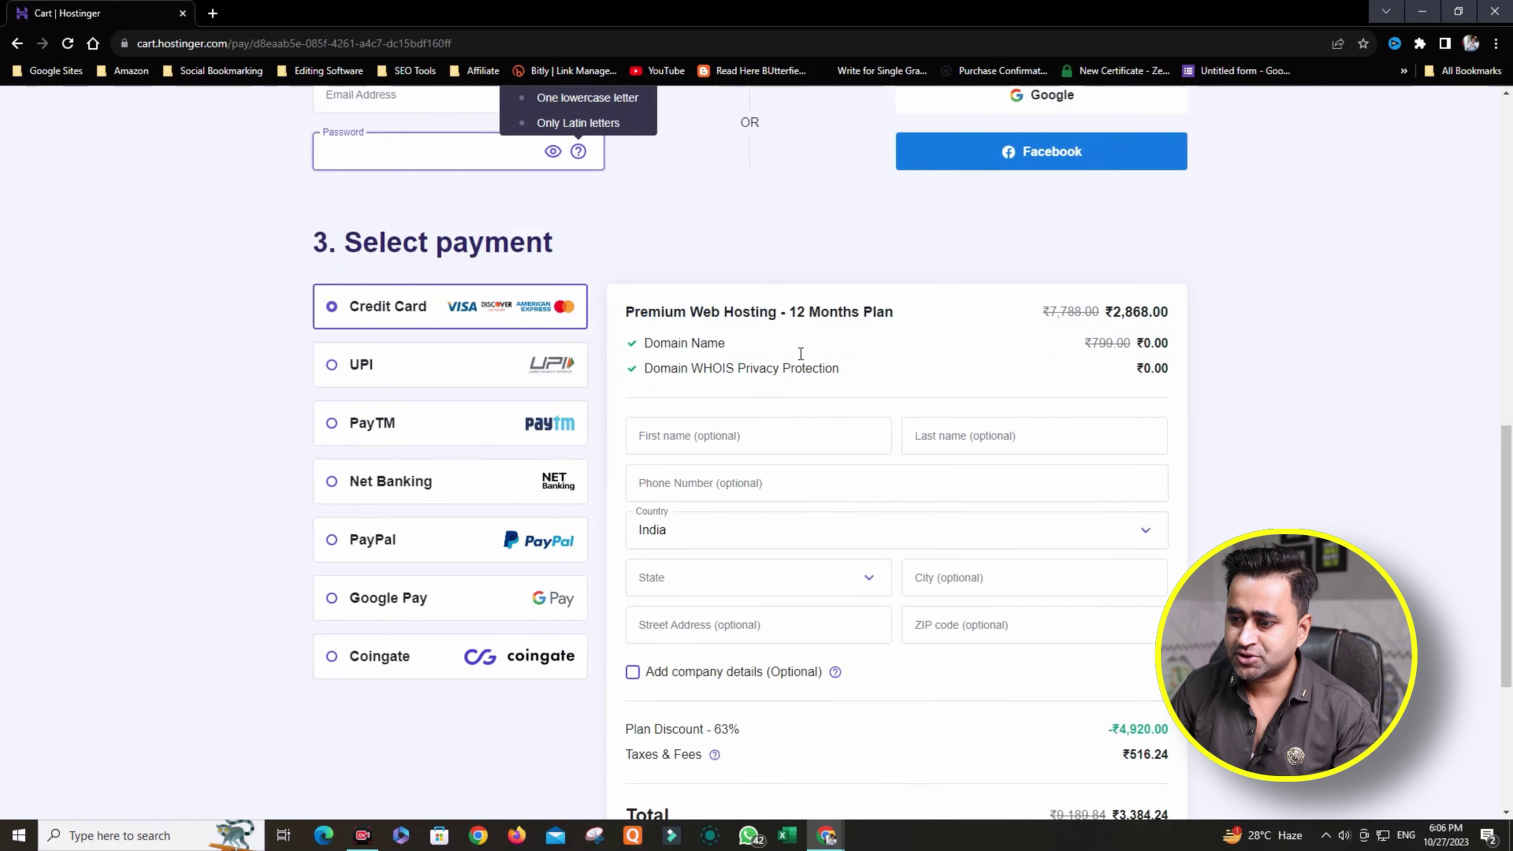
{"action": "left_click", "coordinate": [476, 351]}
{"action": "scroll", "coordinate": [447, 337], "scroll_direction": "down", "scroll_amount": 3}
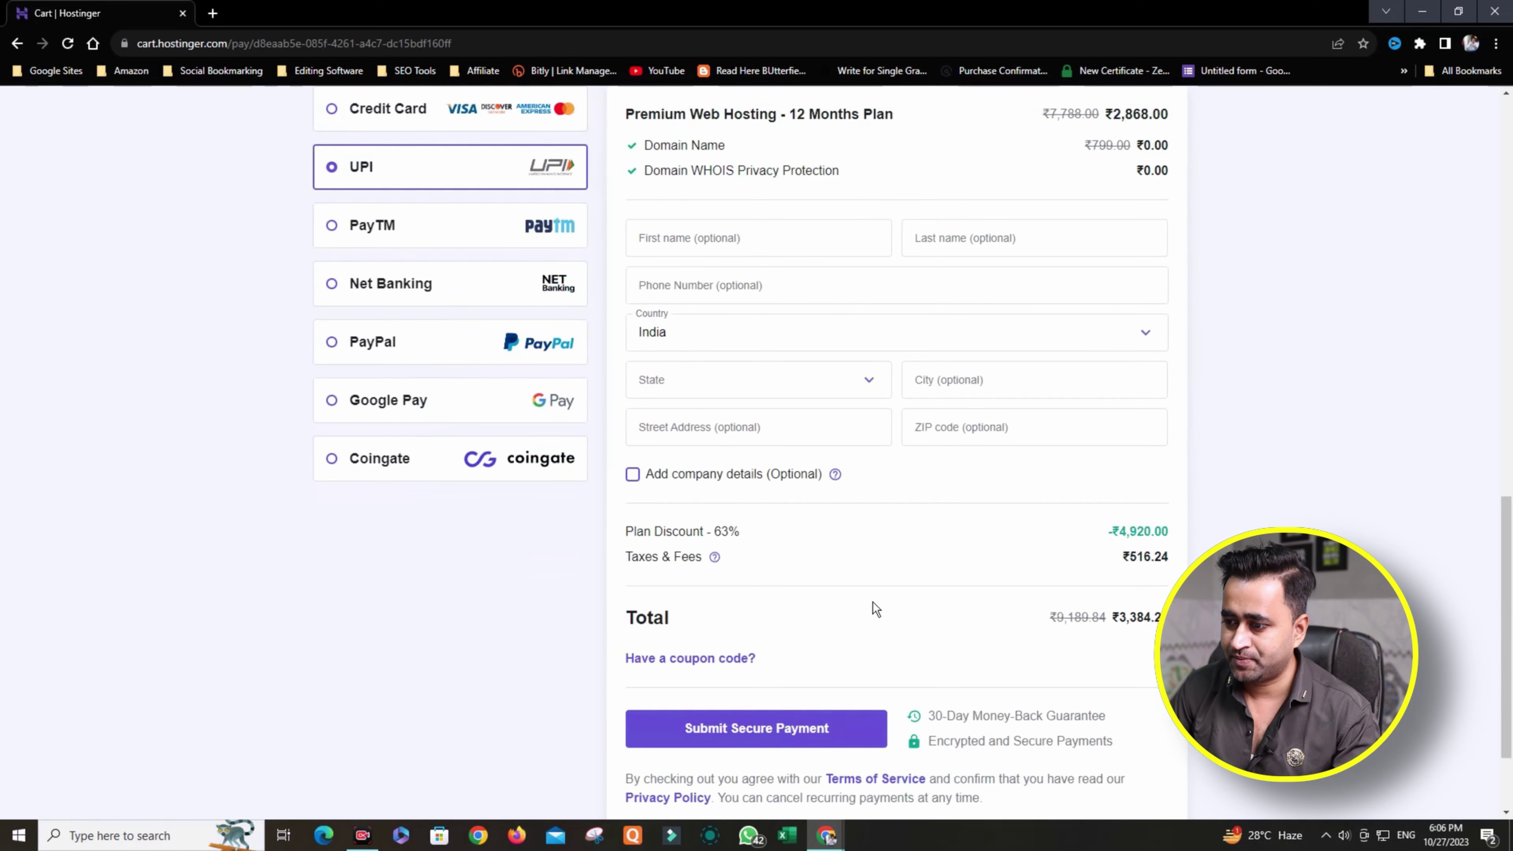
- Apply the coupon code IMRAN to the 12-month Premium Web Hosting order
{"action": "scroll", "coordinate": [355, 497], "scroll_direction": "up", "scroll_amount": 5}
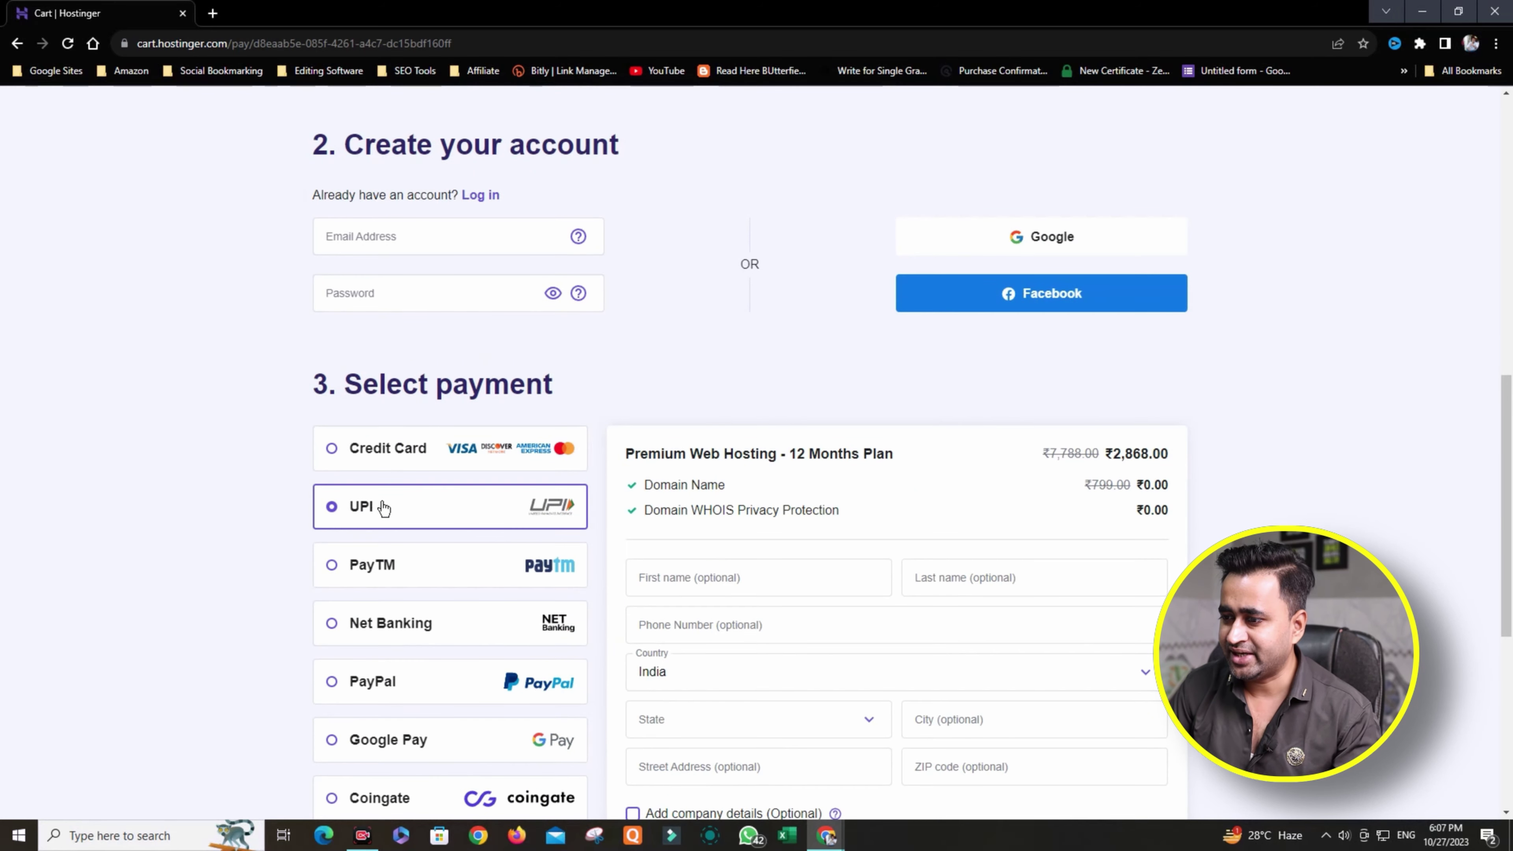
{"action": "scroll", "coordinate": [384, 507], "scroll_direction": "down", "scroll_amount": 5}
{"action": "scroll", "coordinate": [775, 507], "scroll_direction": "up", "scroll_amount": 4}
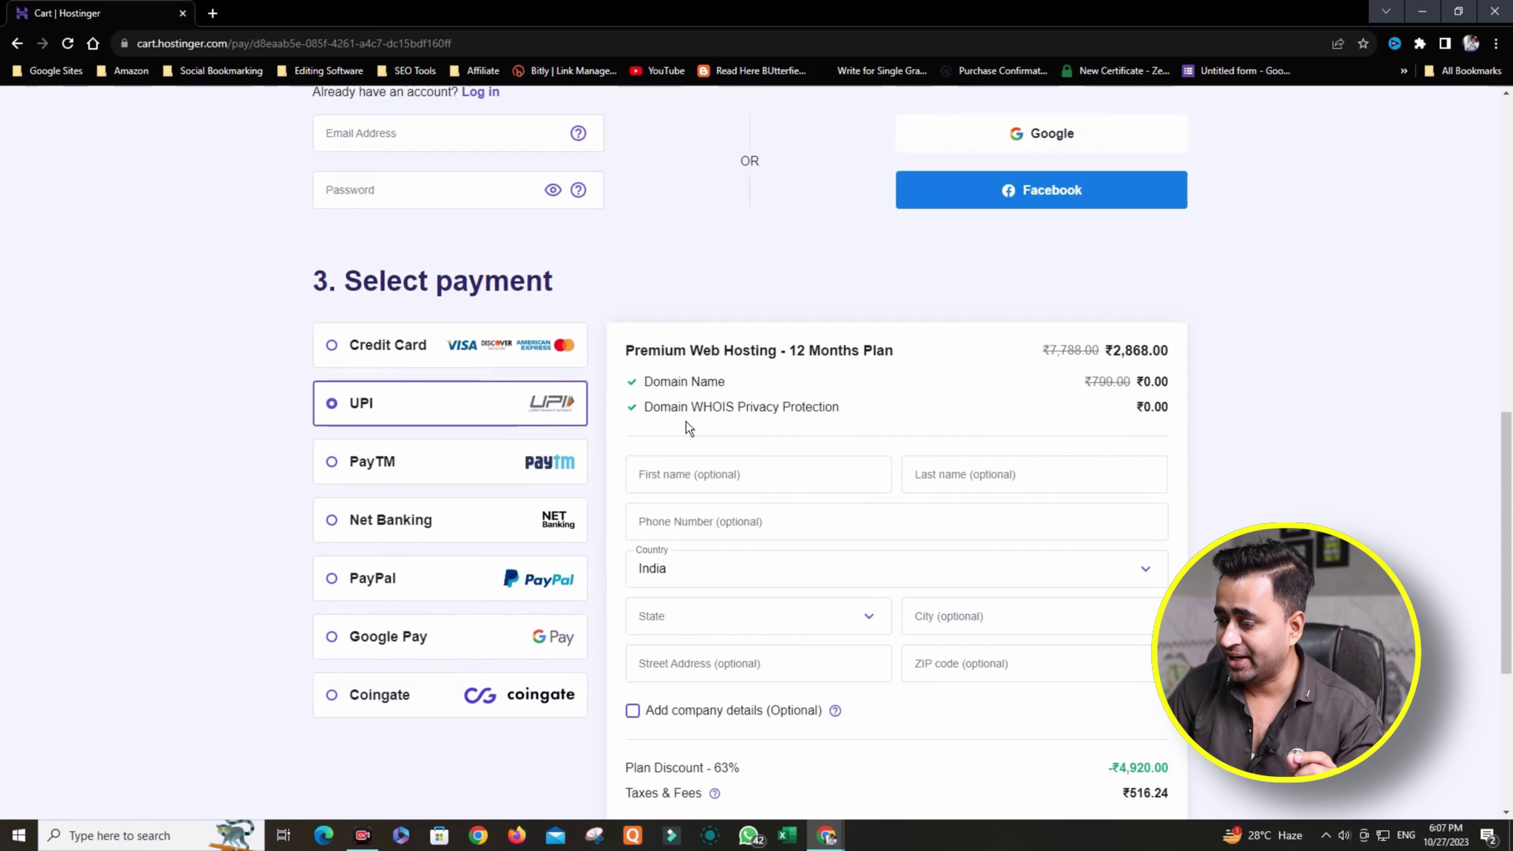
{"action": "scroll", "coordinate": [979, 514], "scroll_direction": "down", "scroll_amount": 5}
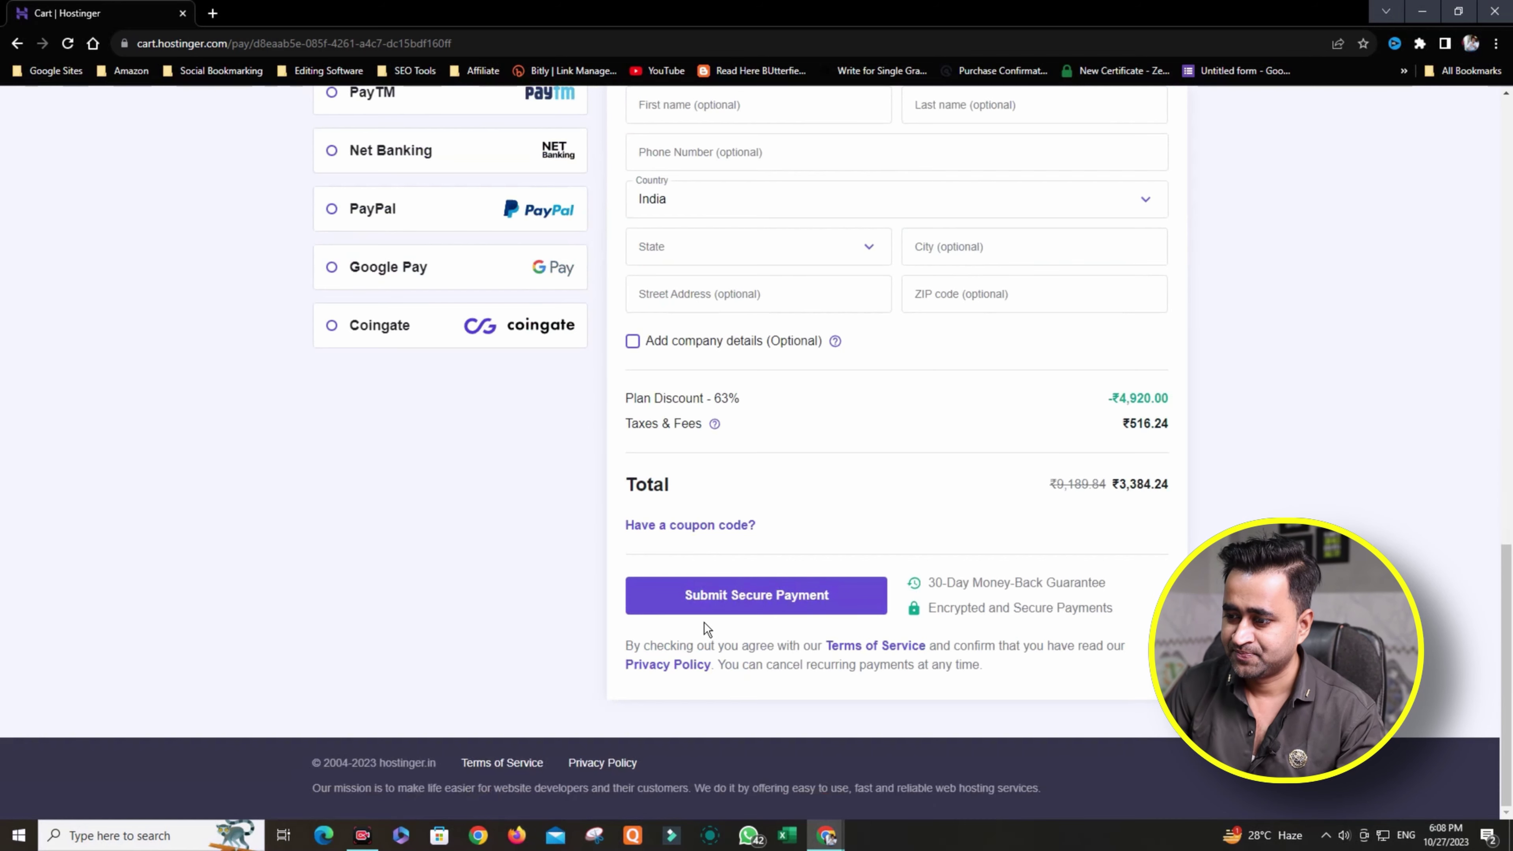
{"action": "left_click", "coordinate": [689, 527]}
{"action": "type", "text": "IMR"}
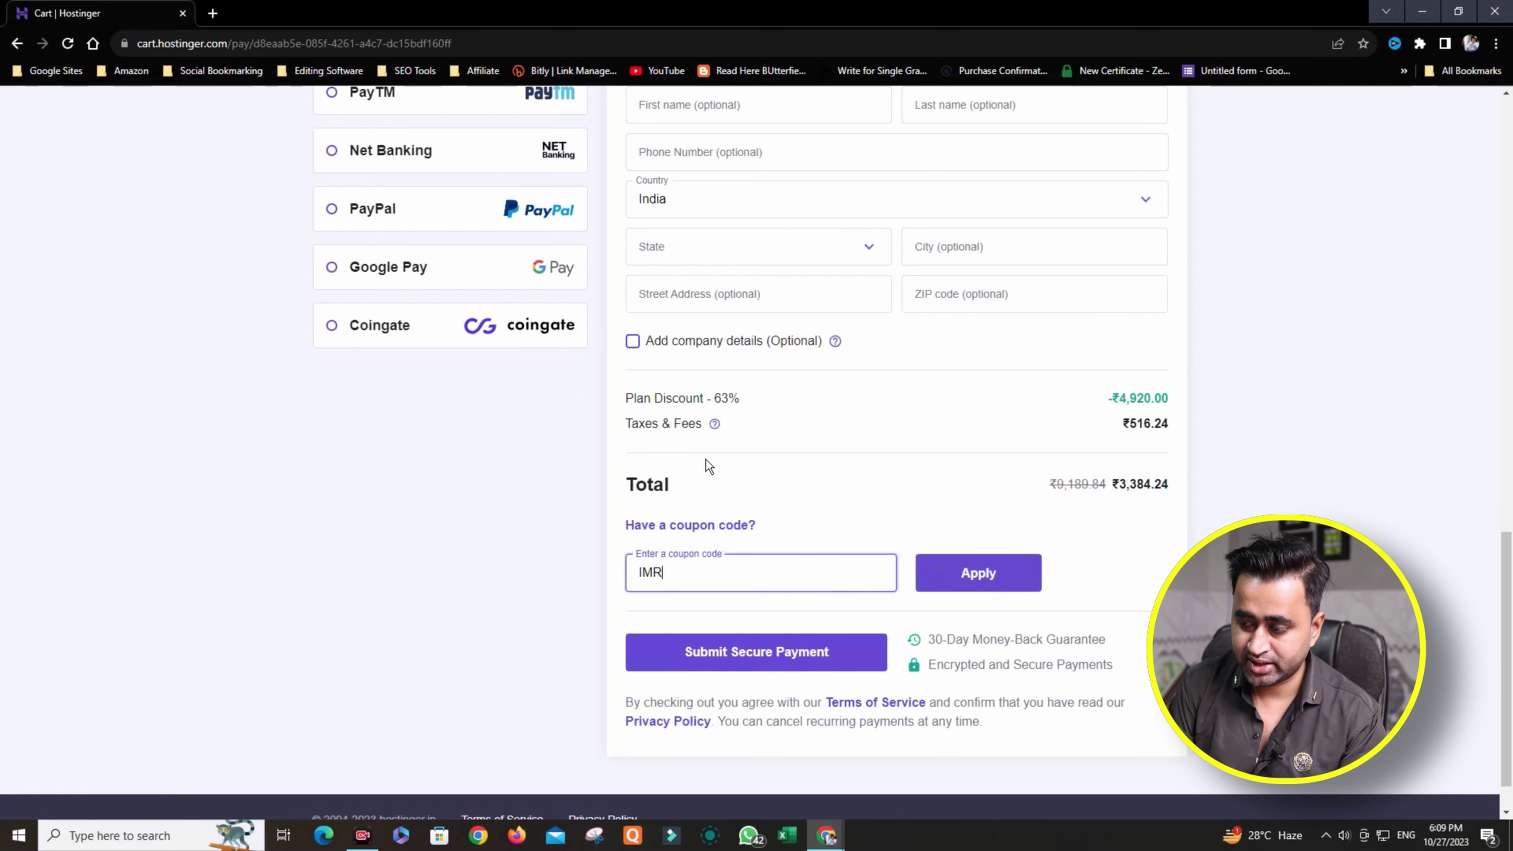
{"action": "type", "text": "AN"}
{"action": "left_click", "coordinate": [1002, 570]}
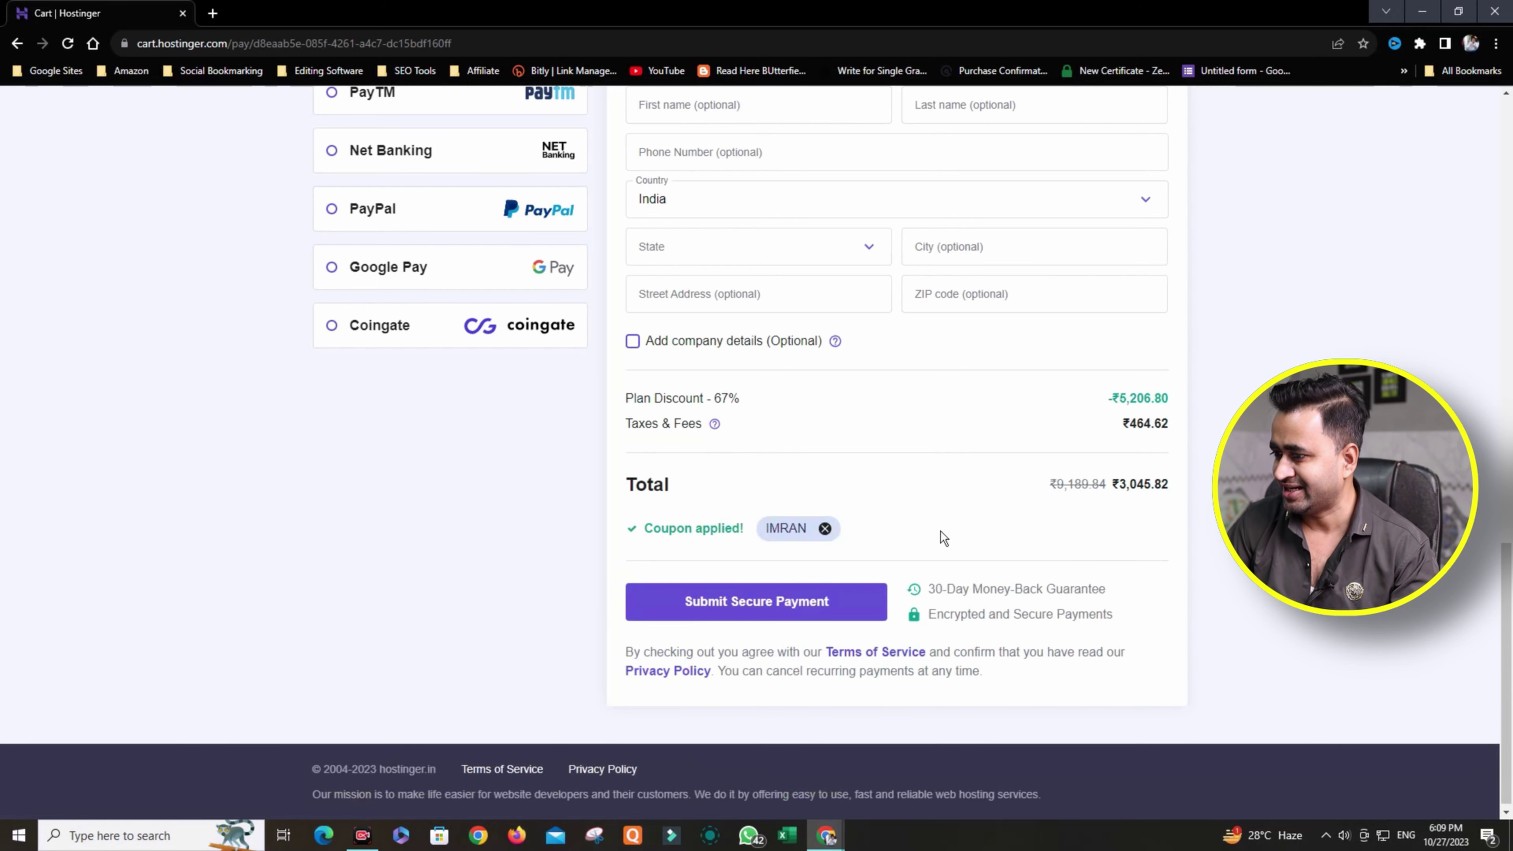
- Try to submit the secure payment with the account's email and password fields left empty
{"action": "scroll", "coordinate": [1013, 477], "scroll_direction": "up", "scroll_amount": 4}
{"action": "left_click", "coordinate": [709, 383]}
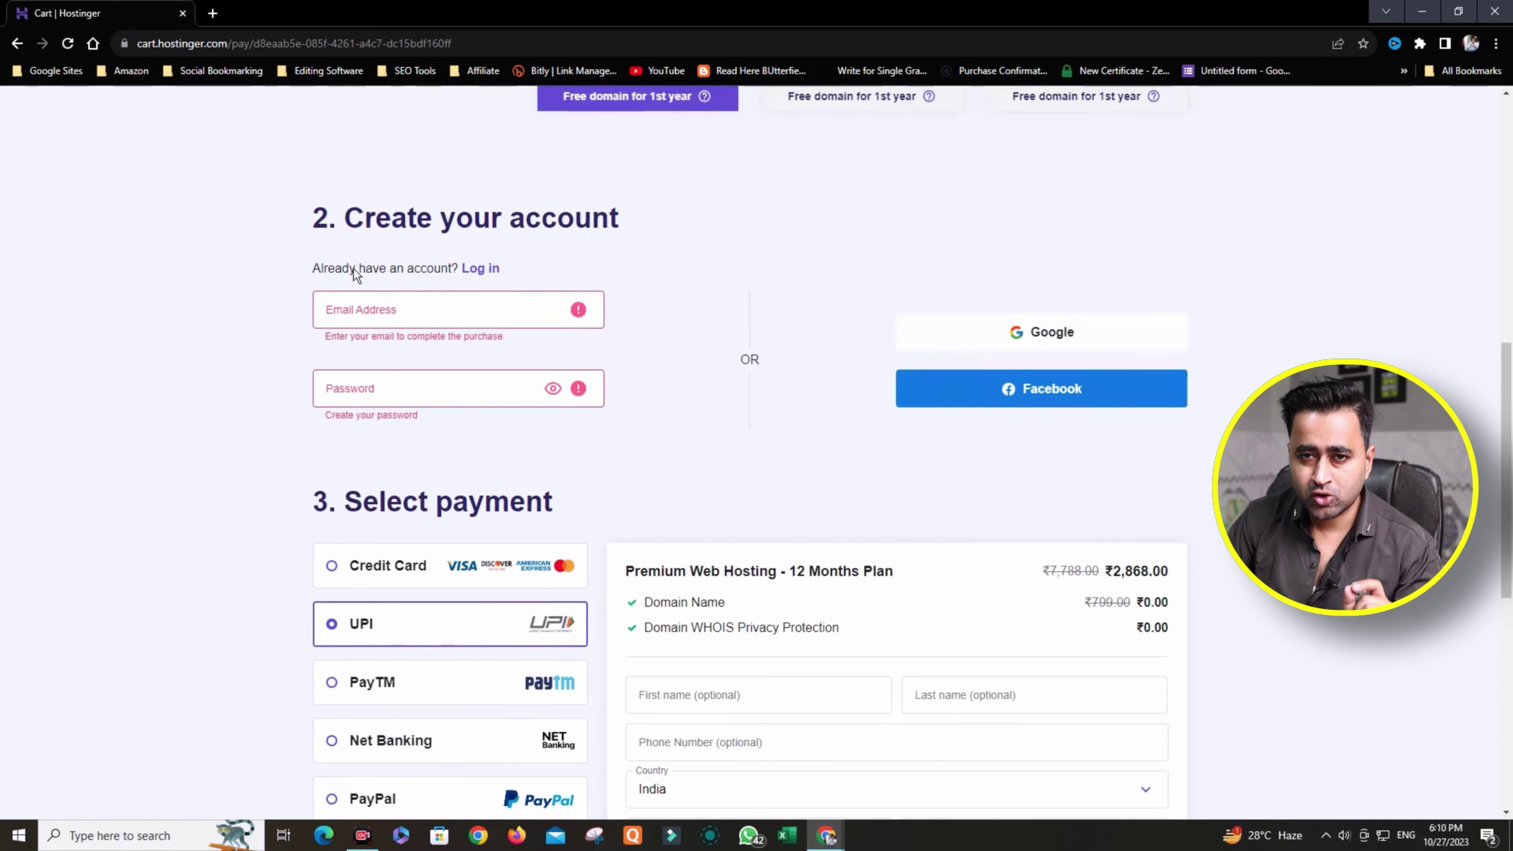
{"action": "scroll", "coordinate": [899, 566], "scroll_direction": "down", "scroll_amount": 10}
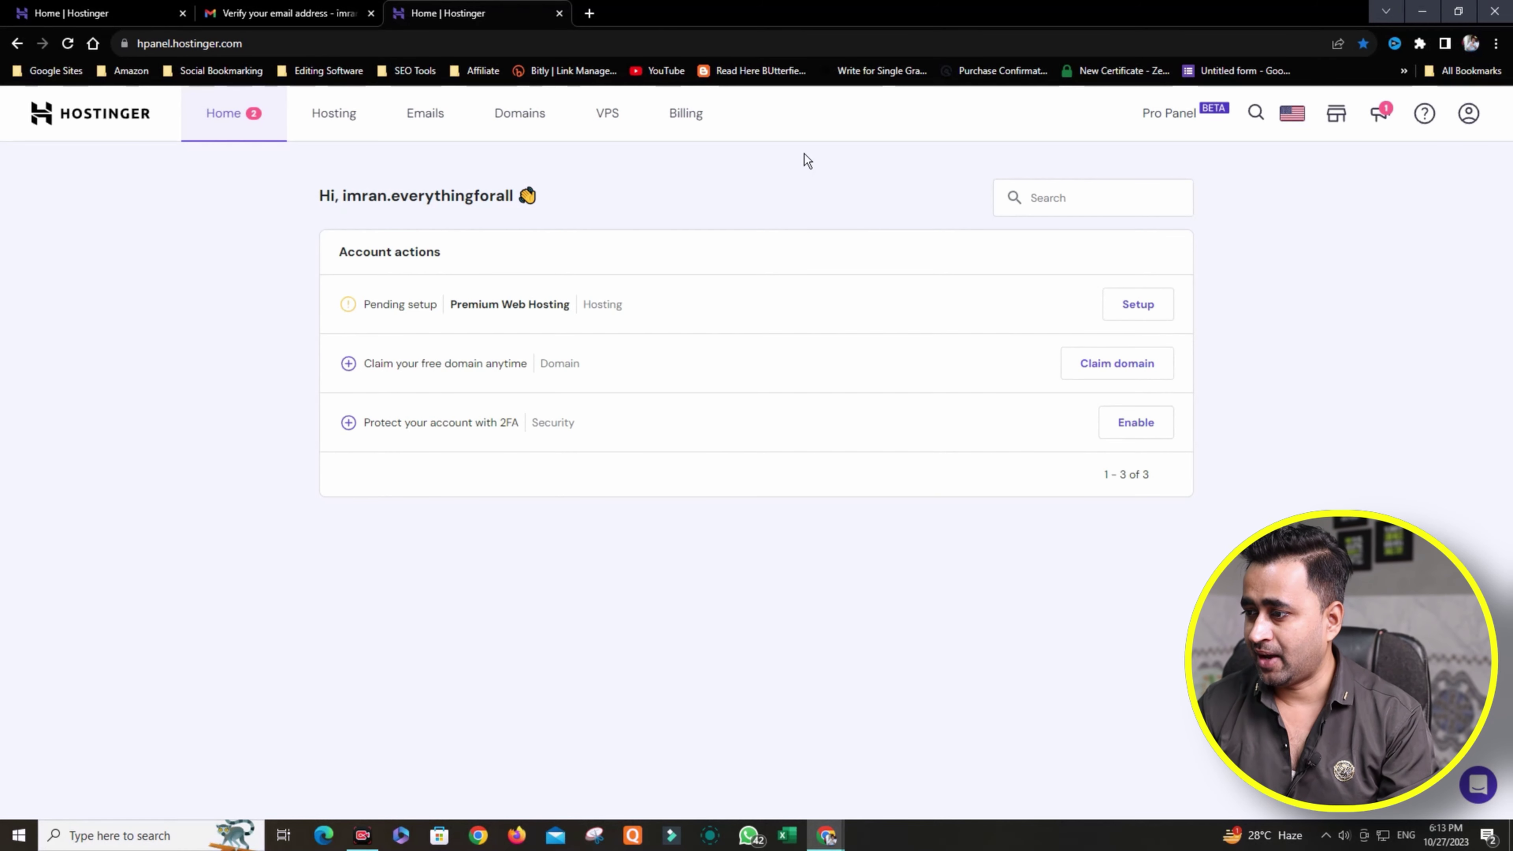
- Start the pending Premium Web Hosting setup and answer its survey: creating it for myself, building it myself, Blog, and Yes please for help
{"action": "left_click", "coordinate": [1137, 309]}
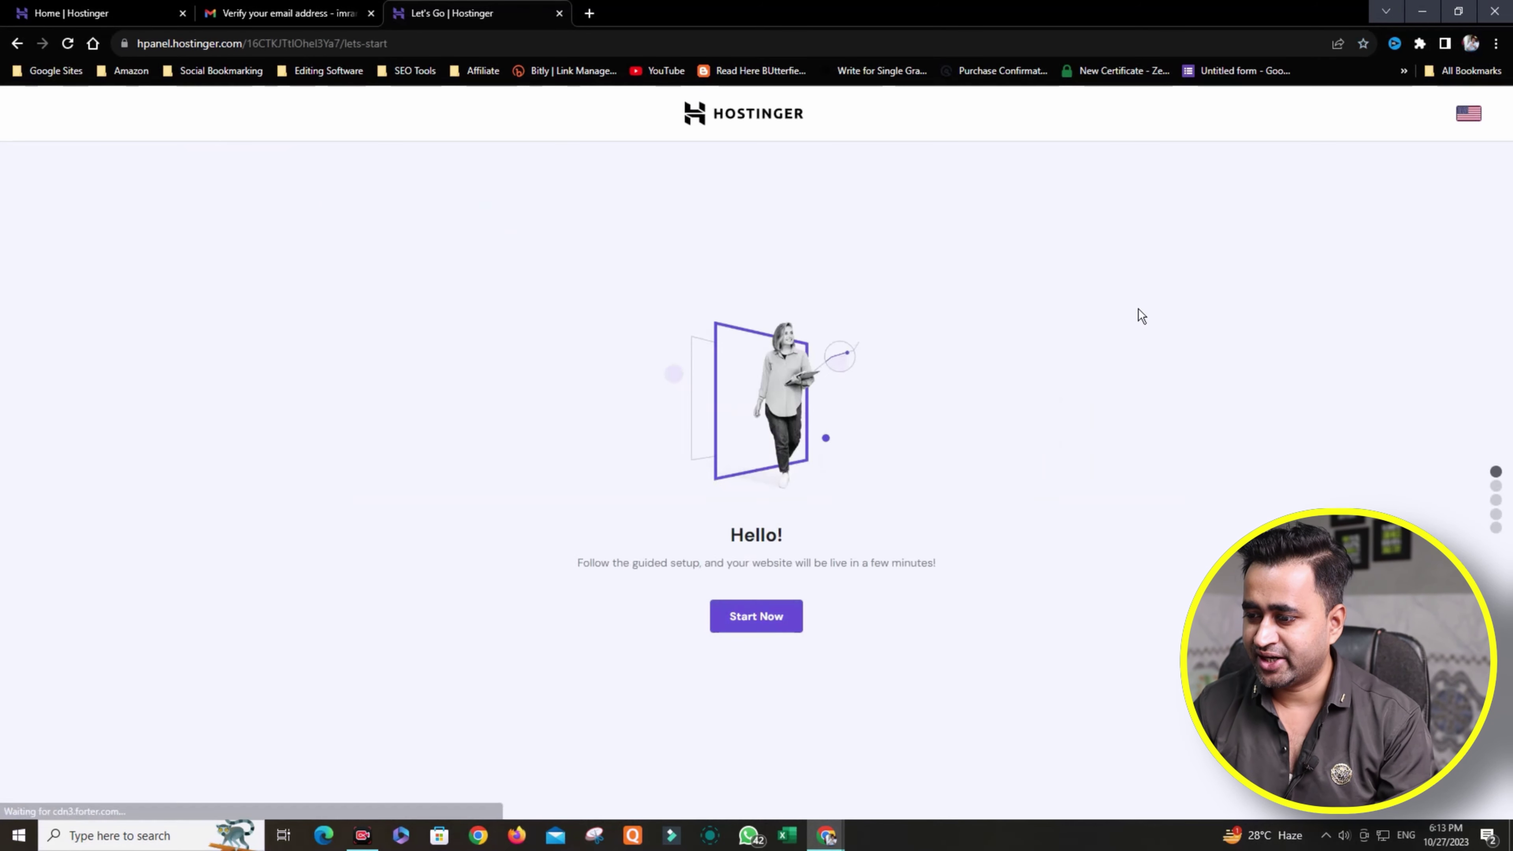
{"action": "left_click", "coordinate": [786, 623]}
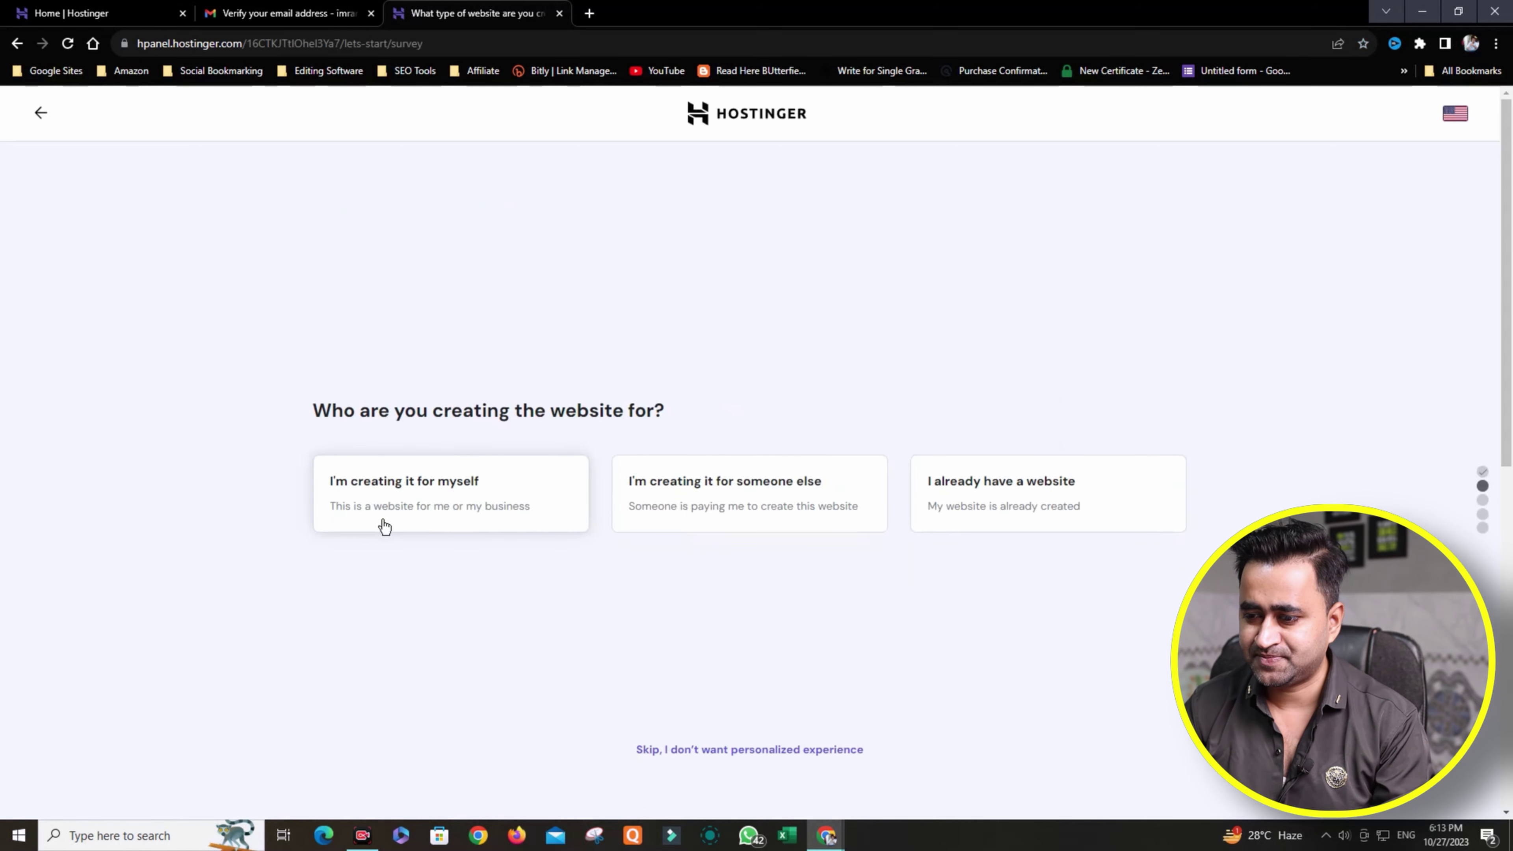
{"action": "left_click", "coordinate": [427, 509]}
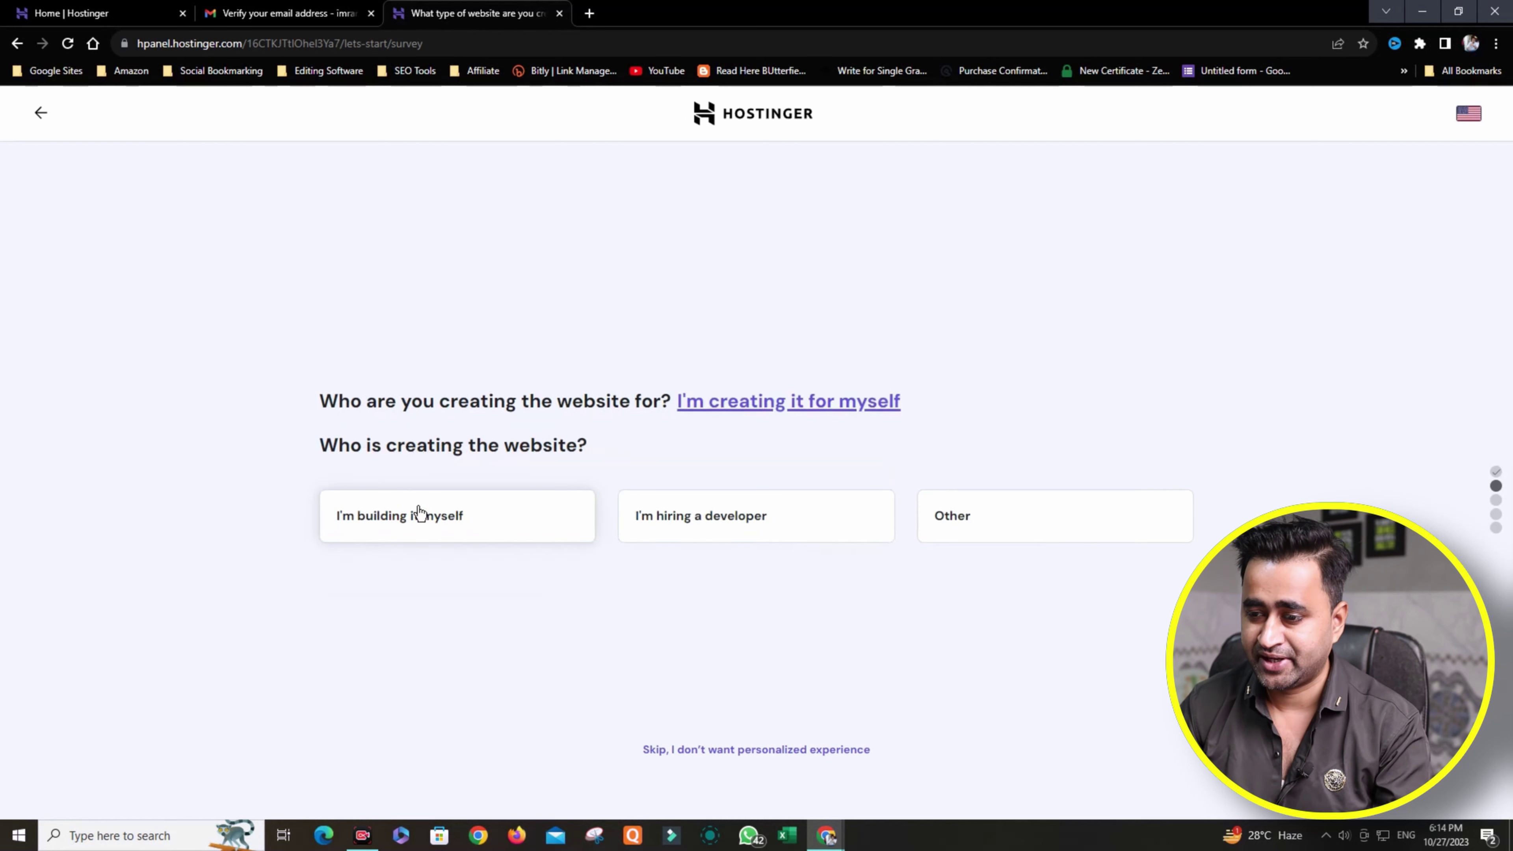
{"action": "left_click", "coordinate": [416, 533]}
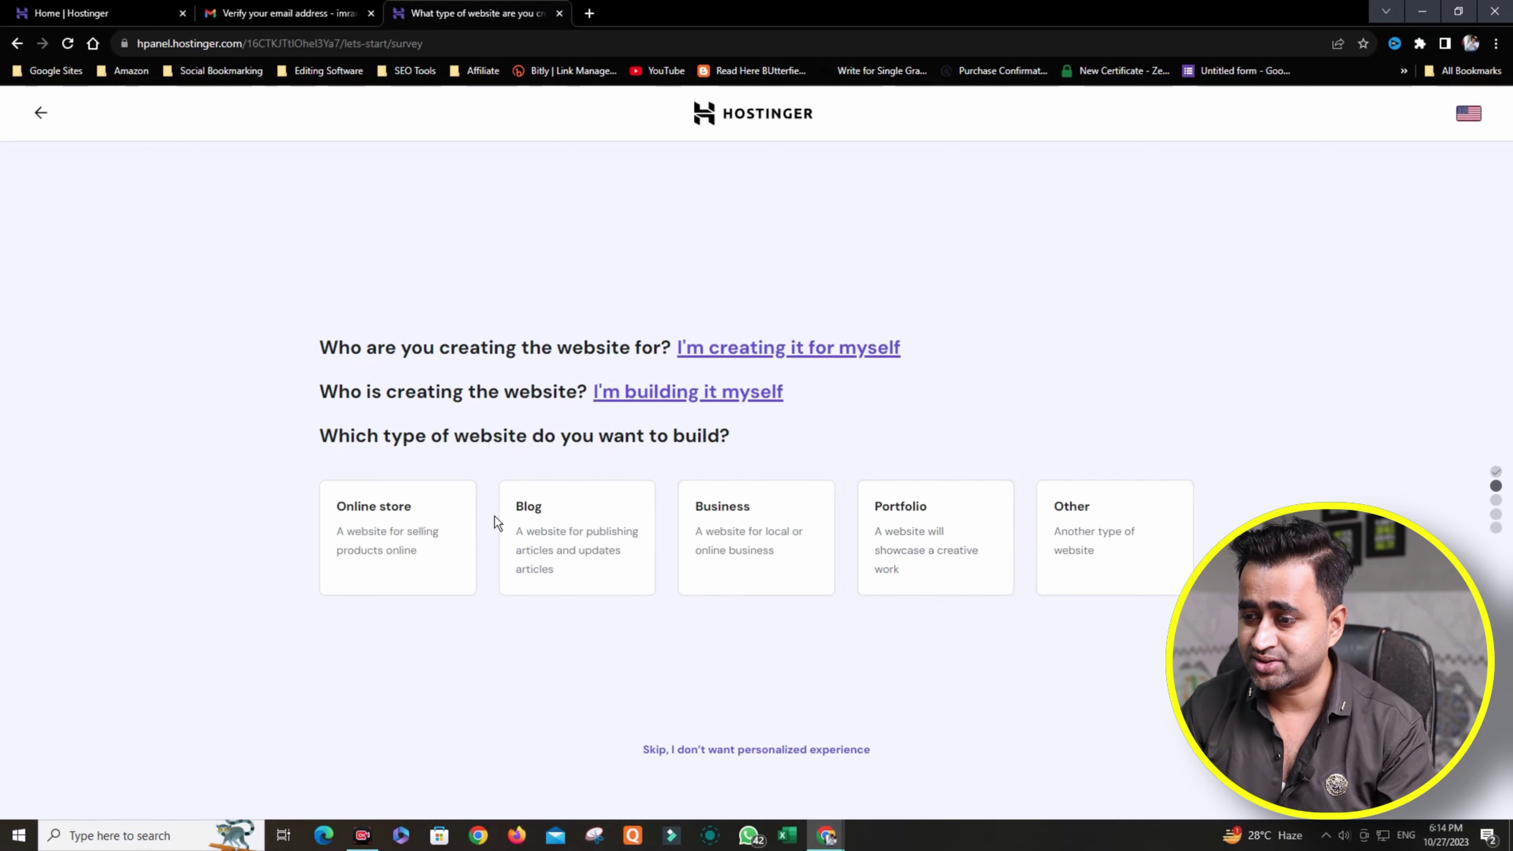
{"action": "left_click", "coordinate": [544, 534]}
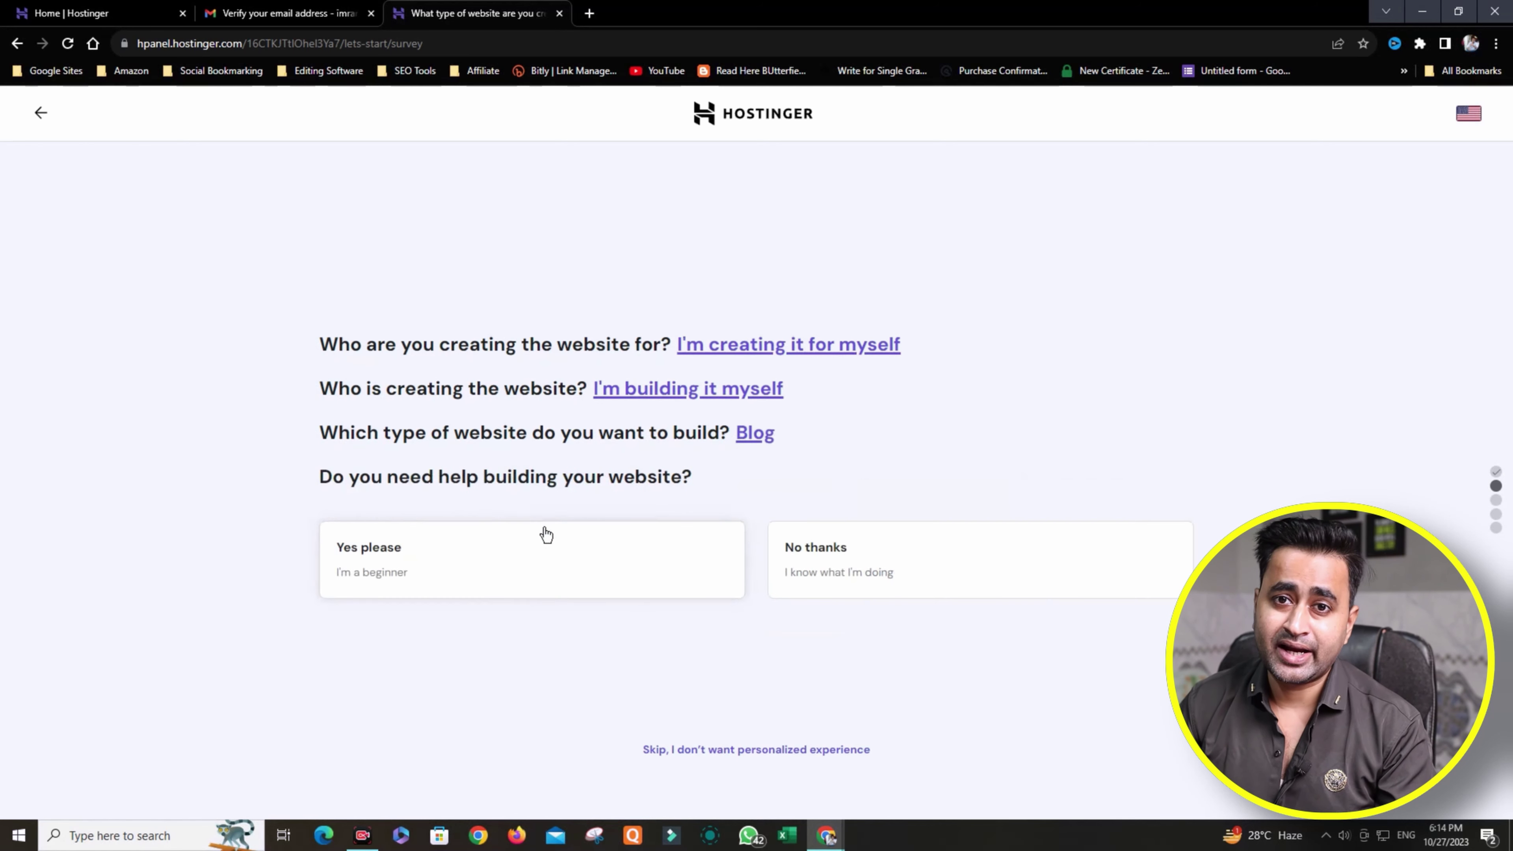
{"action": "left_click", "coordinate": [452, 560]}
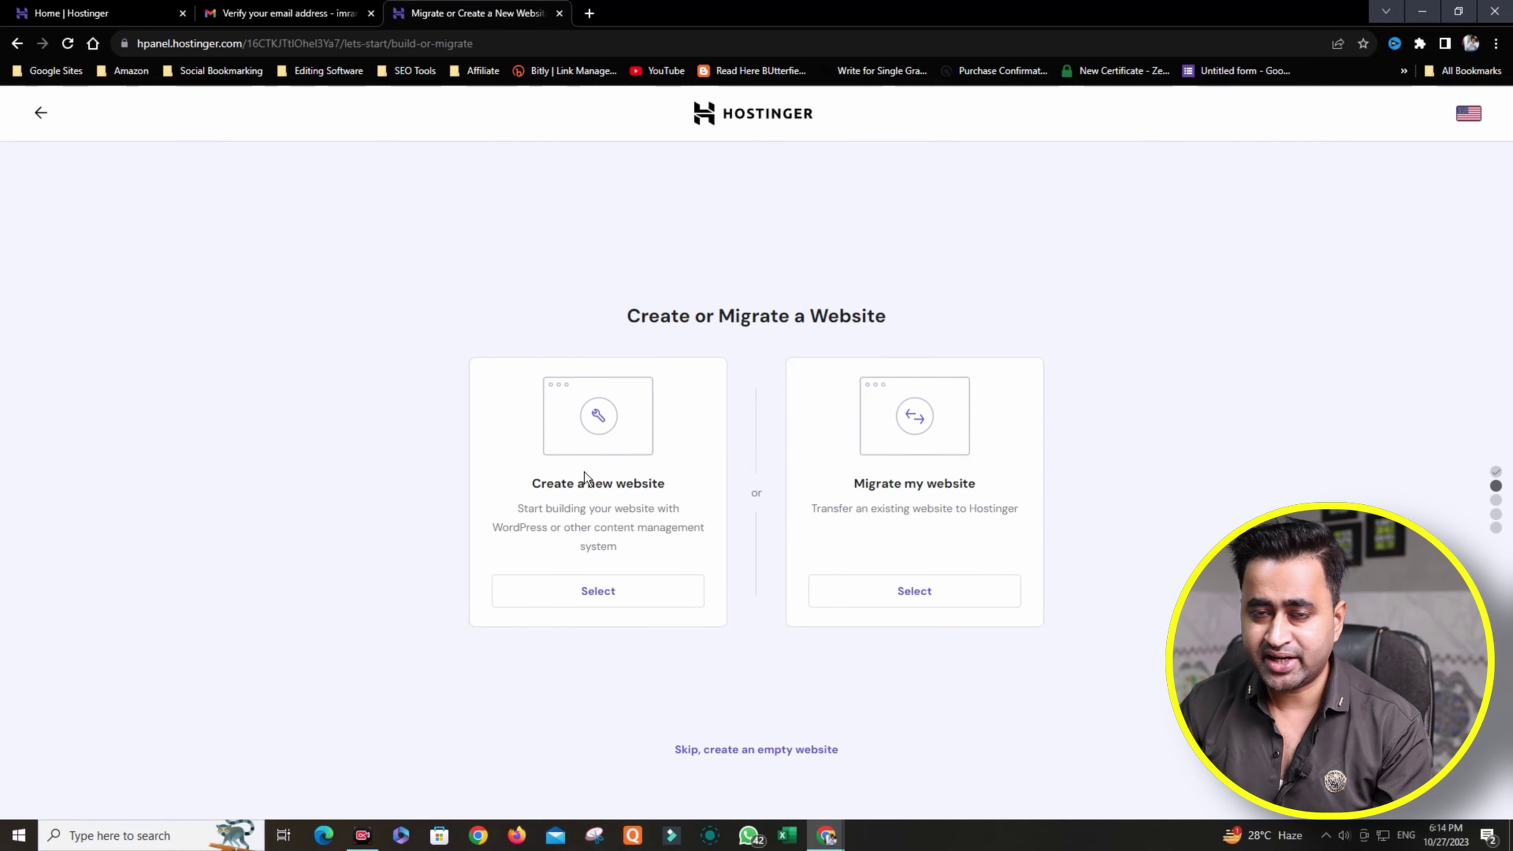
- Choose to create a new website and bring up the WordPress platform option
{"action": "left_click", "coordinate": [617, 598]}
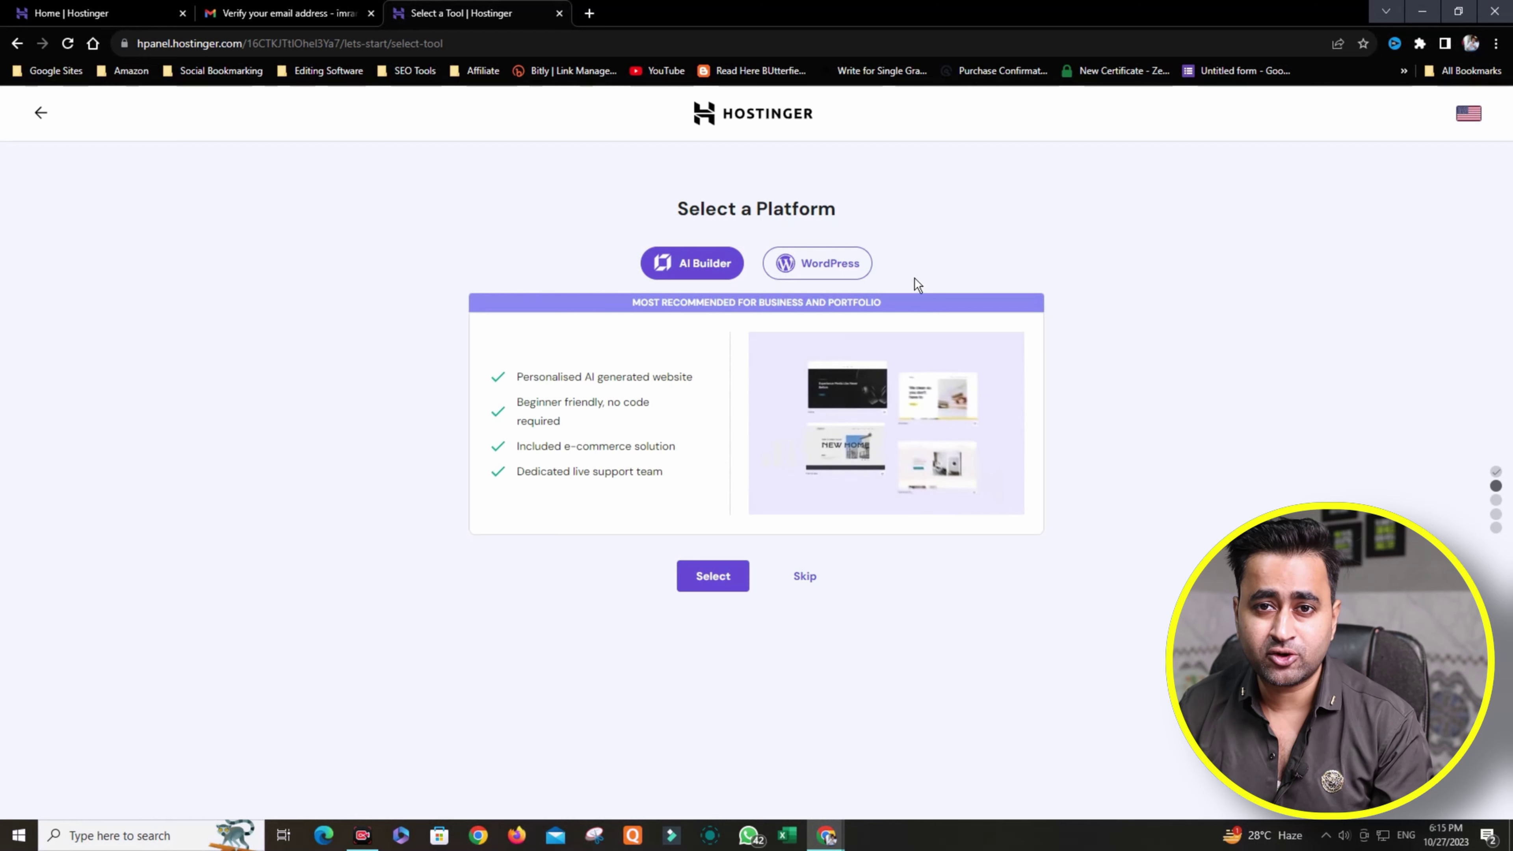
{"action": "left_click", "coordinate": [816, 279]}
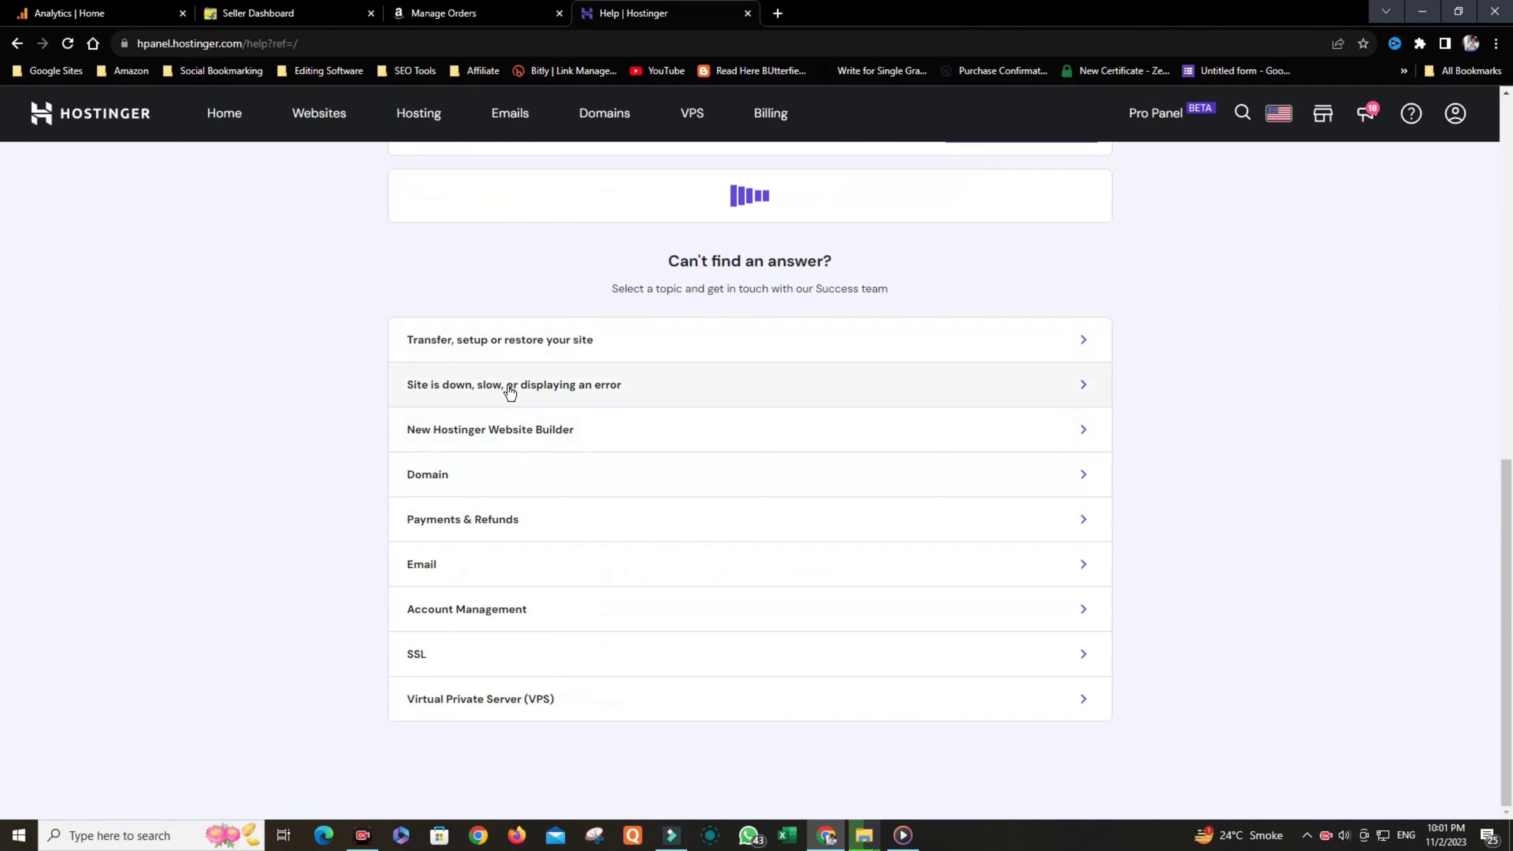
- Open the help topic "Site is down, slow, or displaying an error" and look over its personal assistant chat
{"action": "left_click", "coordinate": [509, 386]}
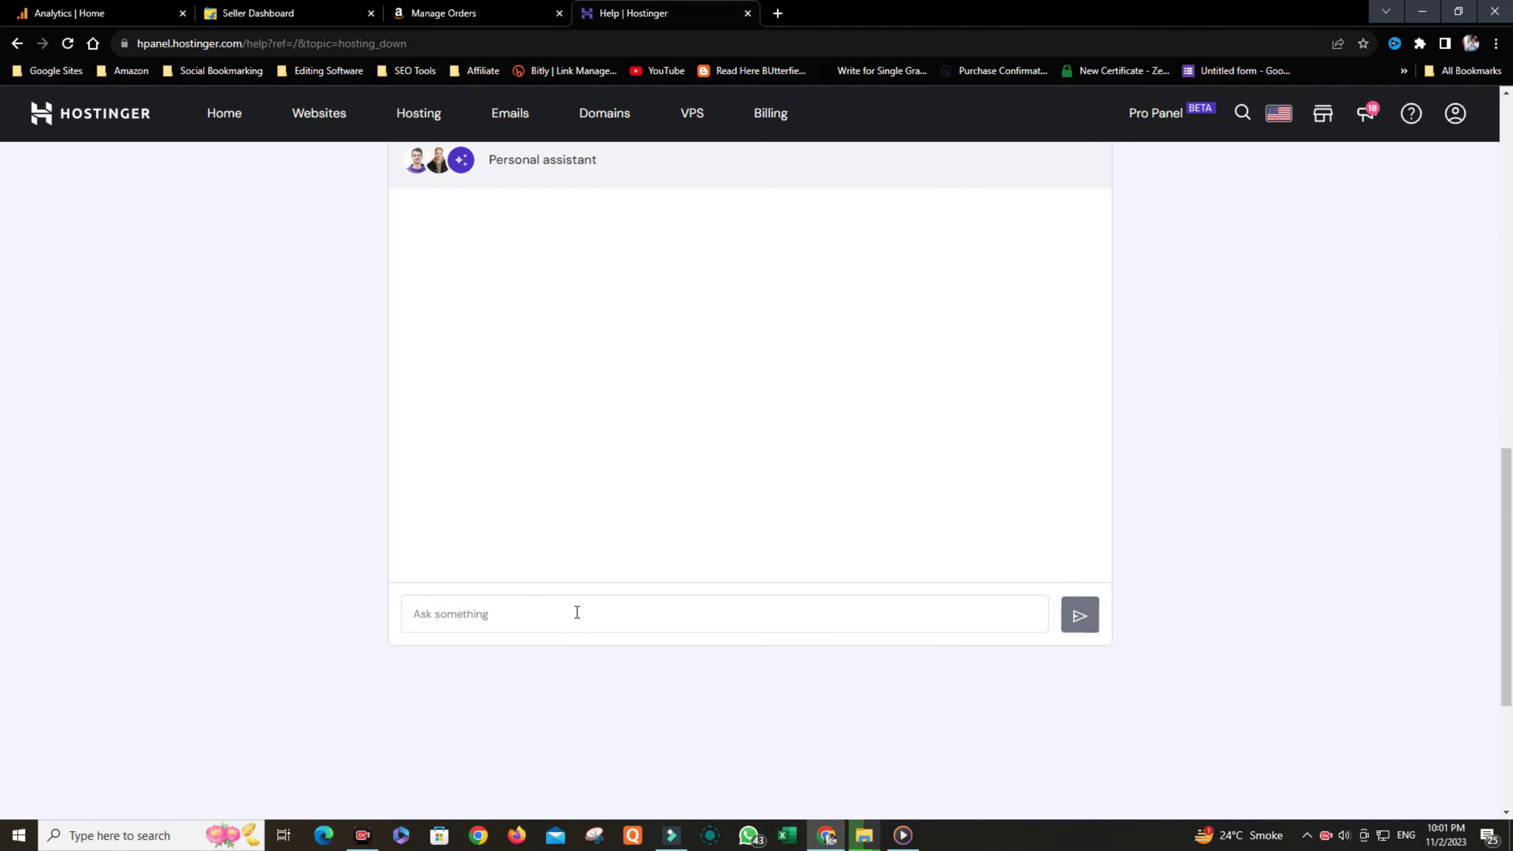
{"action": "scroll", "coordinate": [608, 566], "scroll_direction": "up", "scroll_amount": 4}
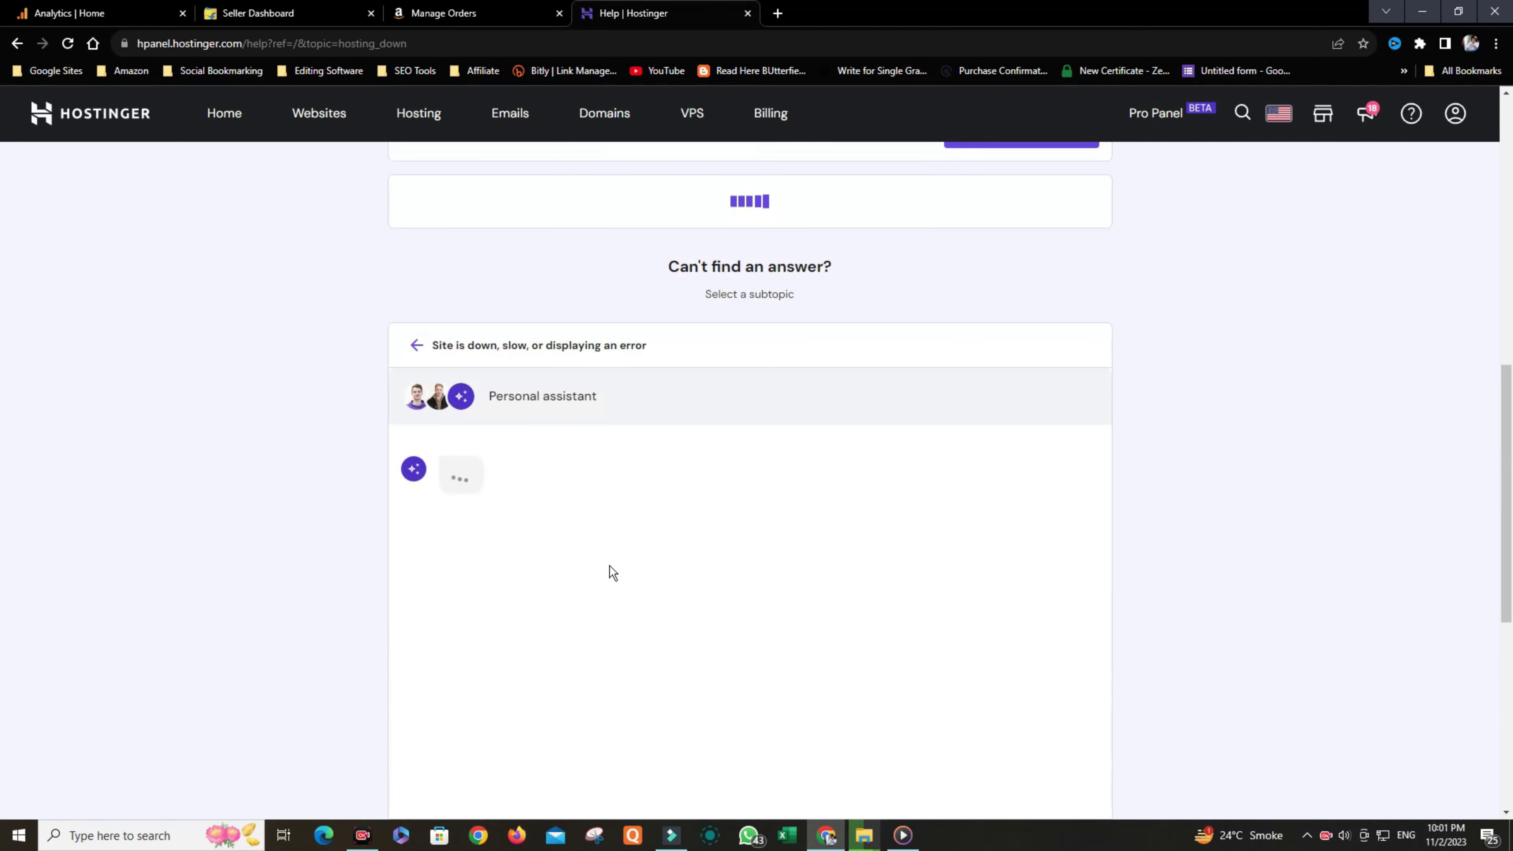
{"action": "scroll", "coordinate": [608, 565], "scroll_direction": "down", "scroll_amount": 2}
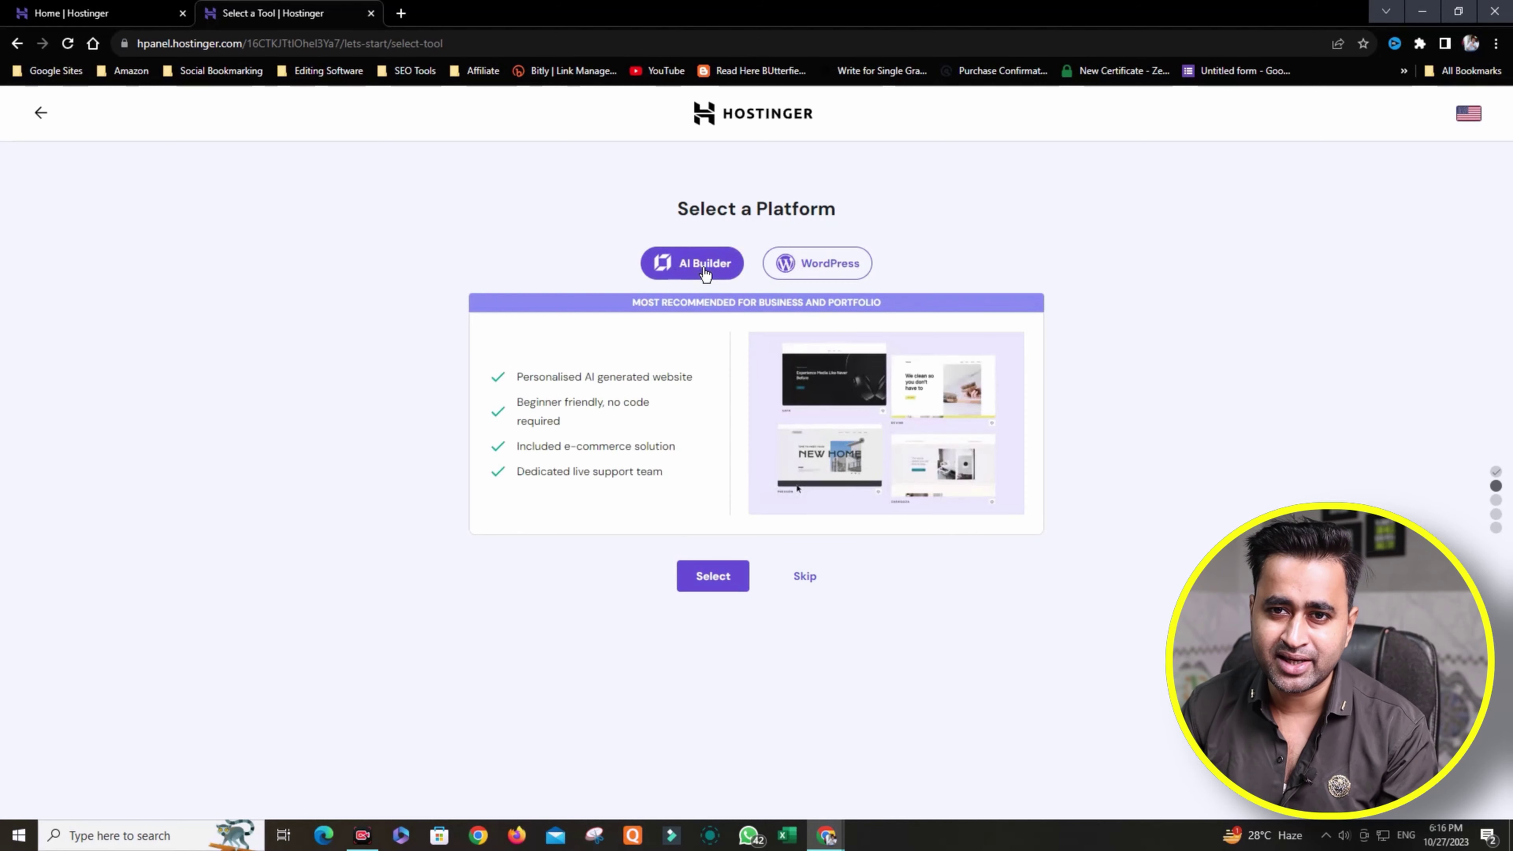
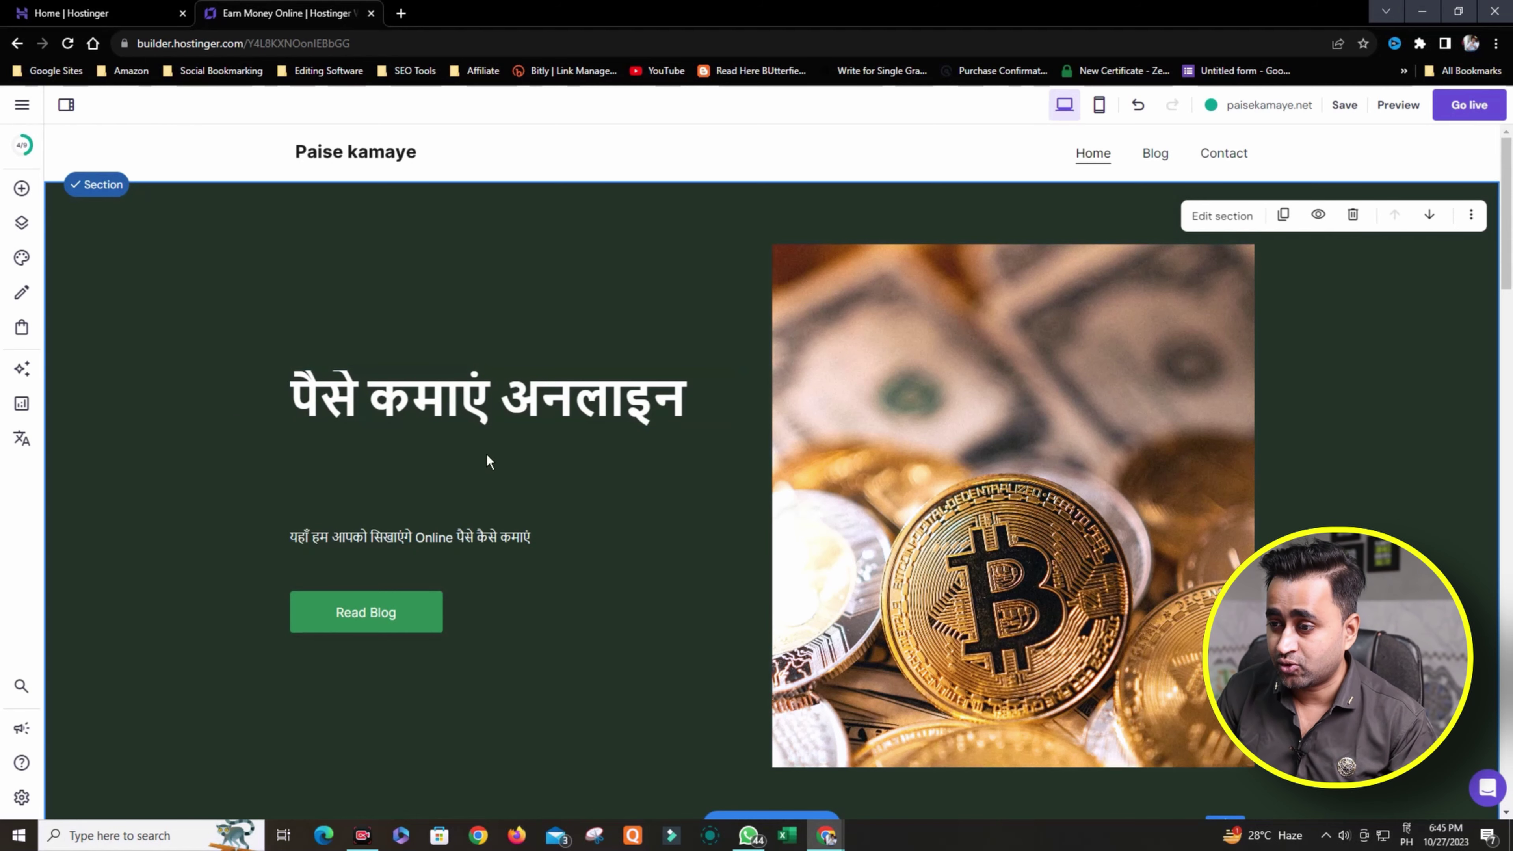
- Open the image settings of the About Us section's picture and bring up the media library to replace it
{"action": "scroll", "coordinate": [478, 448], "scroll_direction": "down", "scroll_amount": 3}
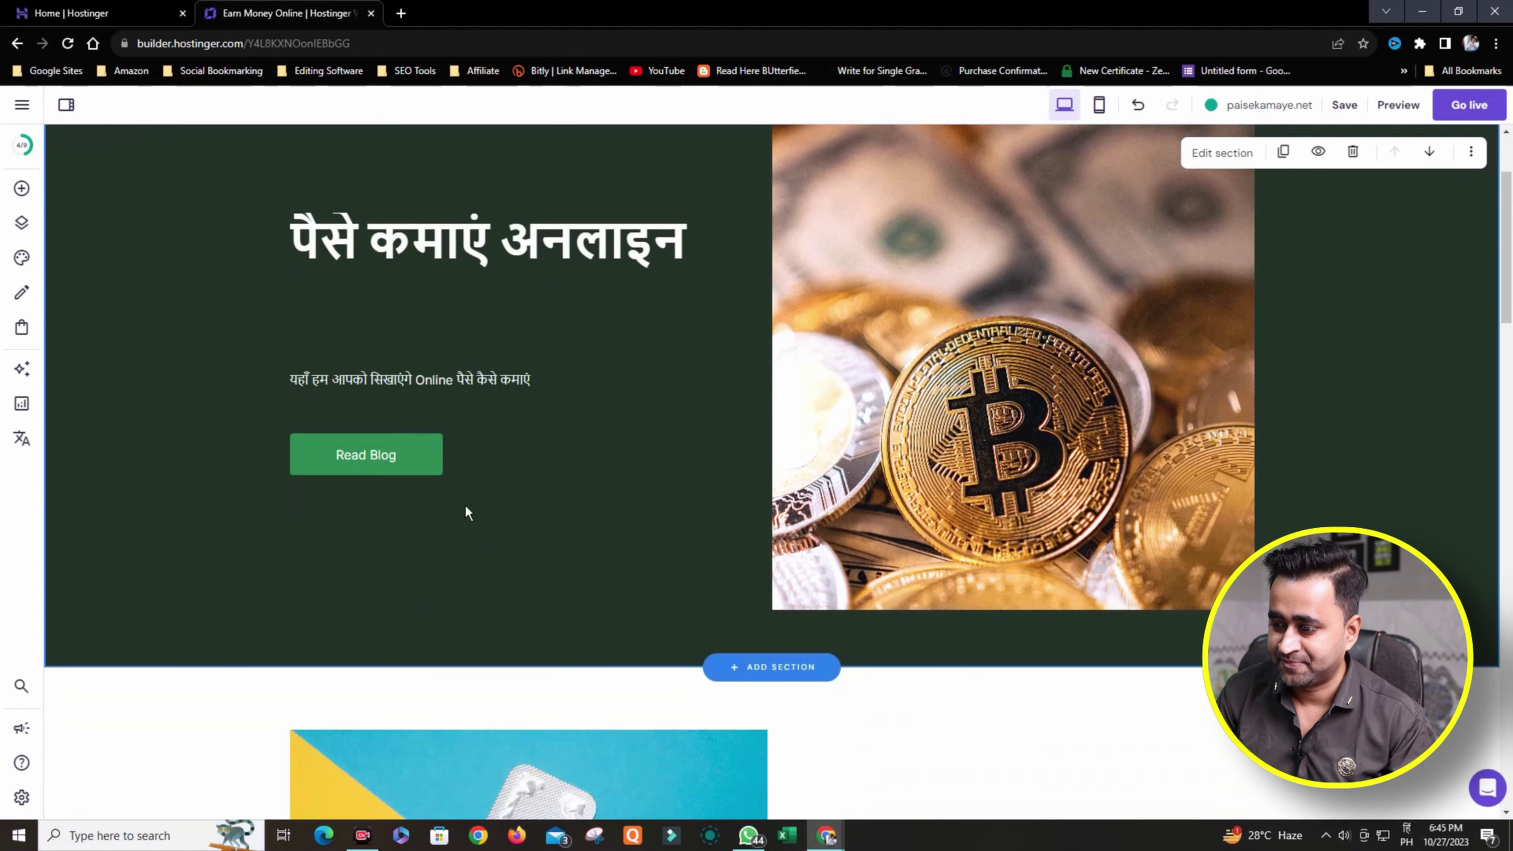
{"action": "scroll", "coordinate": [475, 502], "scroll_direction": "down", "scroll_amount": 6}
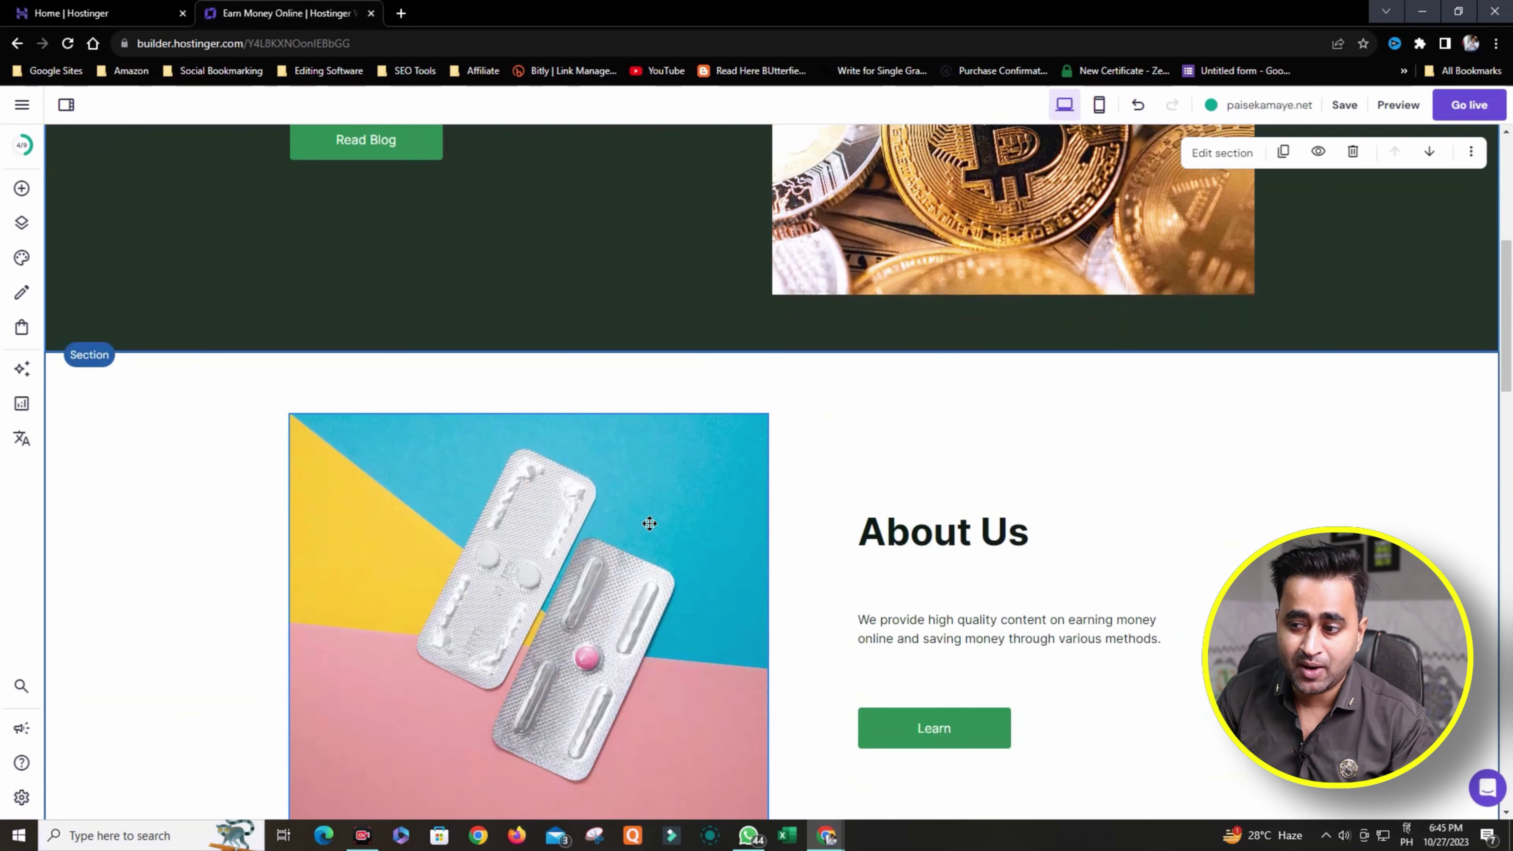
{"action": "left_click", "coordinate": [587, 518]}
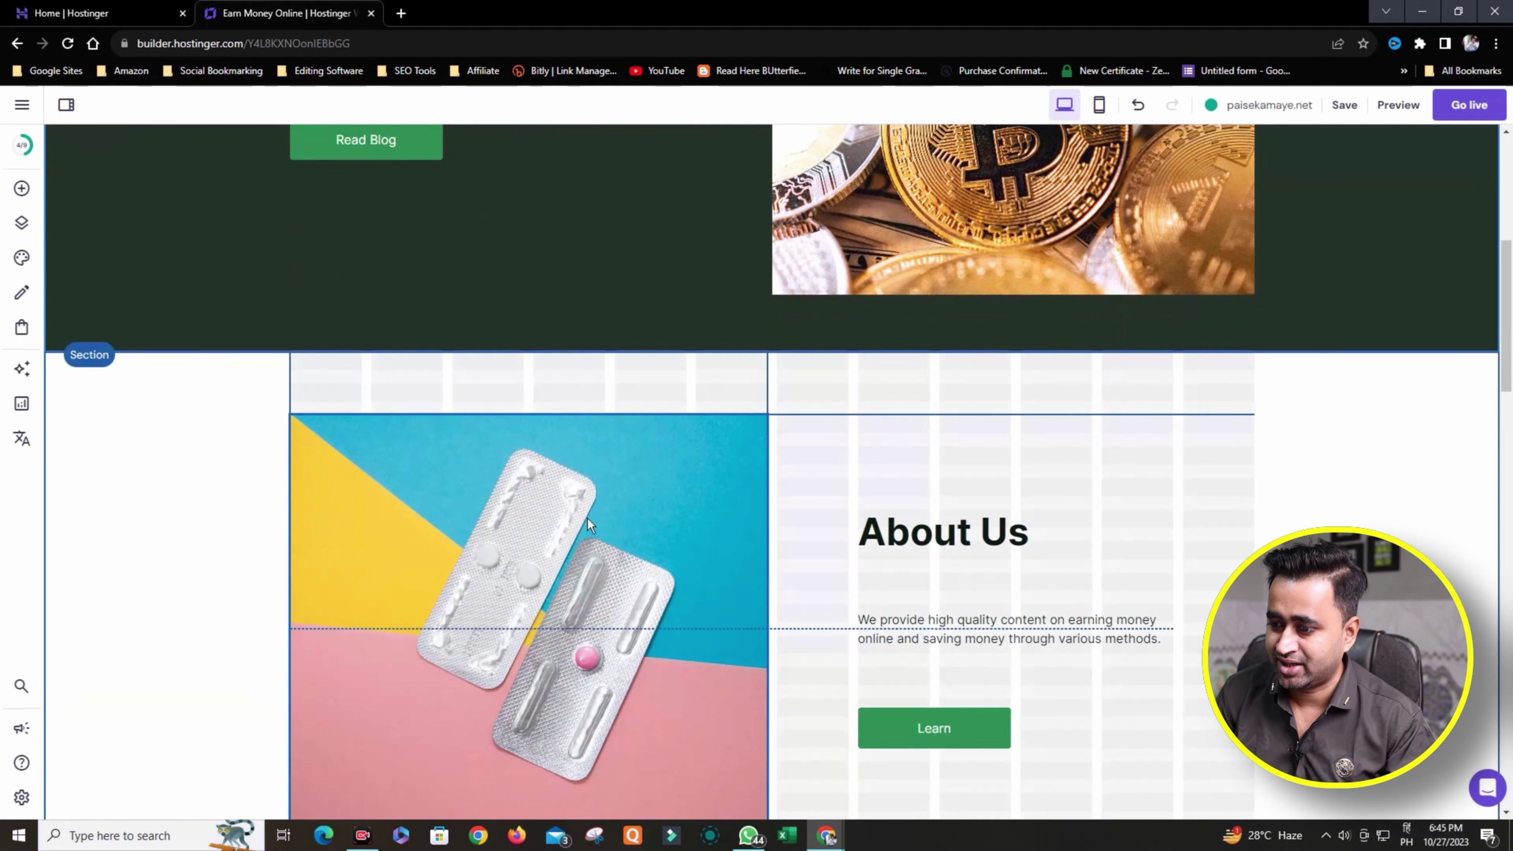
{"action": "scroll", "coordinate": [482, 599], "scroll_direction": "down", "scroll_amount": 4}
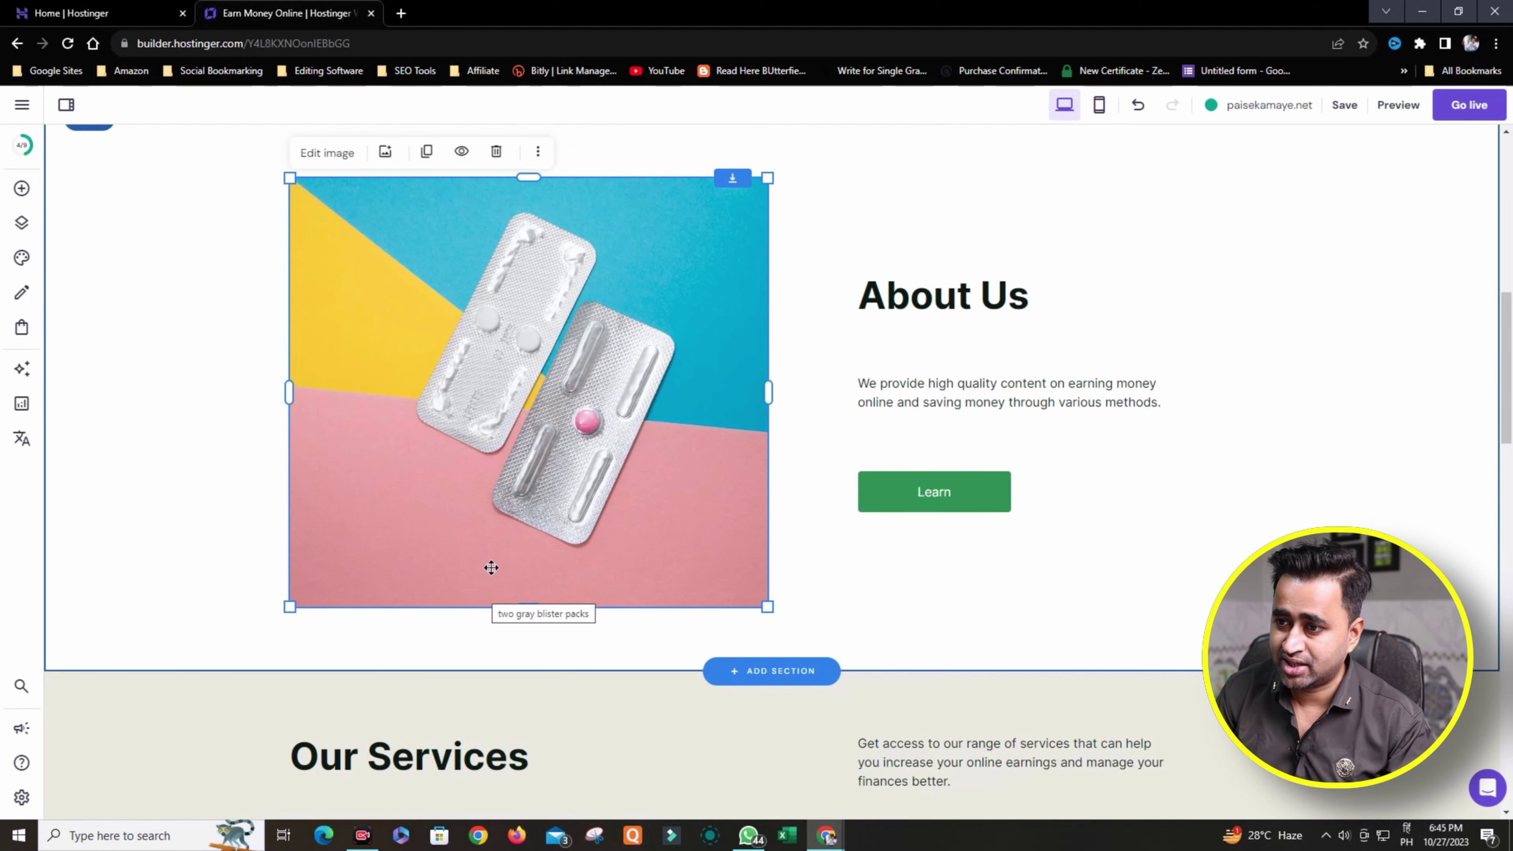
{"action": "left_click", "coordinate": [340, 155]}
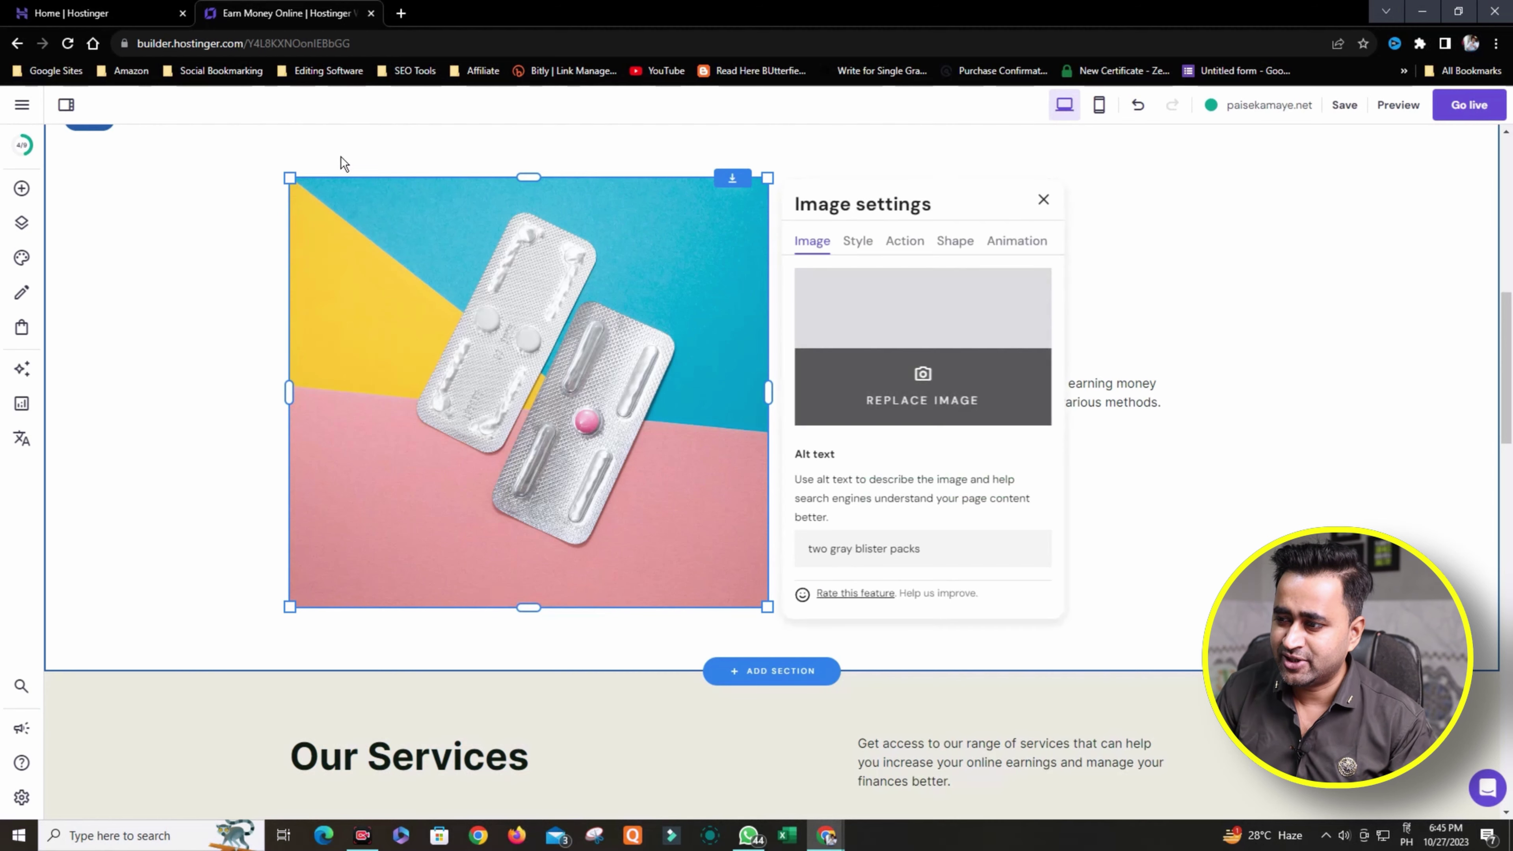
{"action": "left_click", "coordinate": [902, 409]}
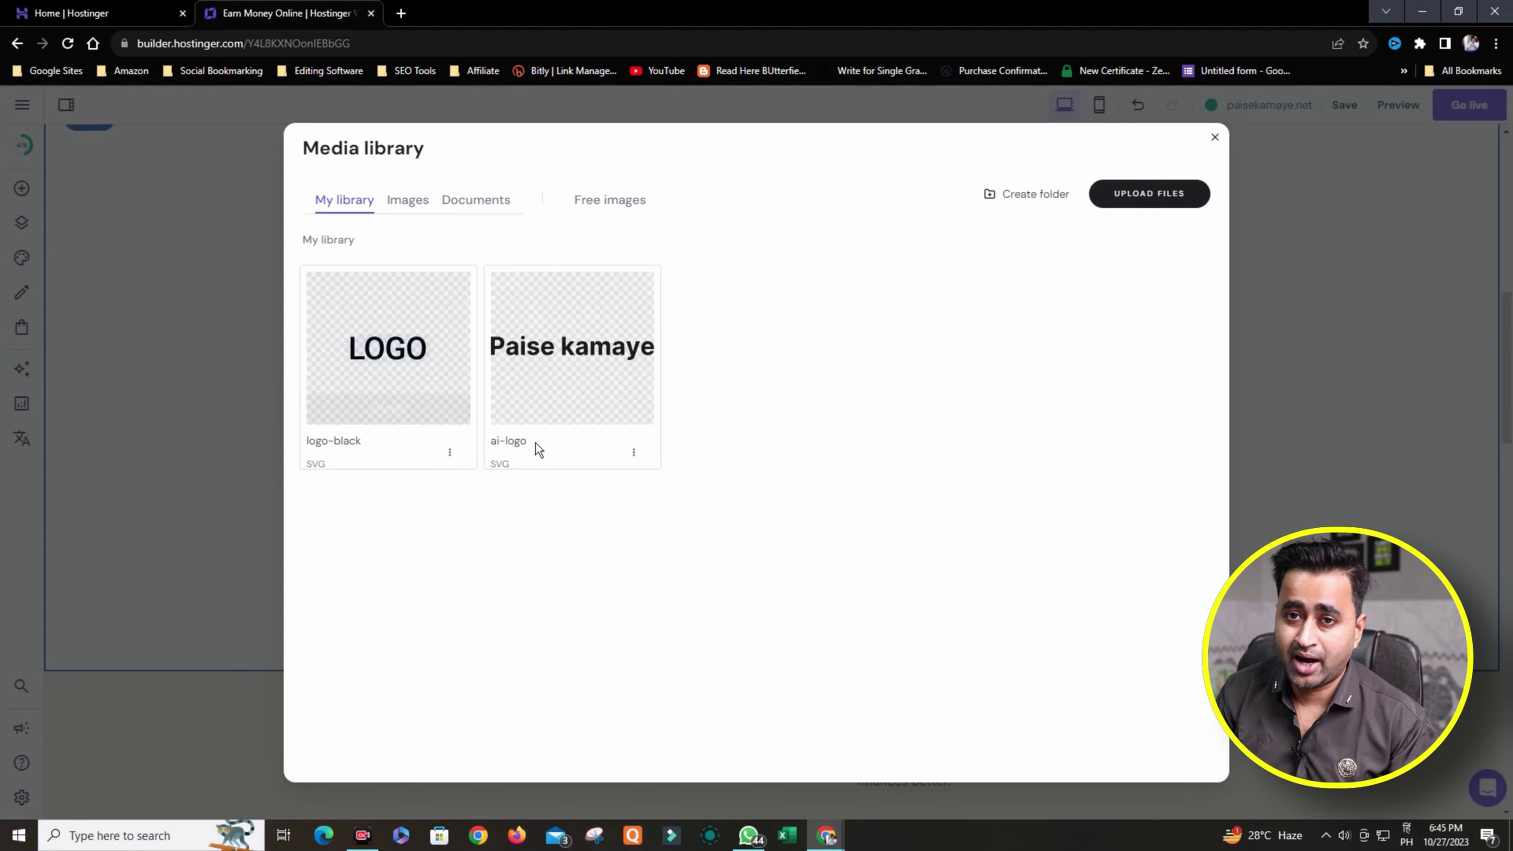
- Upload the photo pexels-kindel-media-7688336 from Downloads and use it as the About Us section's image
{"action": "mouse_move", "coordinate": [504, 377]}
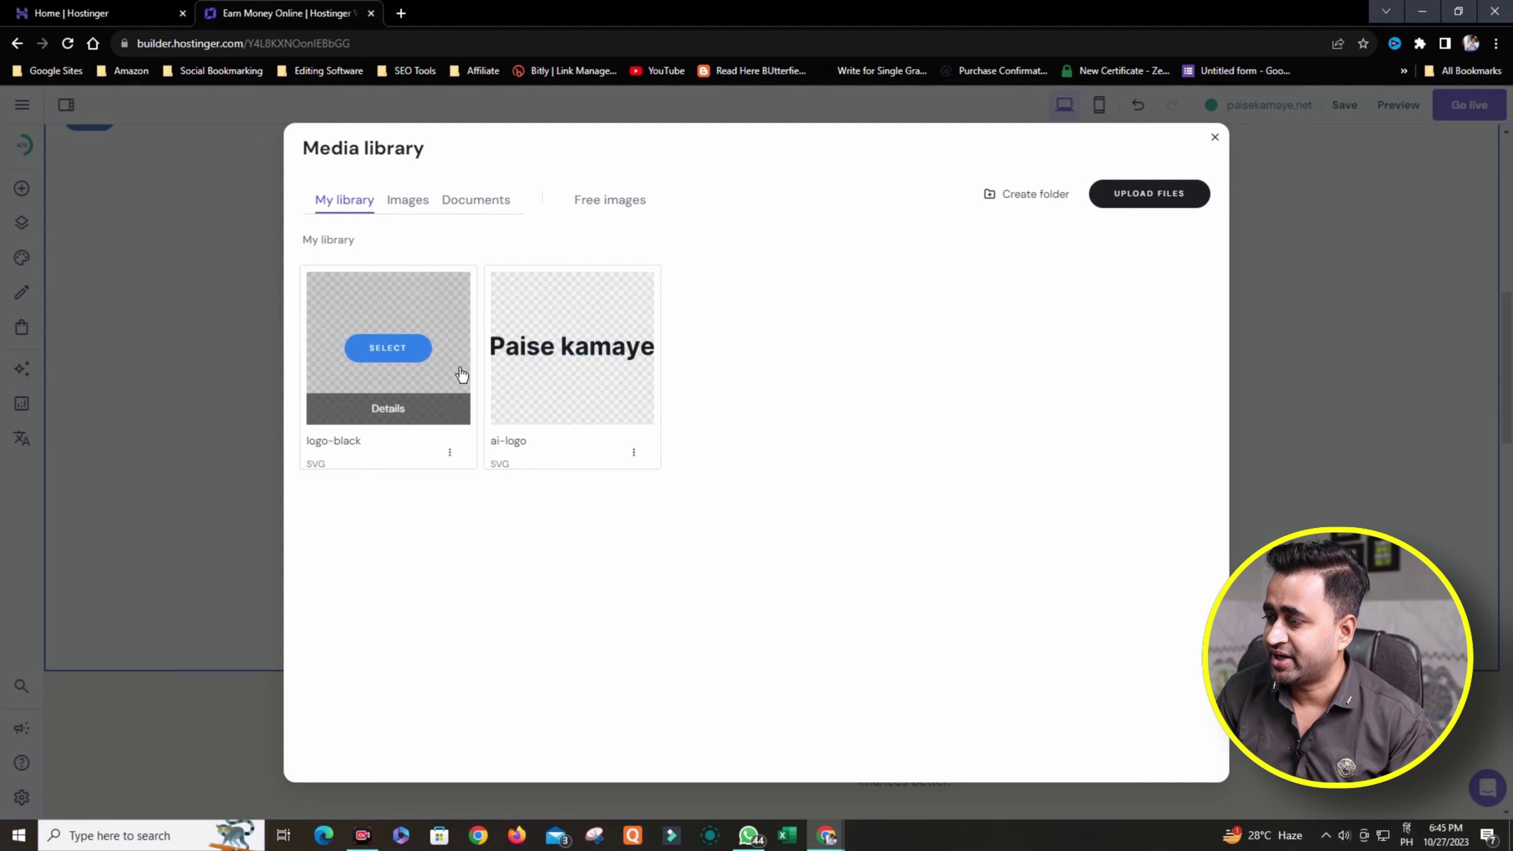
{"action": "left_click", "coordinate": [1158, 195]}
{"action": "scroll", "coordinate": [835, 417], "scroll_direction": "down", "scroll_amount": 10}
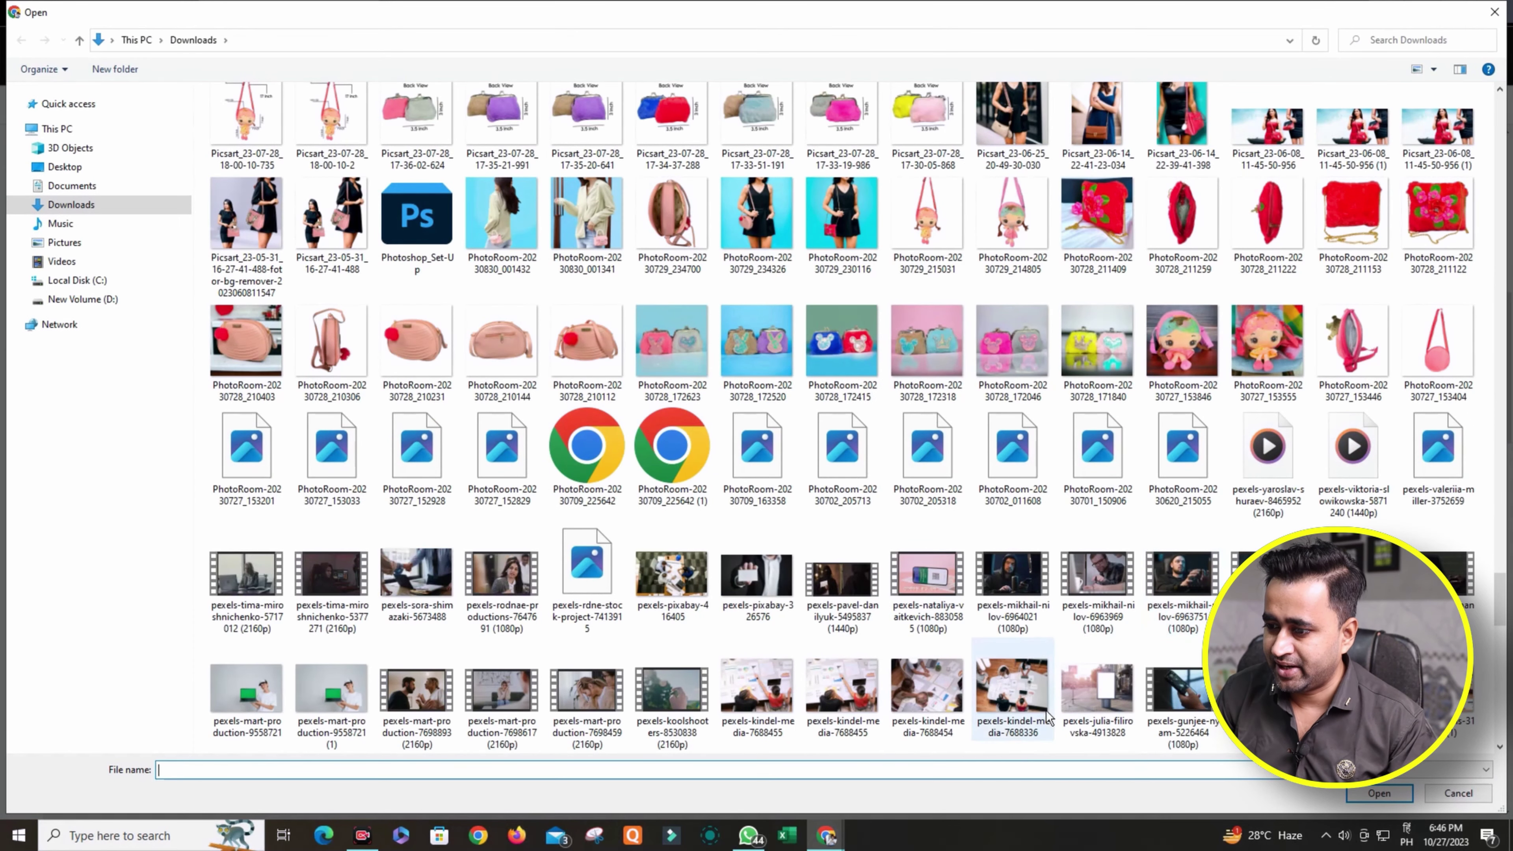
{"action": "left_click", "coordinate": [1035, 692]}
{"action": "left_click", "coordinate": [1376, 793]}
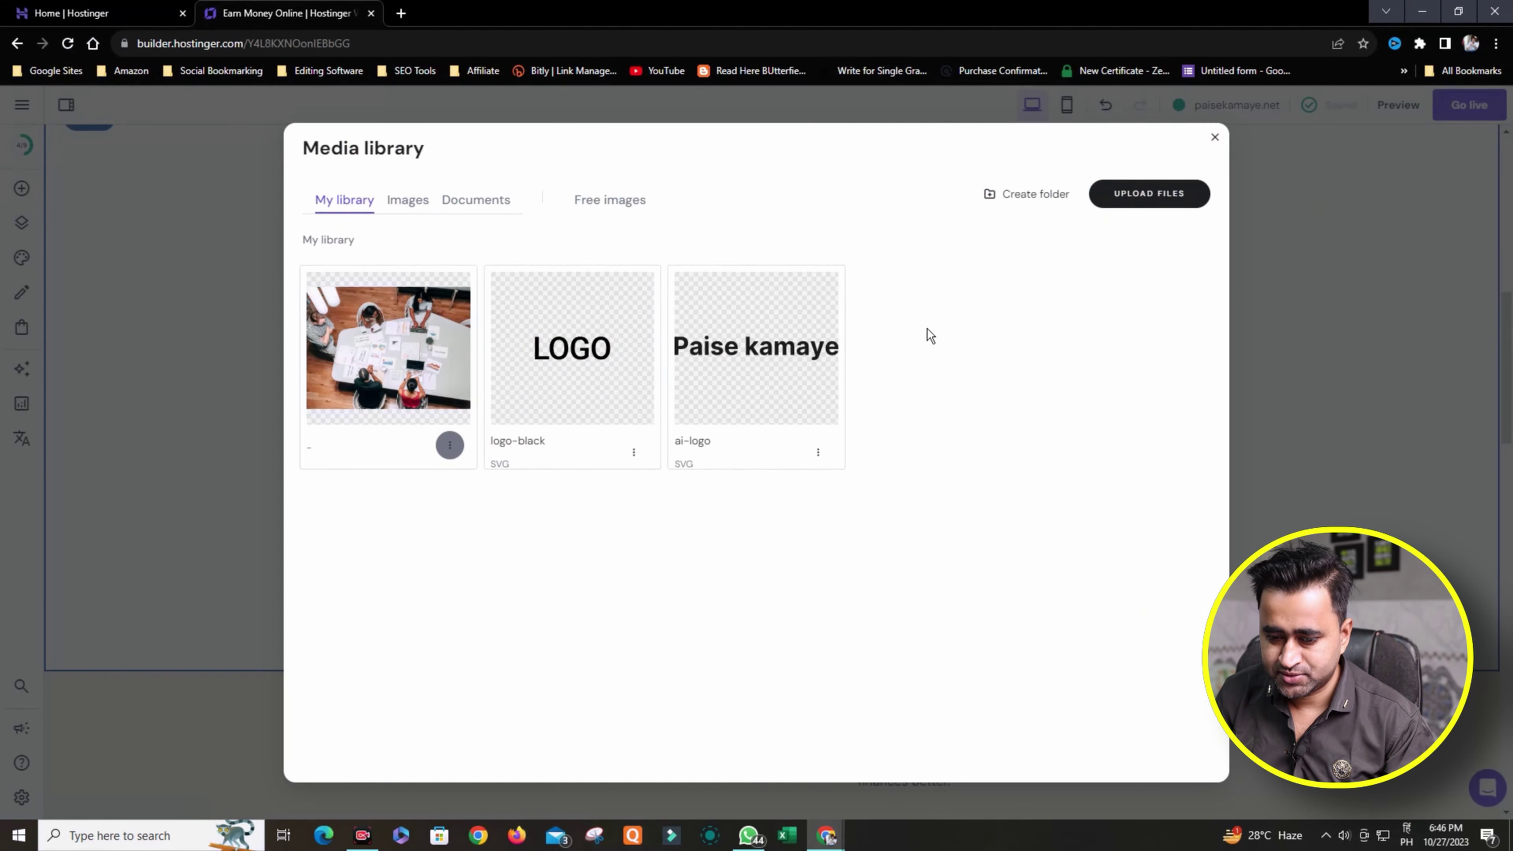
{"action": "left_click", "coordinate": [343, 444]}
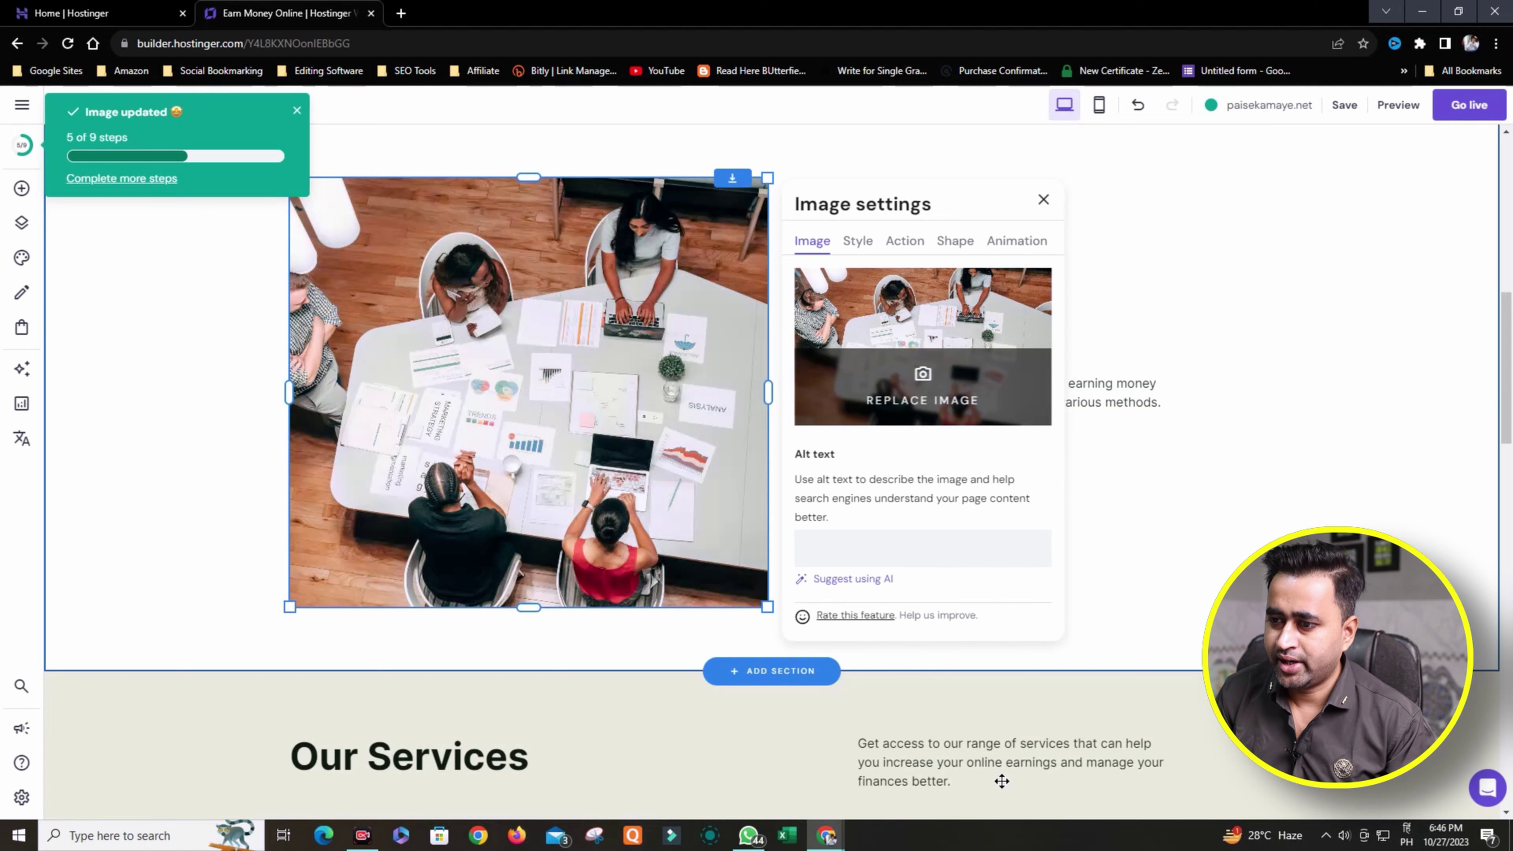
{"action": "left_click", "coordinate": [1255, 452]}
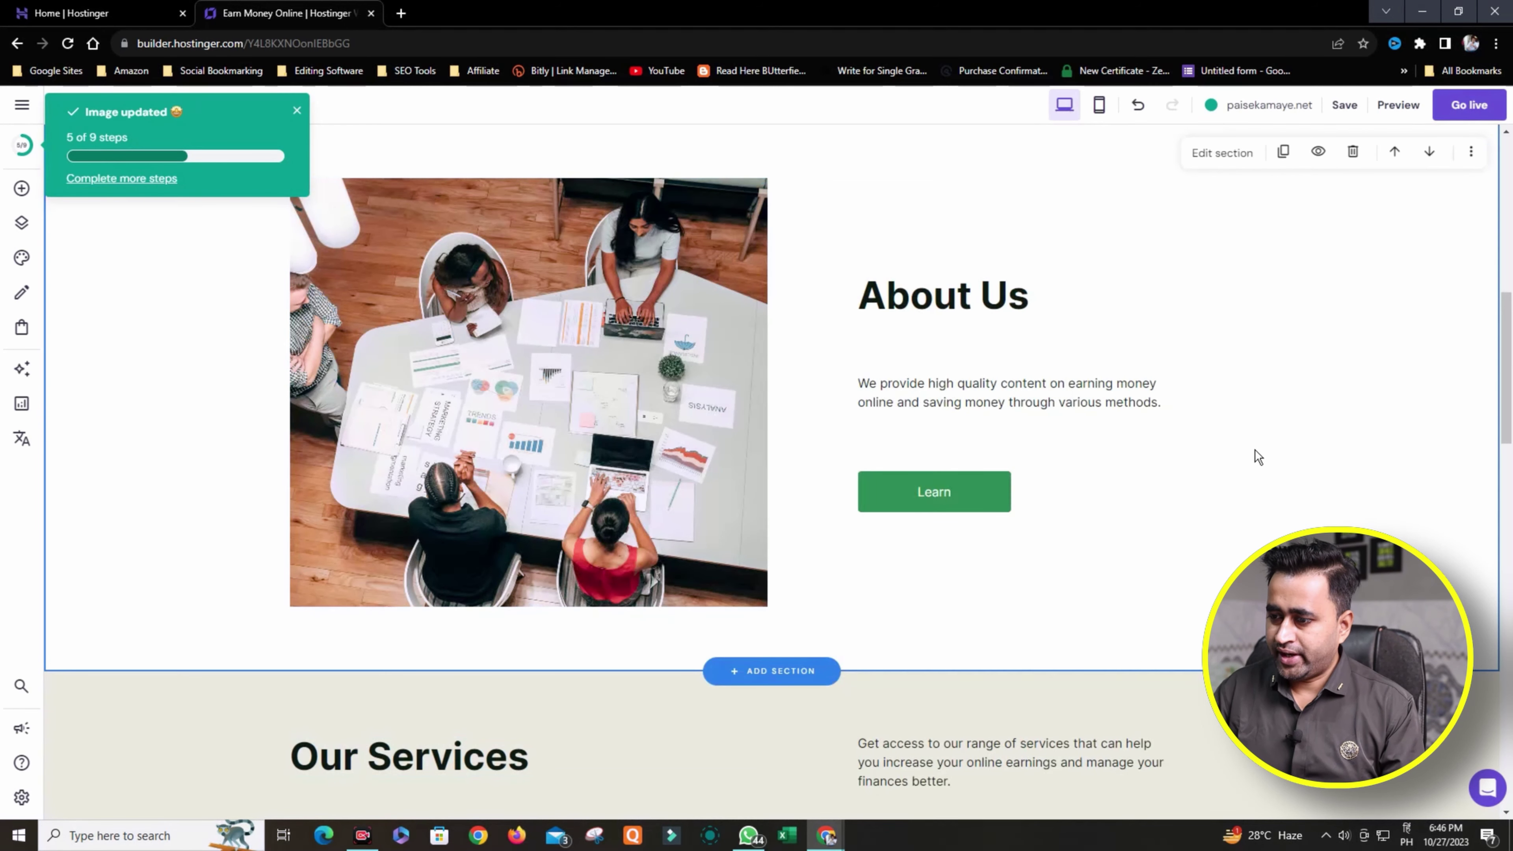
- Change the text of the About Us section's button to "और पढ़ें"
{"action": "left_click", "coordinate": [1041, 294]}
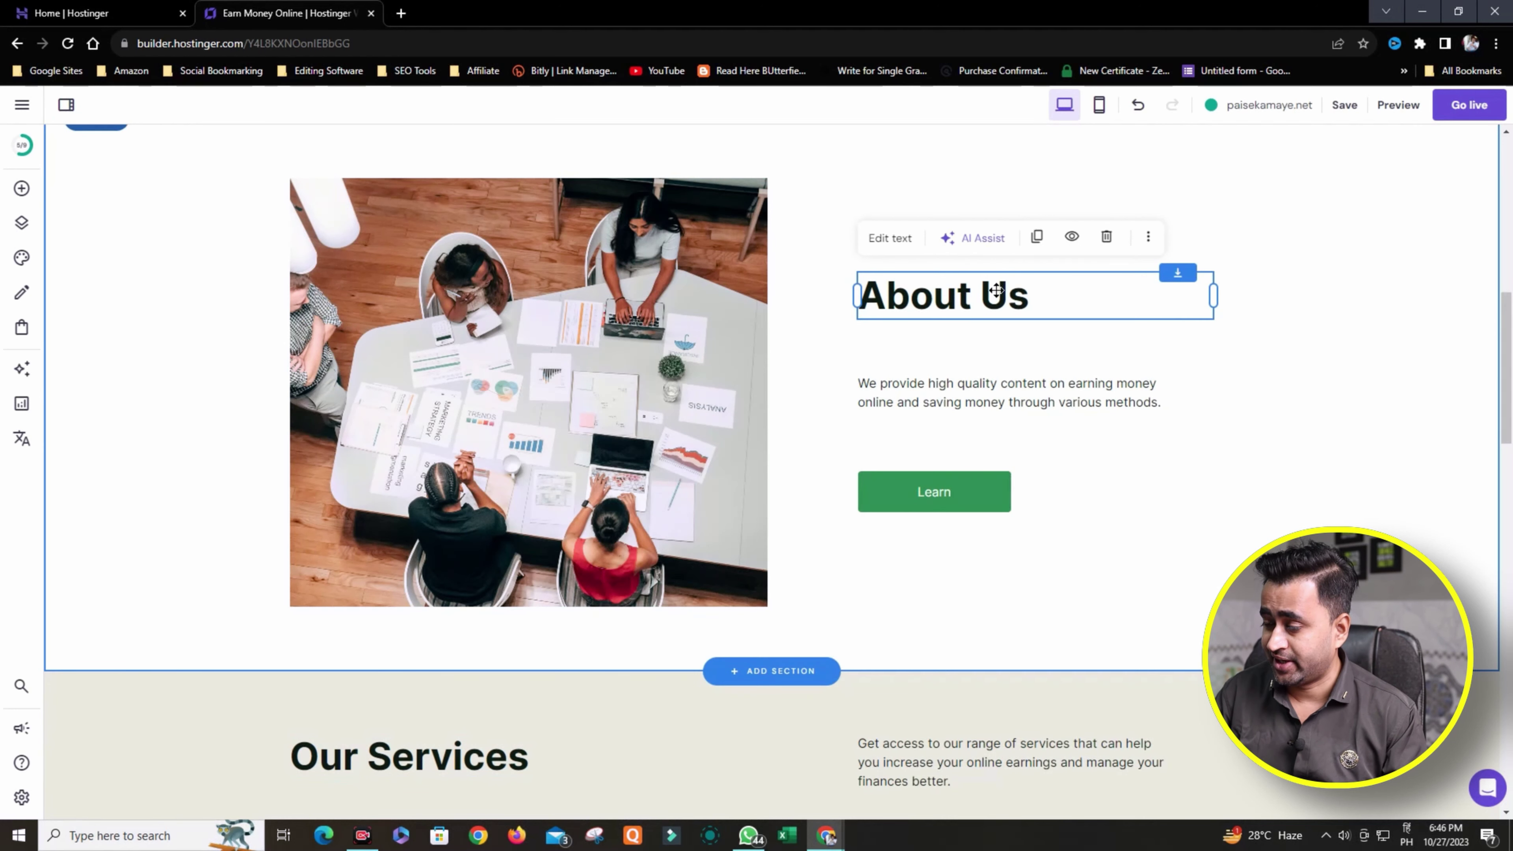
{"action": "left_click", "coordinate": [912, 389]}
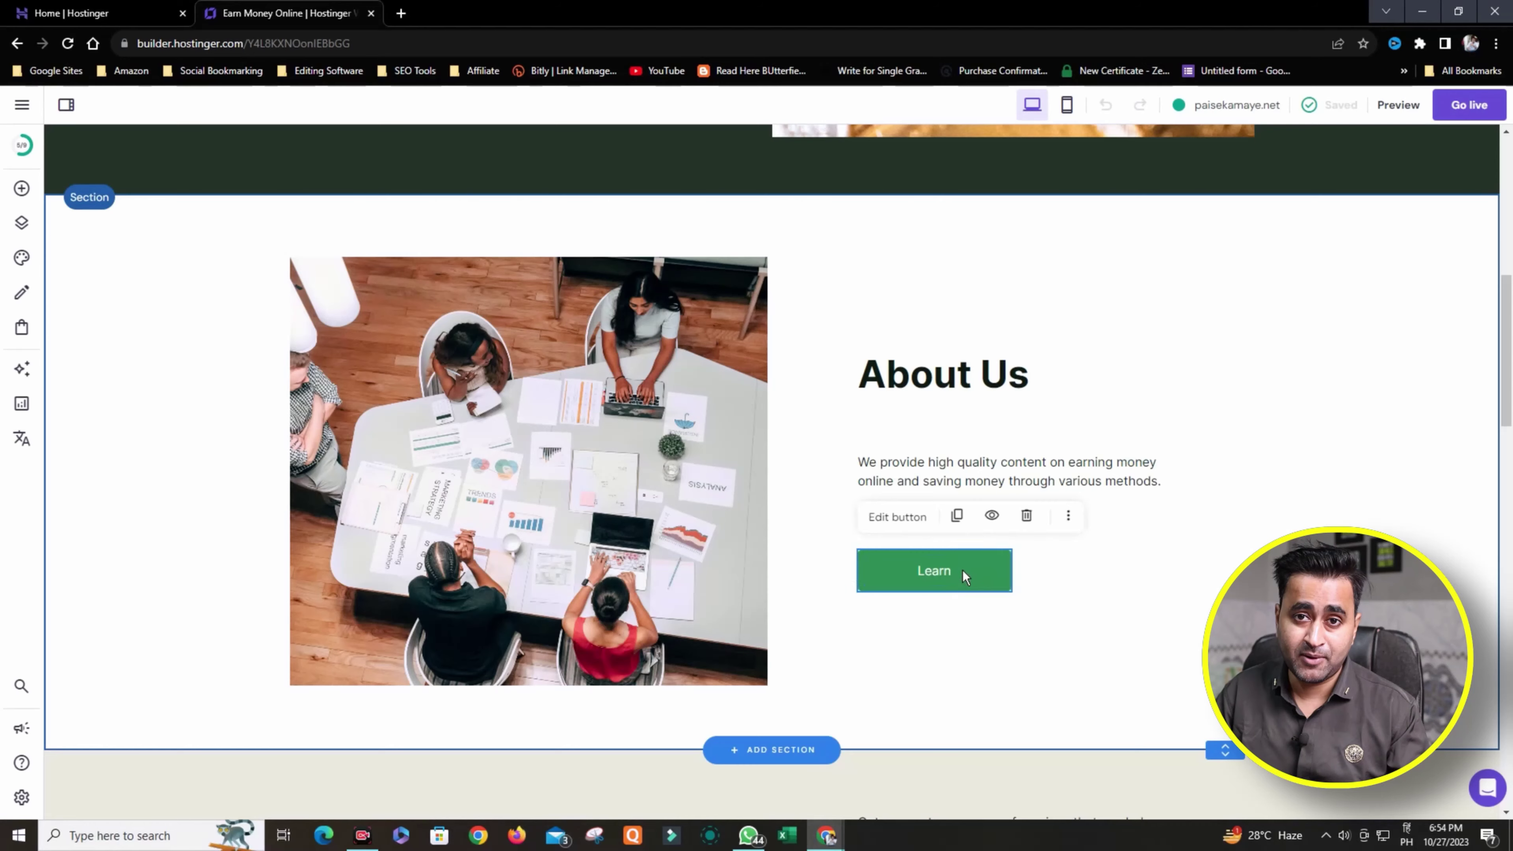
{"action": "left_click", "coordinate": [962, 573]}
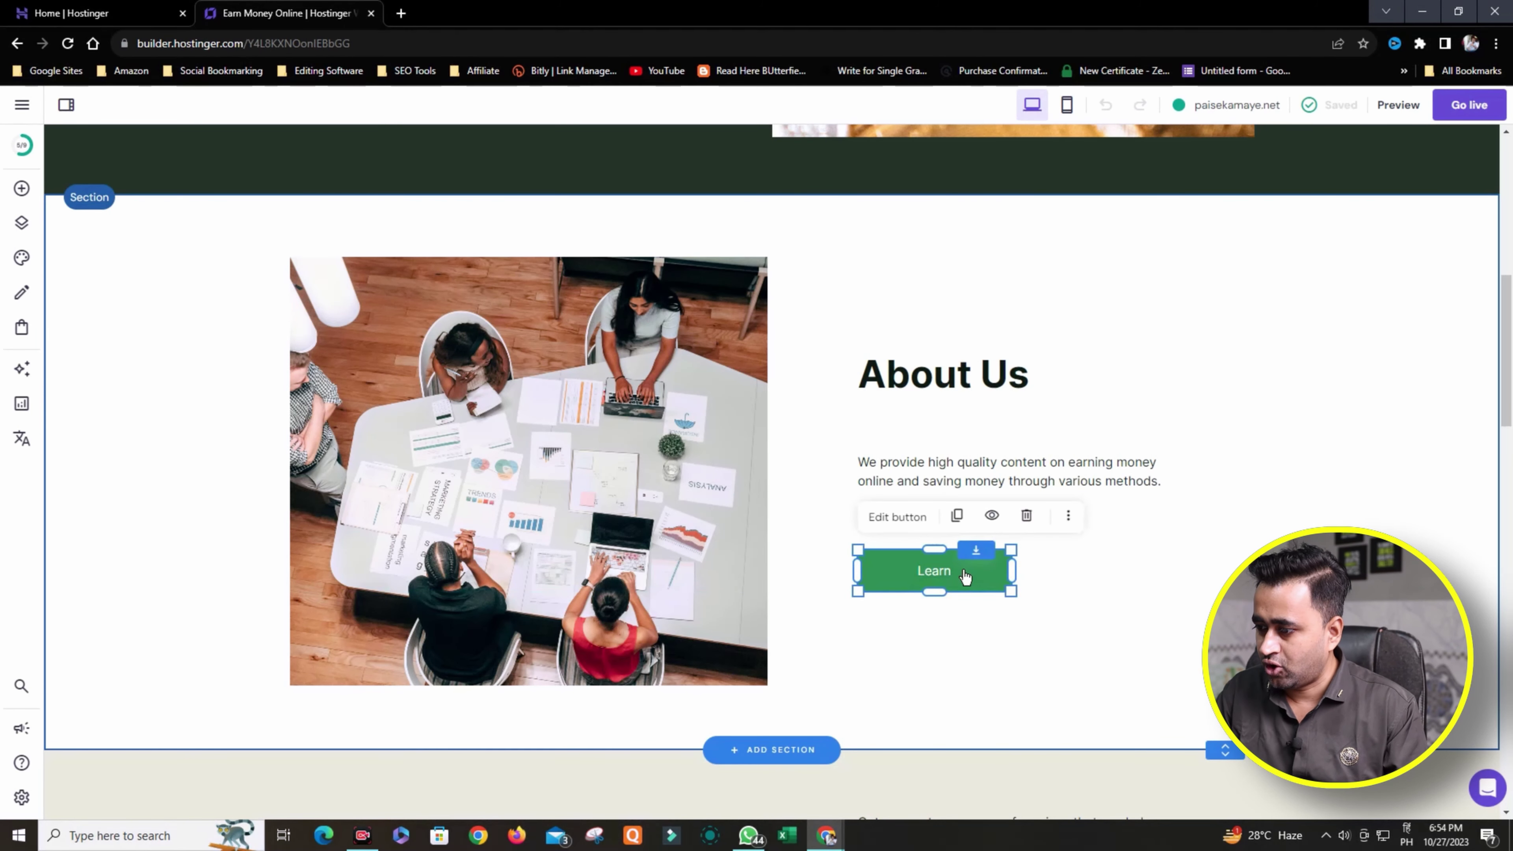
{"action": "left_click", "coordinate": [924, 527]}
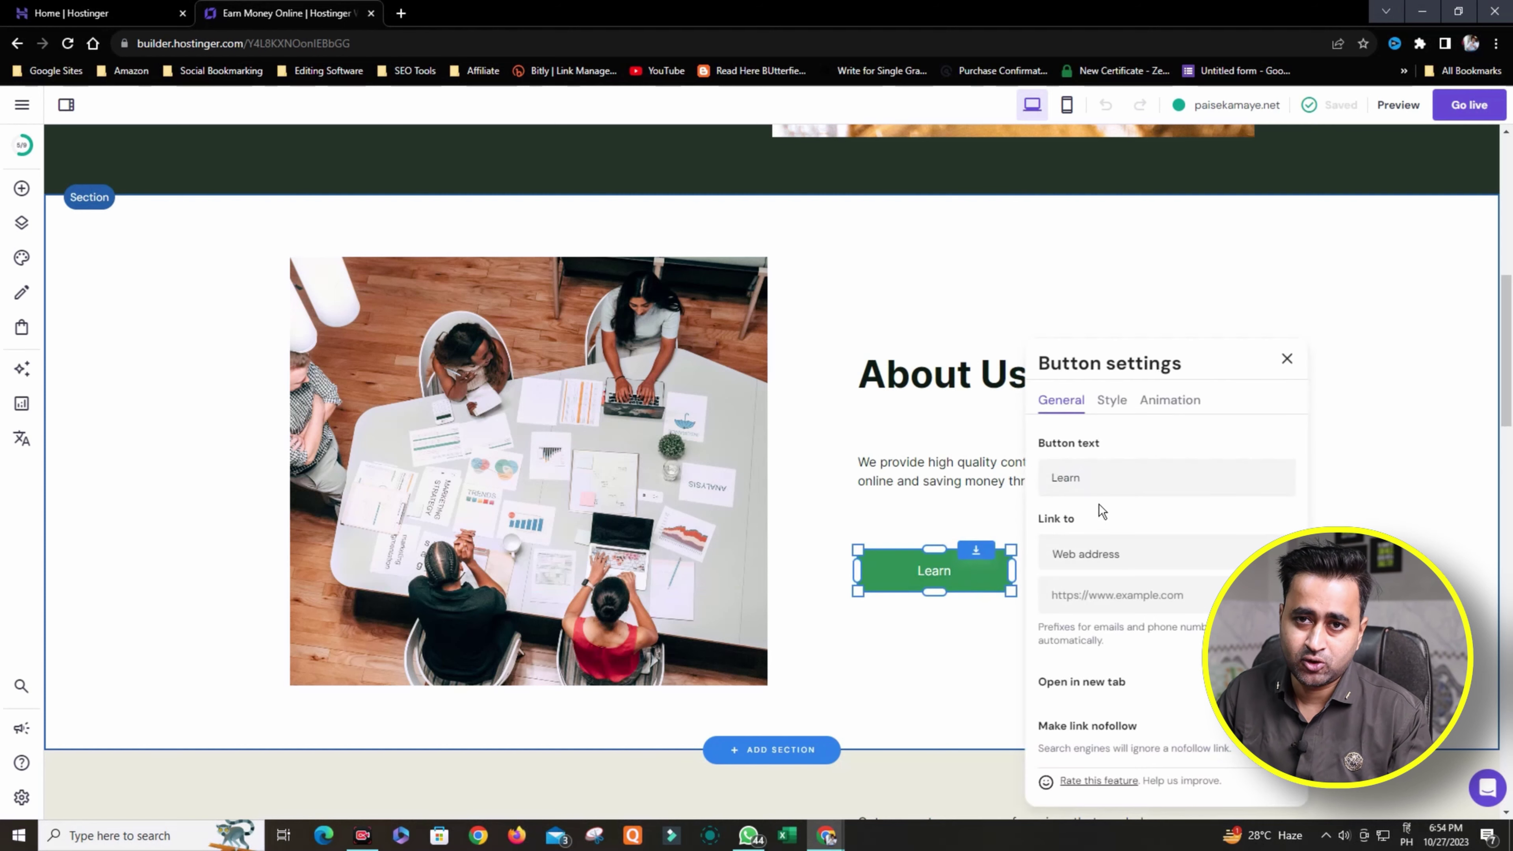
{"action": "key", "text": "BackSpace"}
{"action": "key", "text": "BackSpace"}
{"action": "key", "text": "BackSpace"}
{"action": "key", "text": "BackSpace"}
{"action": "key", "text": "BackSpace"}
{"action": "type", "text": "और पढ़ें"}
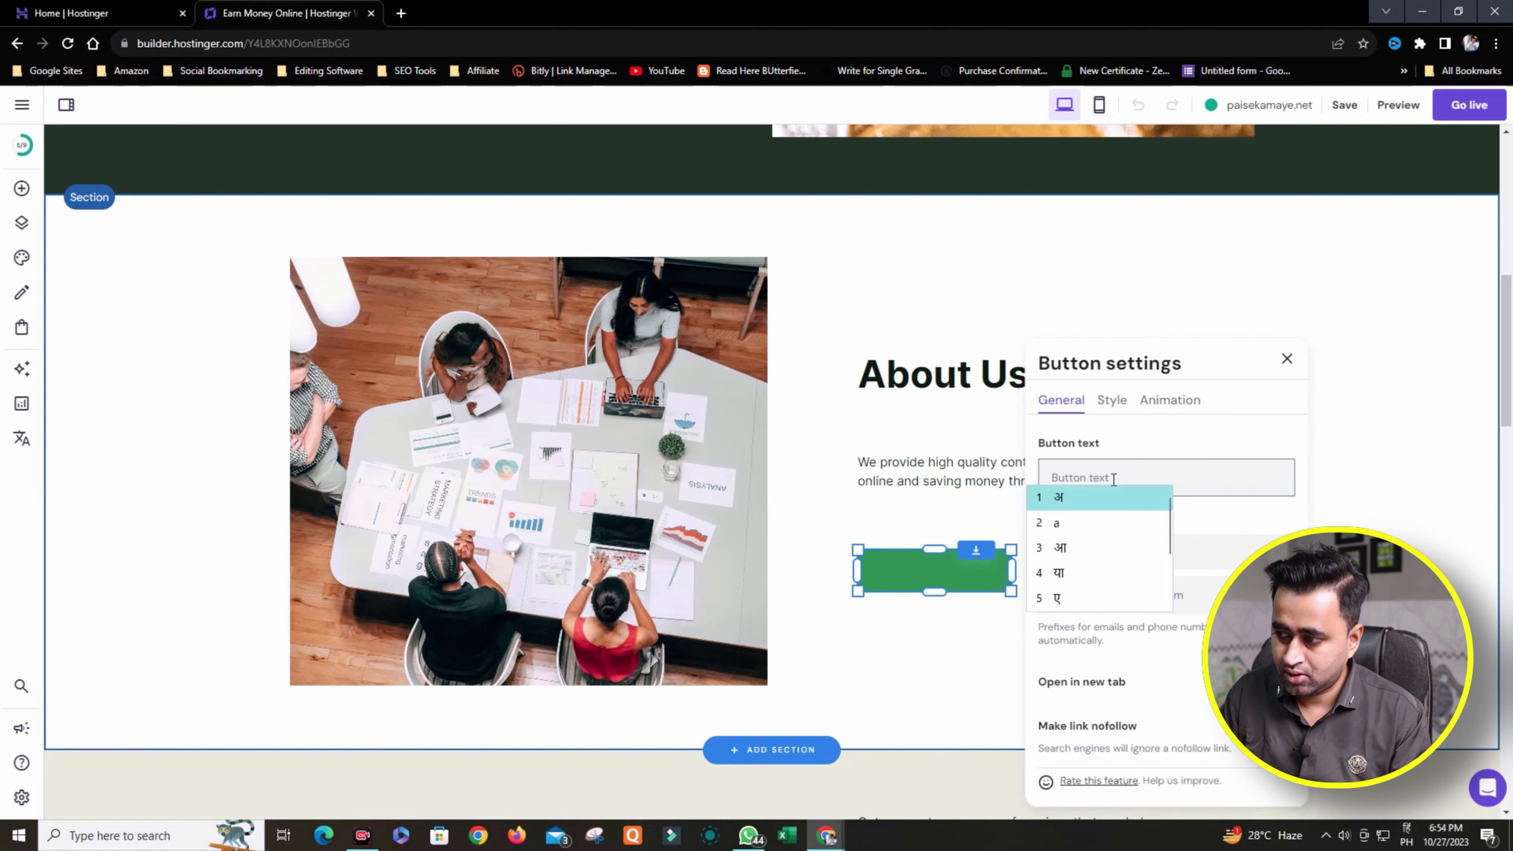
{"action": "left_click", "coordinate": [1364, 463]}
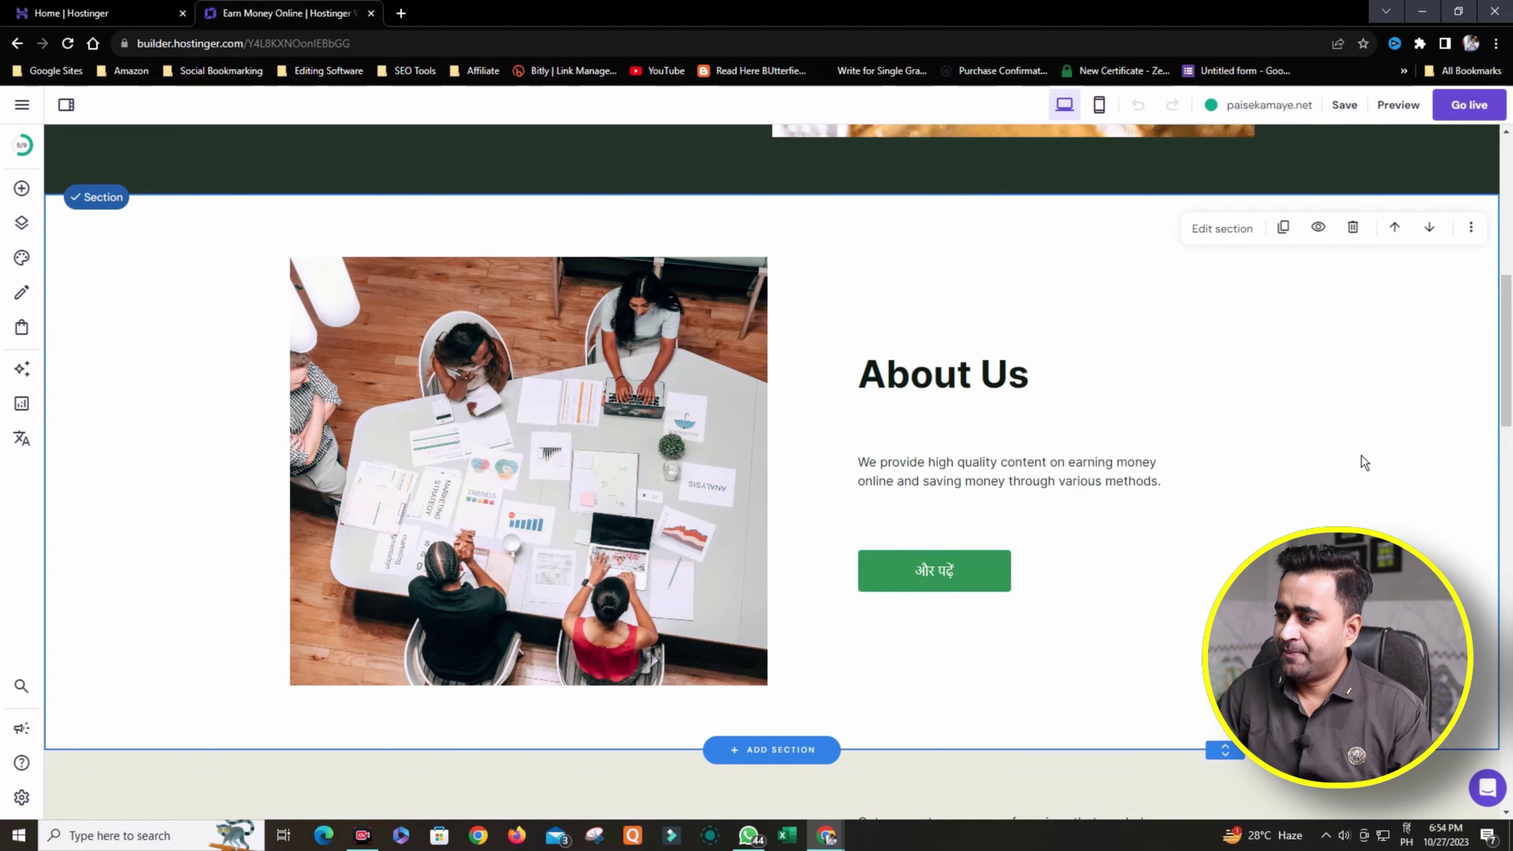
- Open the website's Contact page from the site header and look at its Get in touch form
{"action": "left_click", "coordinate": [1040, 469]}
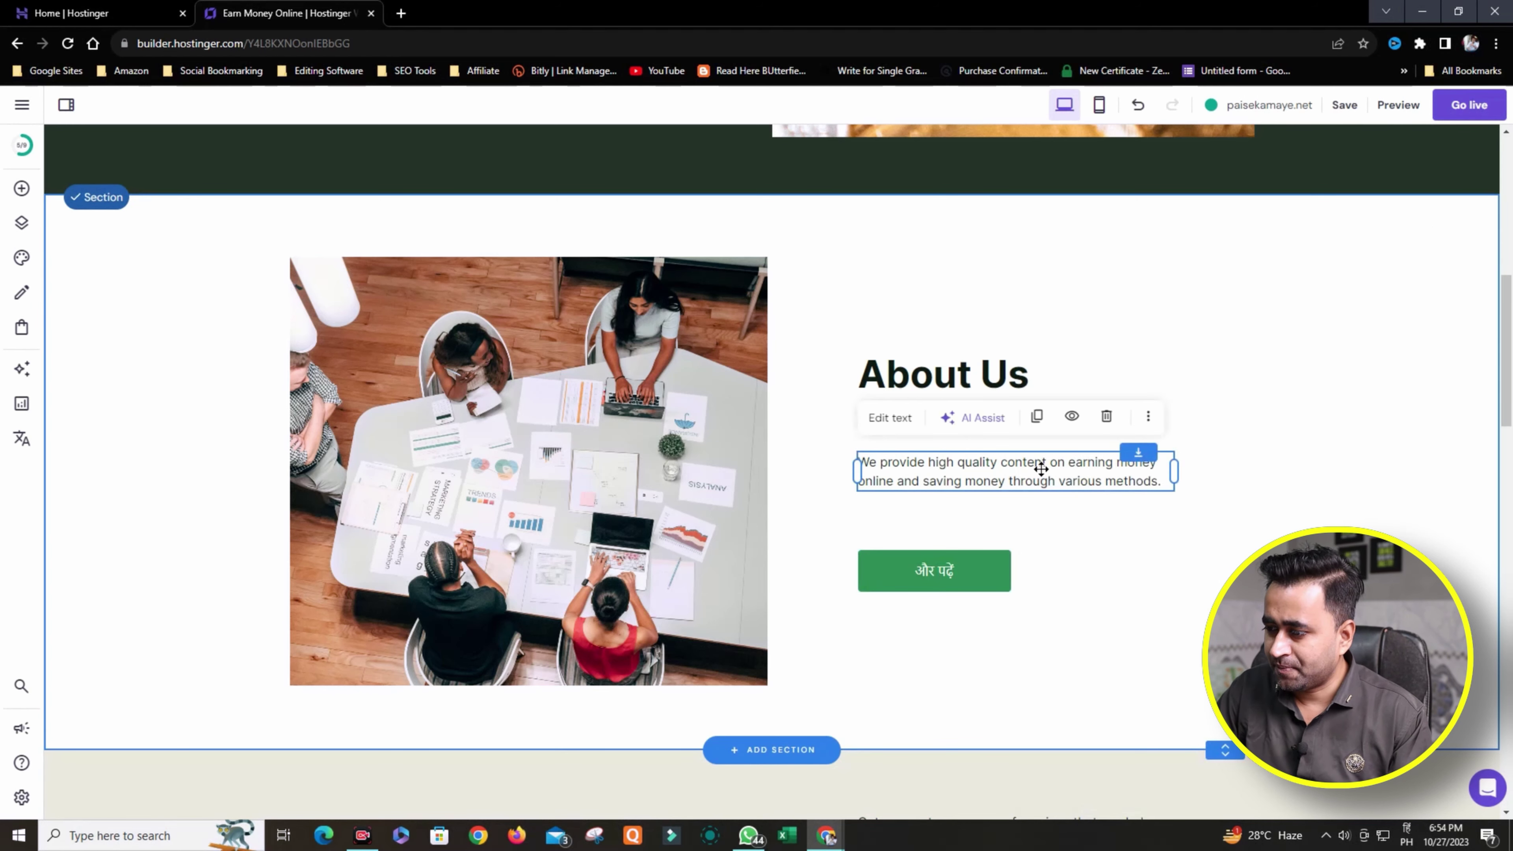
{"action": "left_click", "coordinate": [940, 589]}
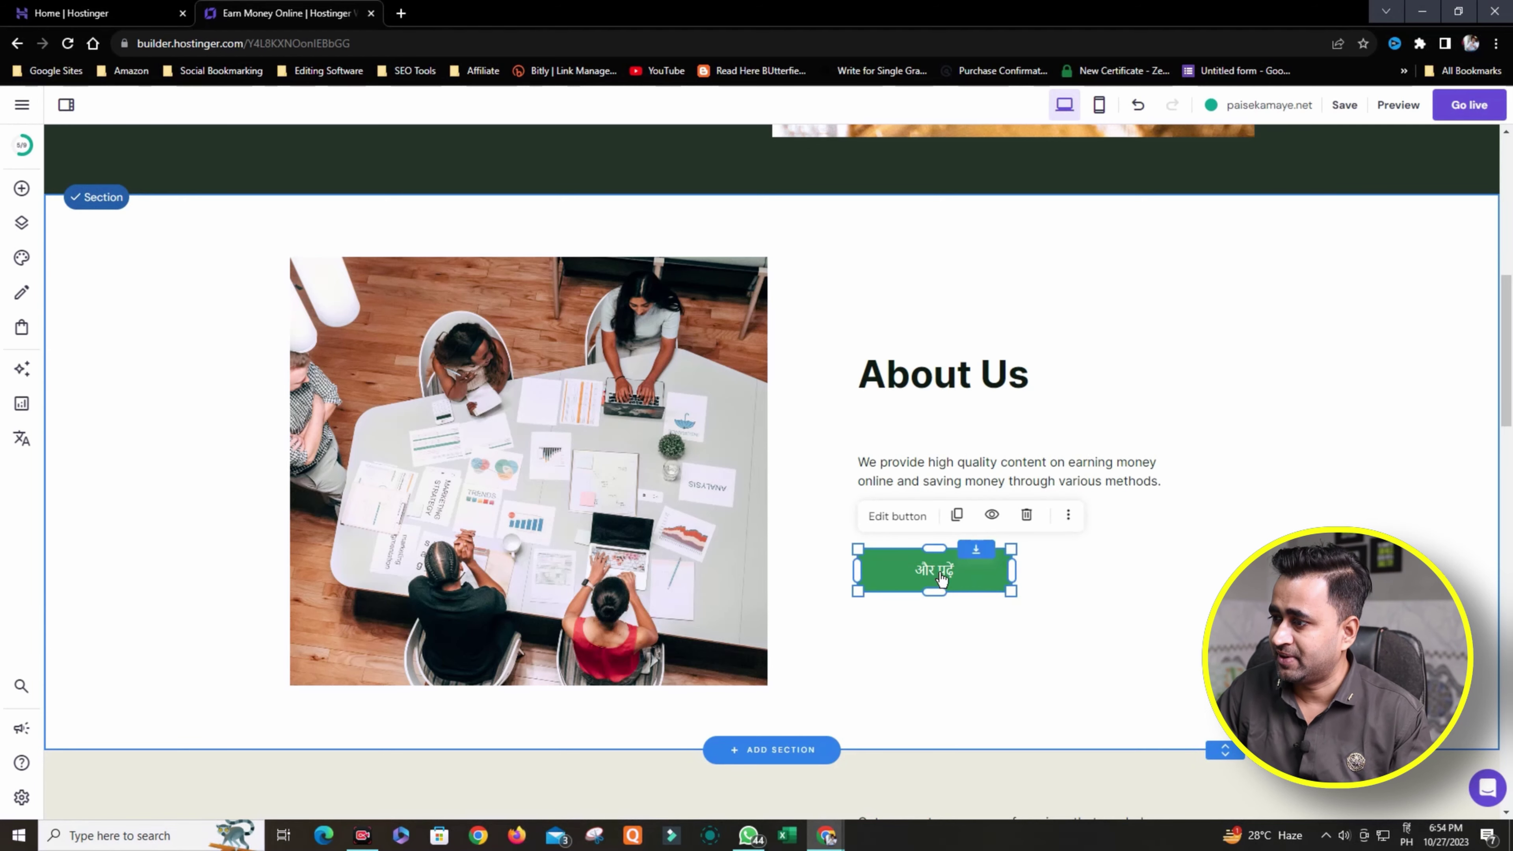
{"action": "scroll", "coordinate": [1305, 477], "scroll_direction": "up", "scroll_amount": 10}
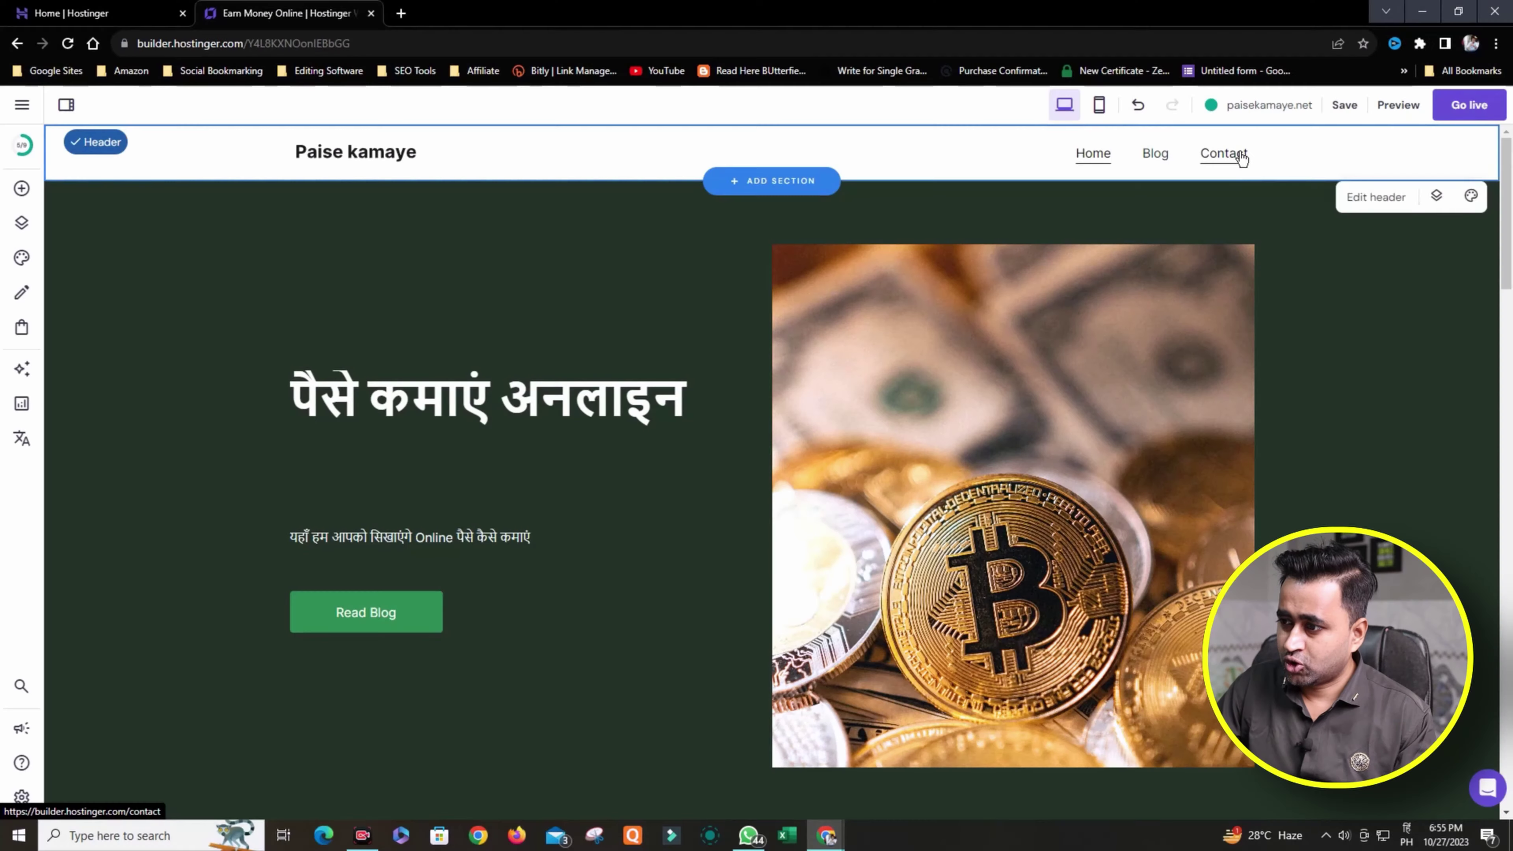
{"action": "left_click", "coordinate": [1222, 152]}
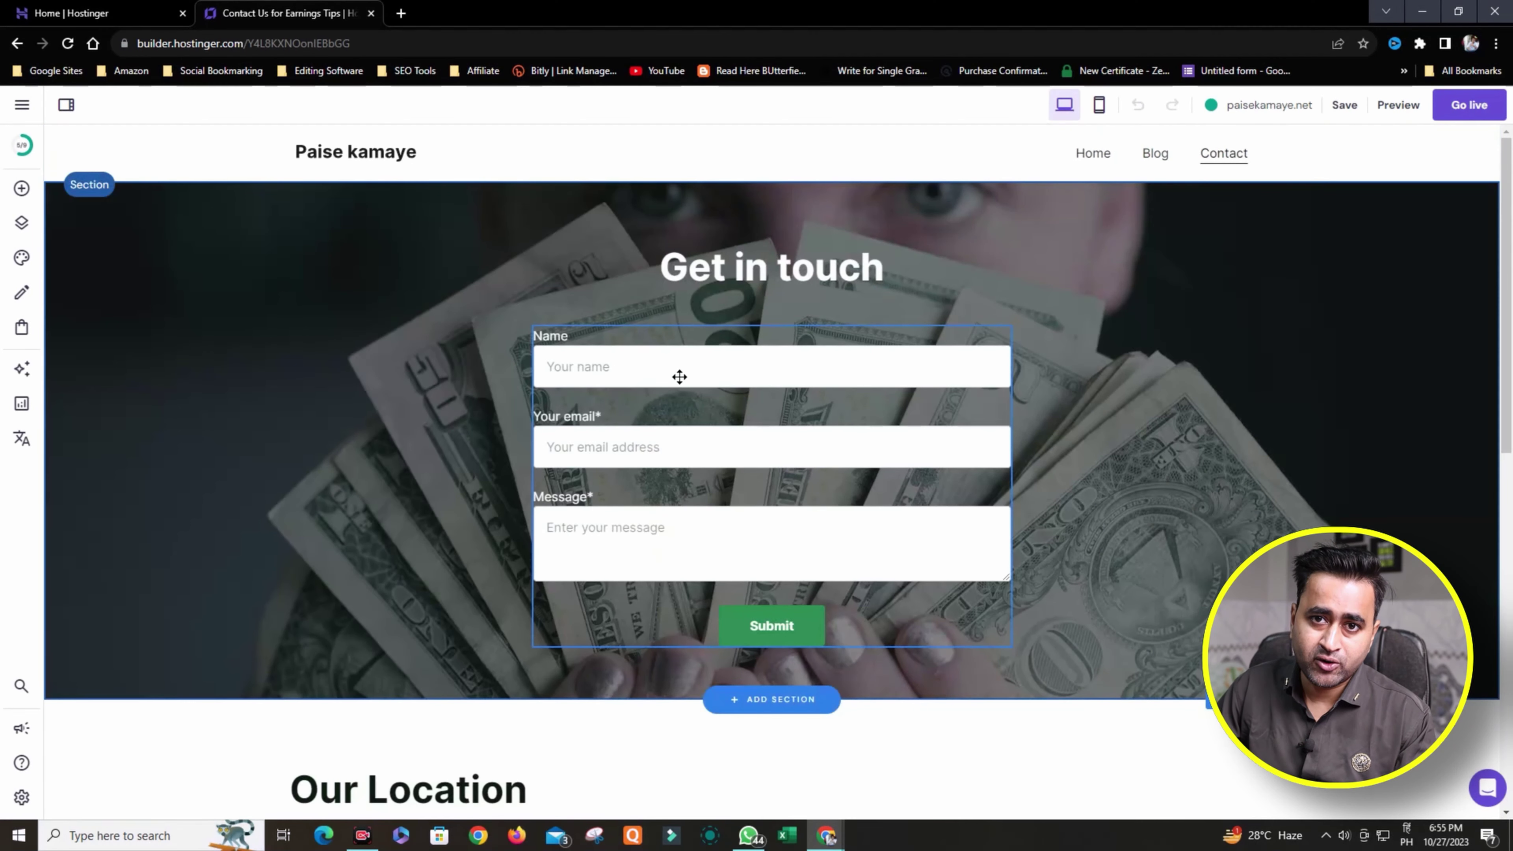
{"action": "left_click", "coordinate": [609, 367]}
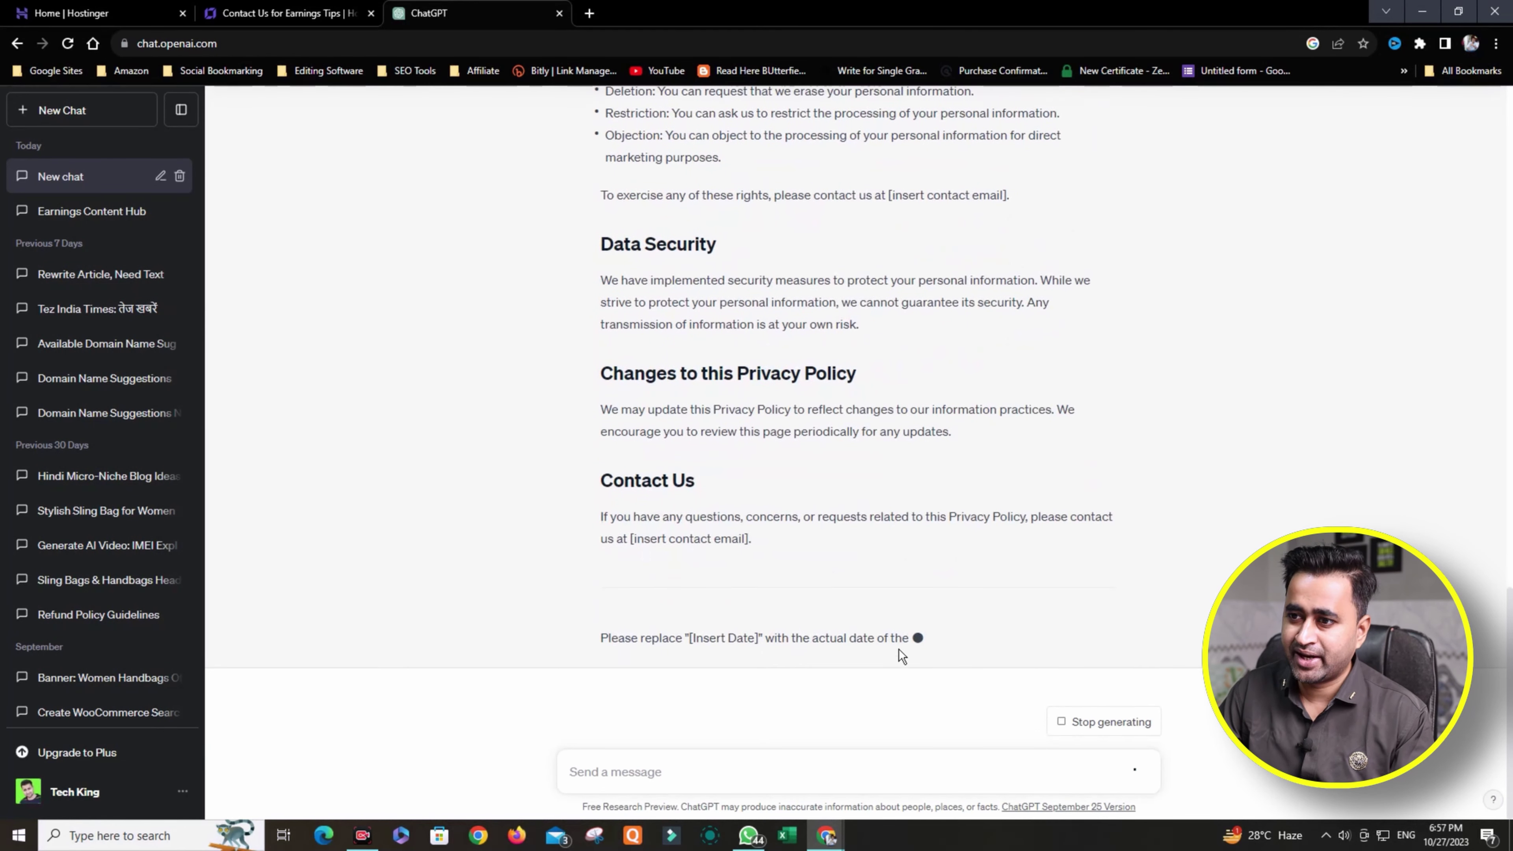
- Look over the privacy policy generated in ChatGPT from its beginning and return to the Hostinger website builder
{"action": "scroll", "coordinate": [835, 417], "scroll_direction": "up", "scroll_amount": 20}
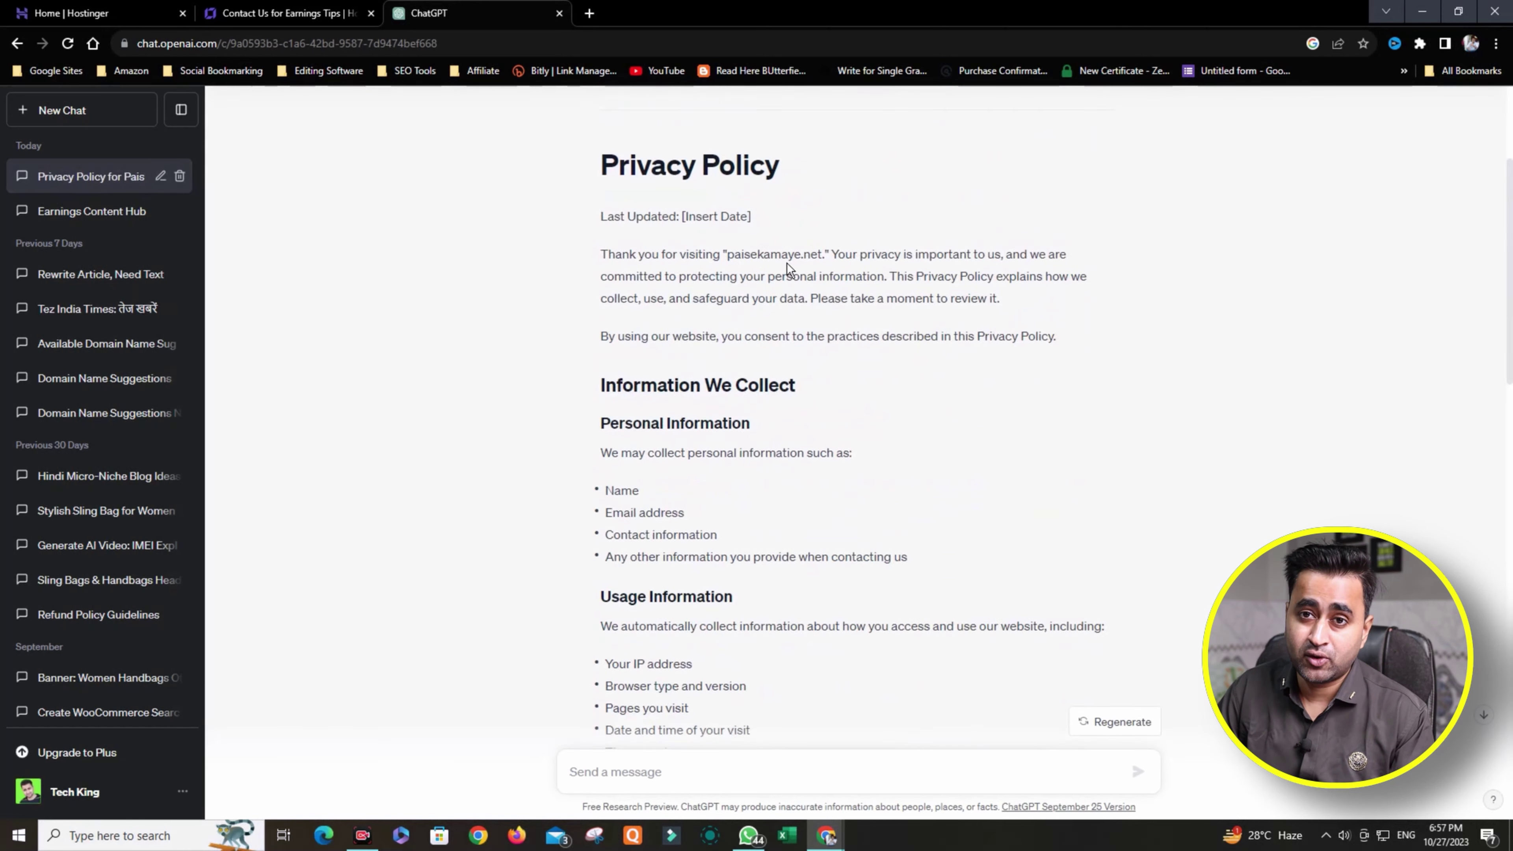
{"action": "left_click", "coordinate": [247, 9]}
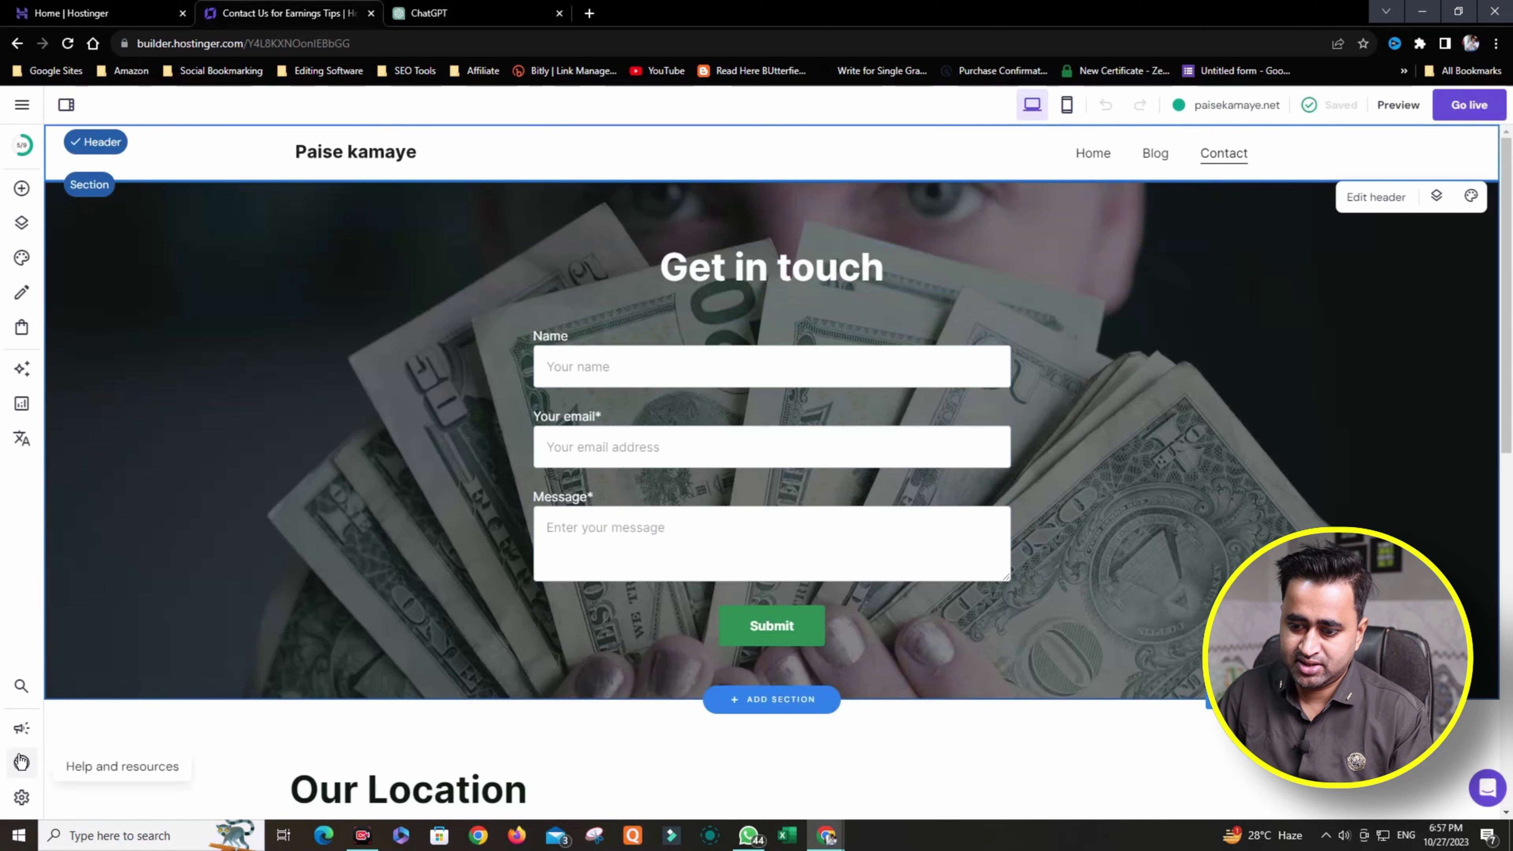
- Search the builder for "page", open page management, and choose the Privacy policy type for a new page
{"action": "left_click", "coordinate": [21, 687]}
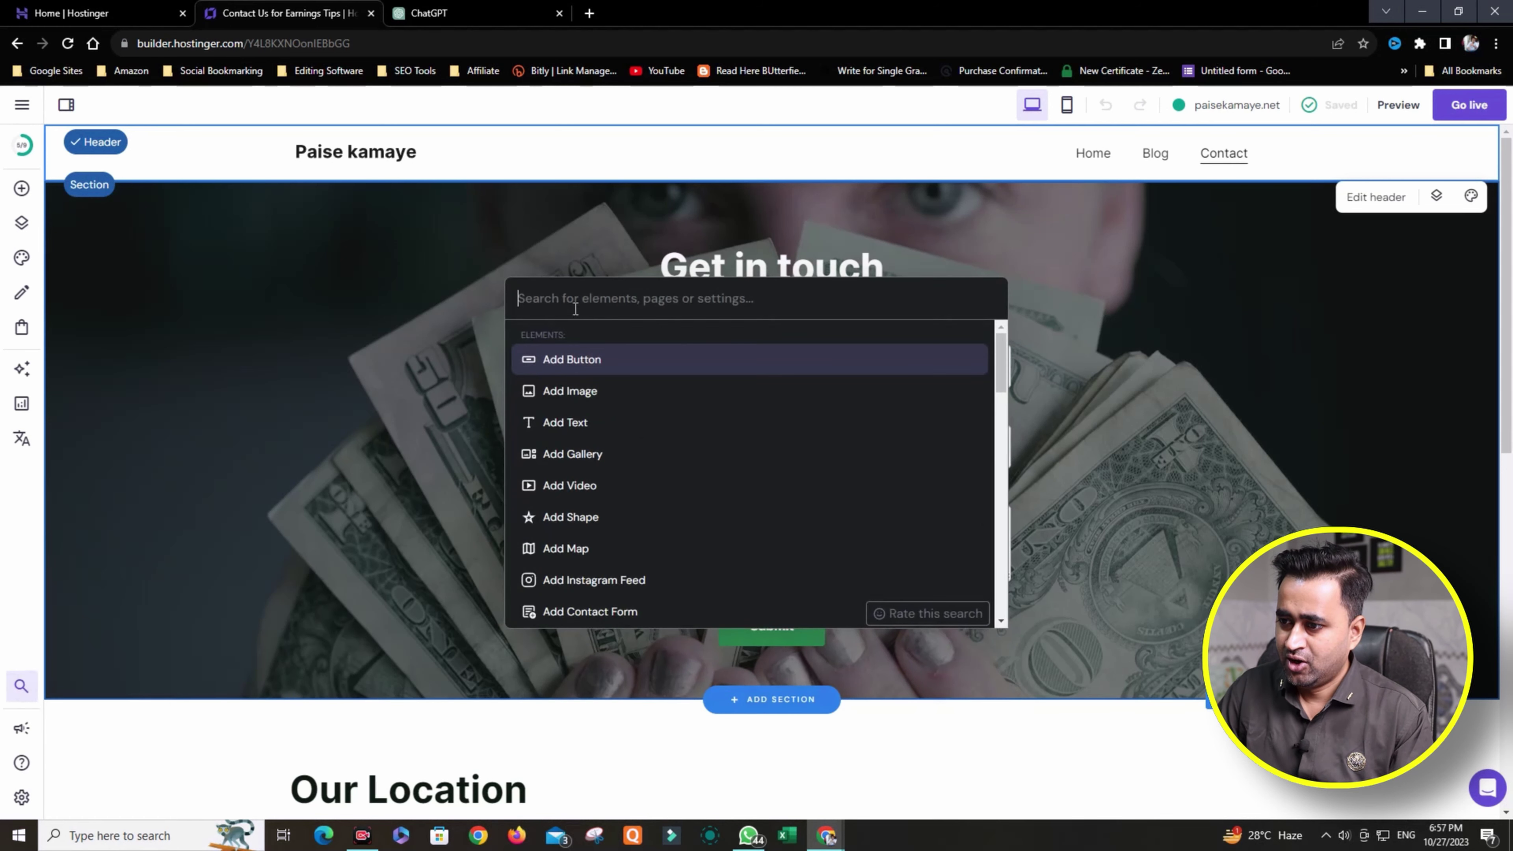
{"action": "type", "text": "page"}
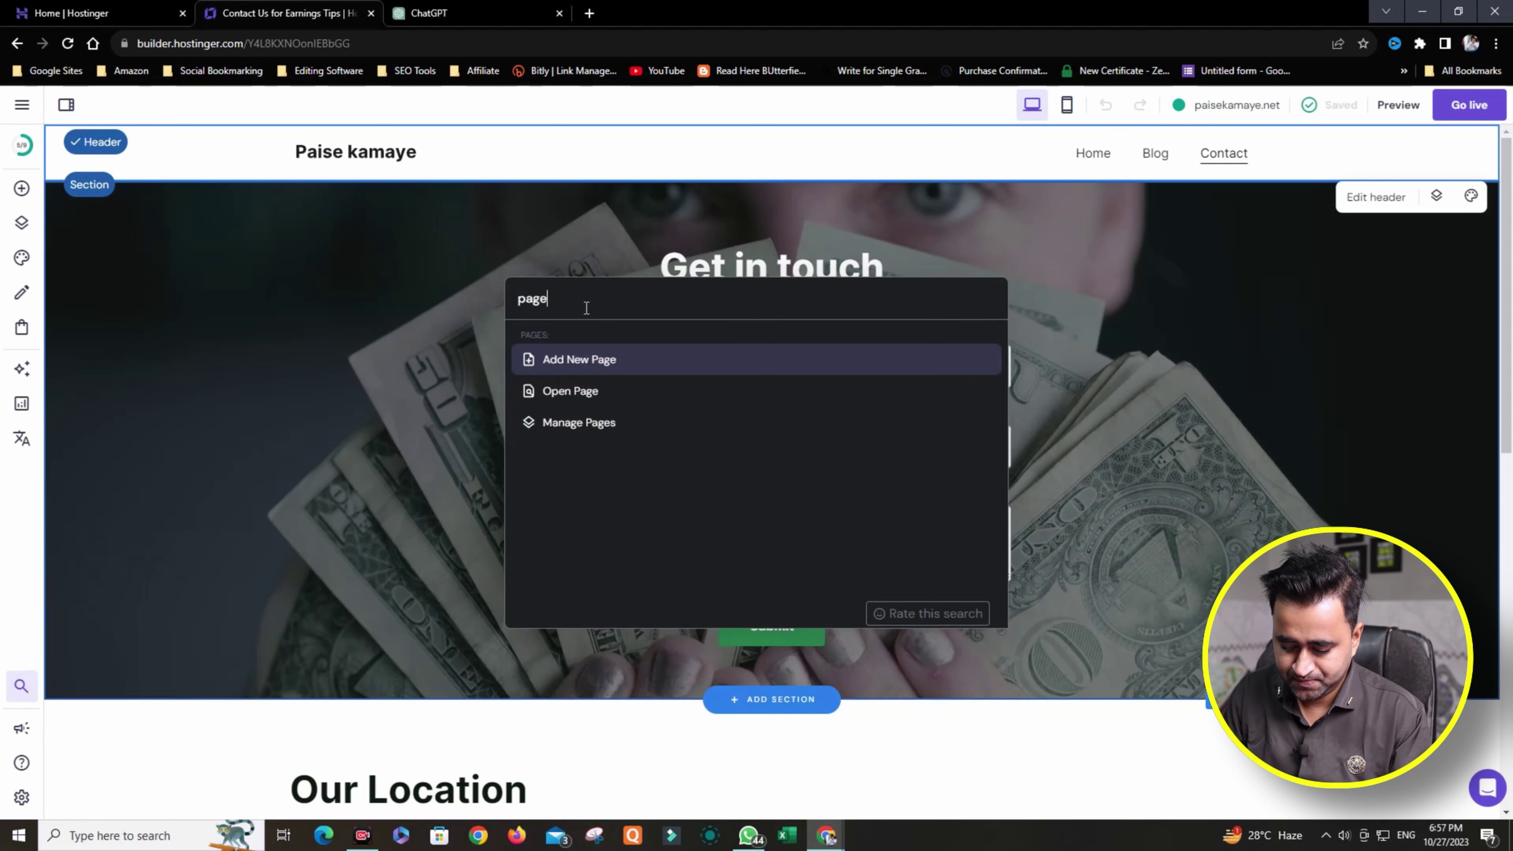
{"action": "left_click", "coordinate": [579, 425]}
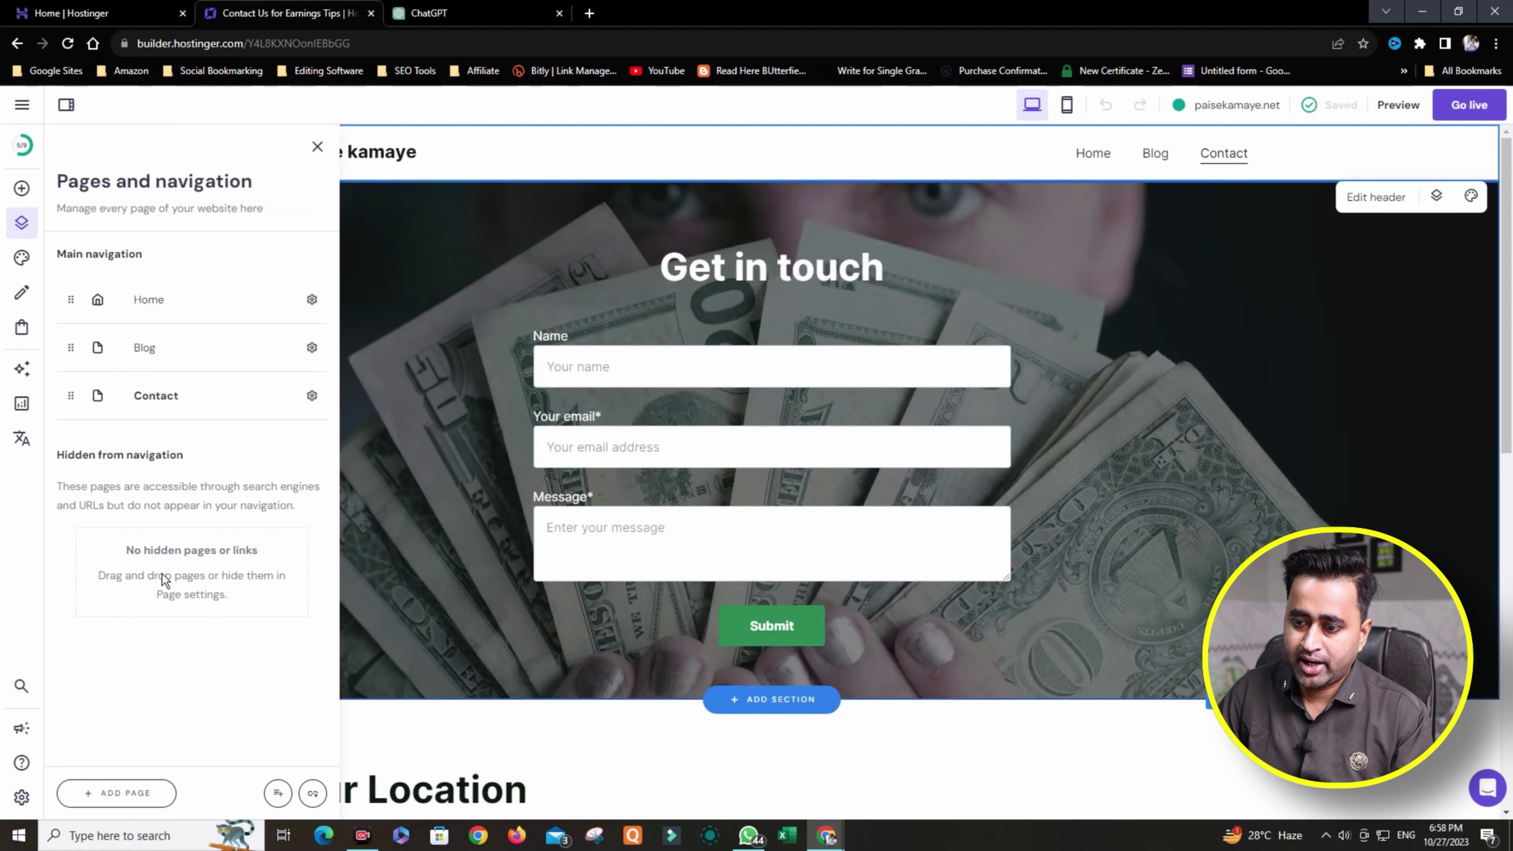
{"action": "left_click", "coordinate": [107, 798]}
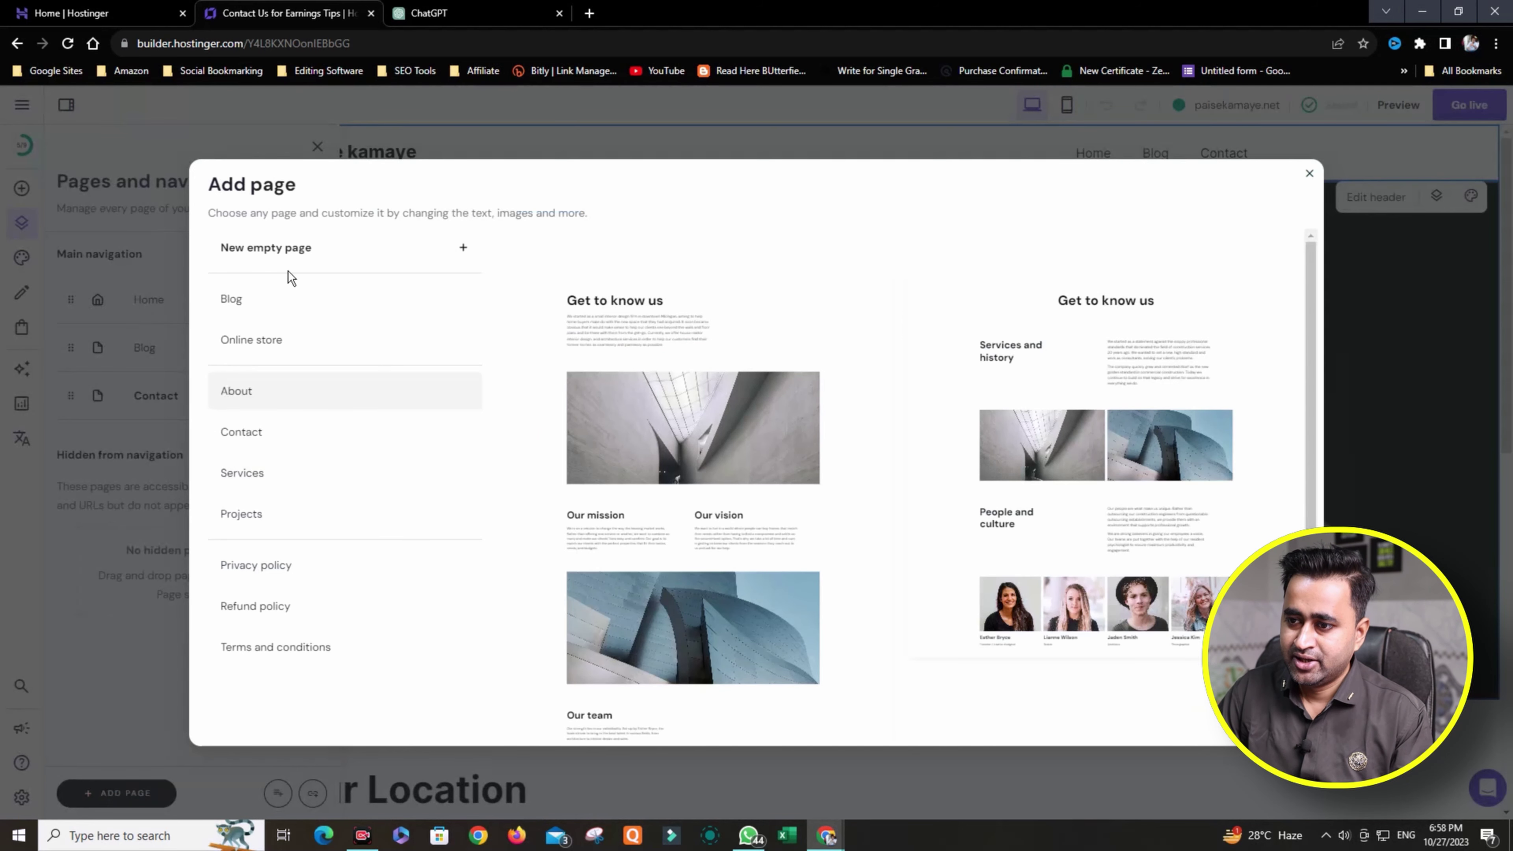
{"action": "left_click", "coordinate": [284, 572]}
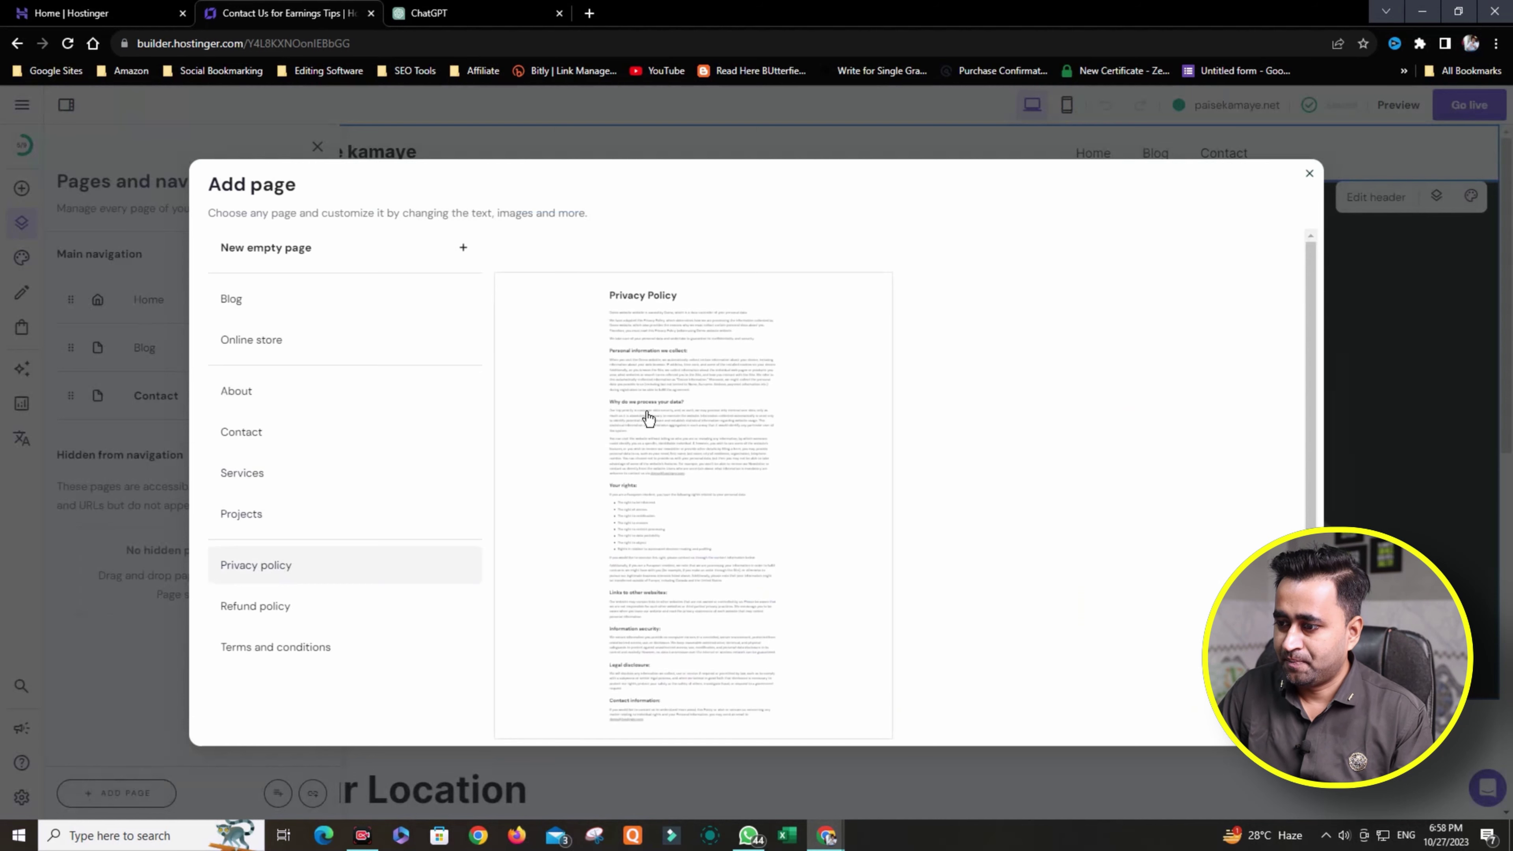
- Add the Privacy policy template page with company name Paise Kamaye, website name Paise kamaye and the contact email address
{"action": "scroll", "coordinate": [685, 508], "scroll_direction": "down", "scroll_amount": 1}
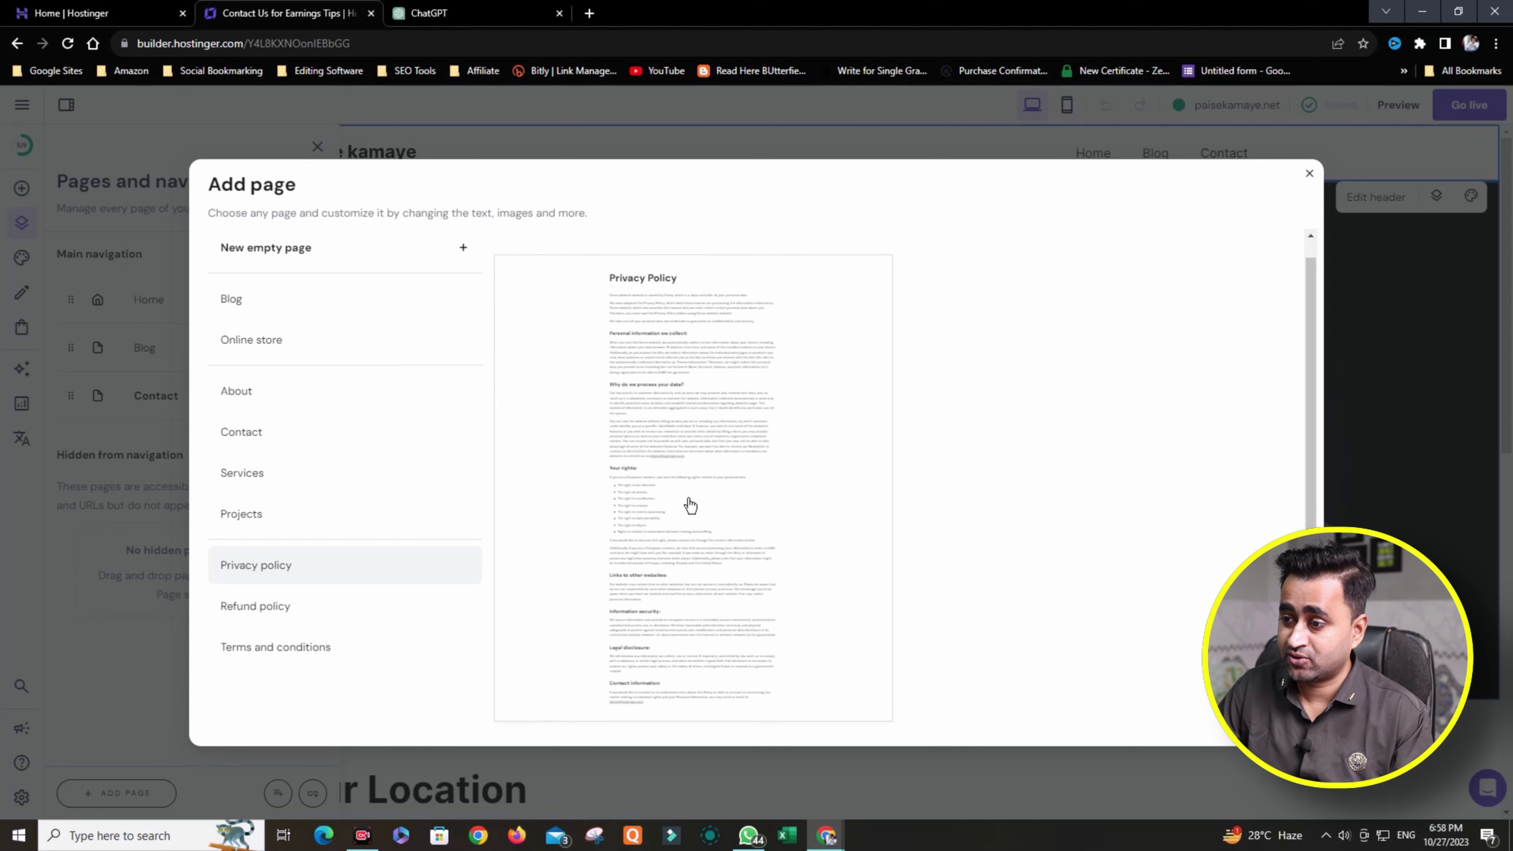
{"action": "left_click", "coordinate": [690, 505]}
{"action": "left_click", "coordinate": [655, 357]}
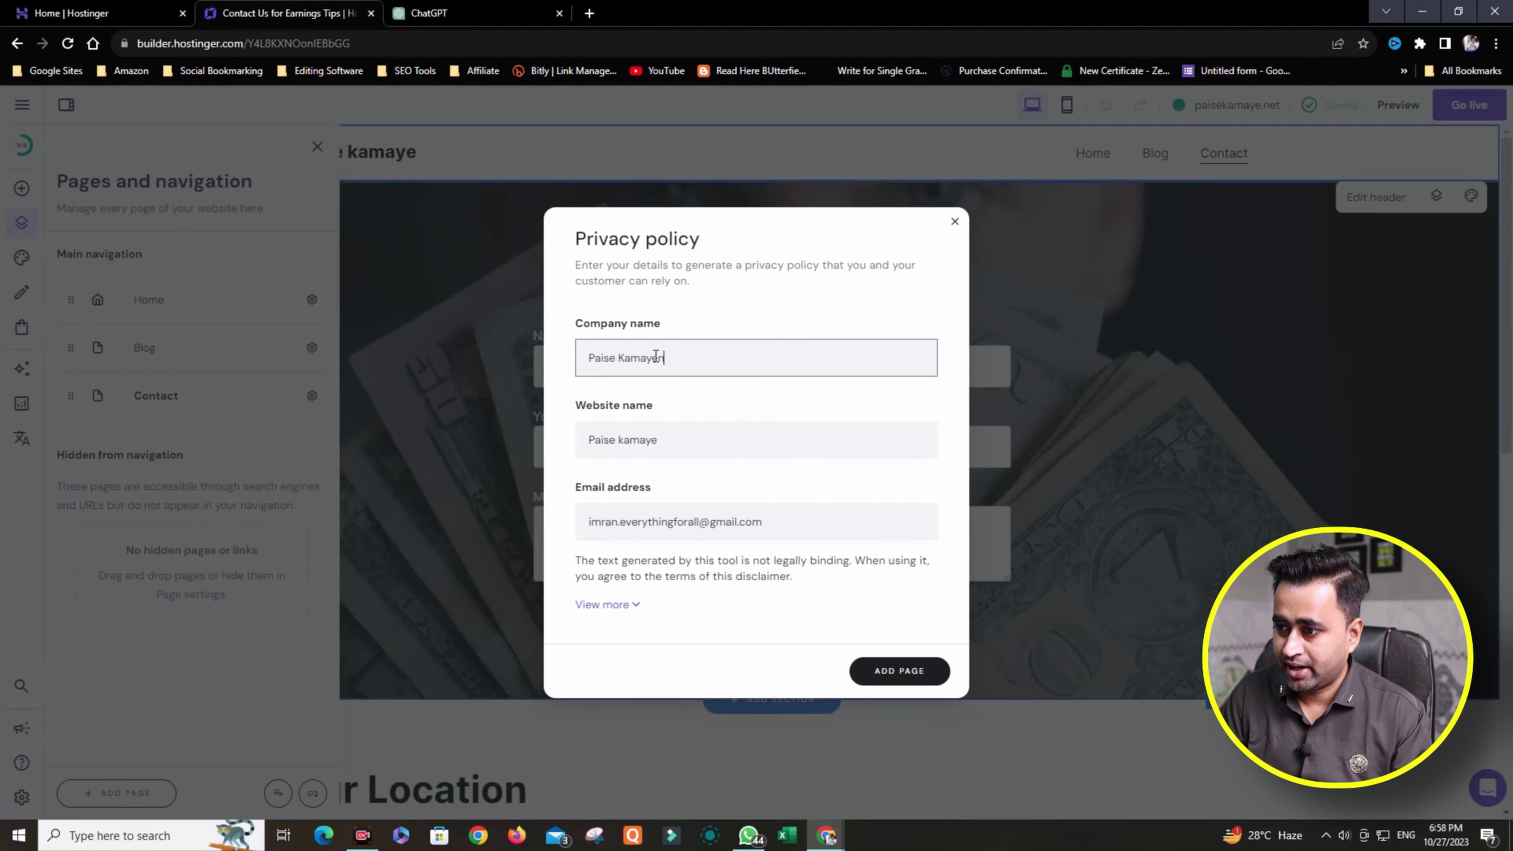
{"action": "left_click", "coordinate": [768, 522]}
{"action": "left_click", "coordinate": [888, 676]}
- Review the new privacy policy page down to its contact information and publish the website live
{"action": "scroll", "coordinate": [886, 670], "scroll_direction": "down", "scroll_amount": 5}
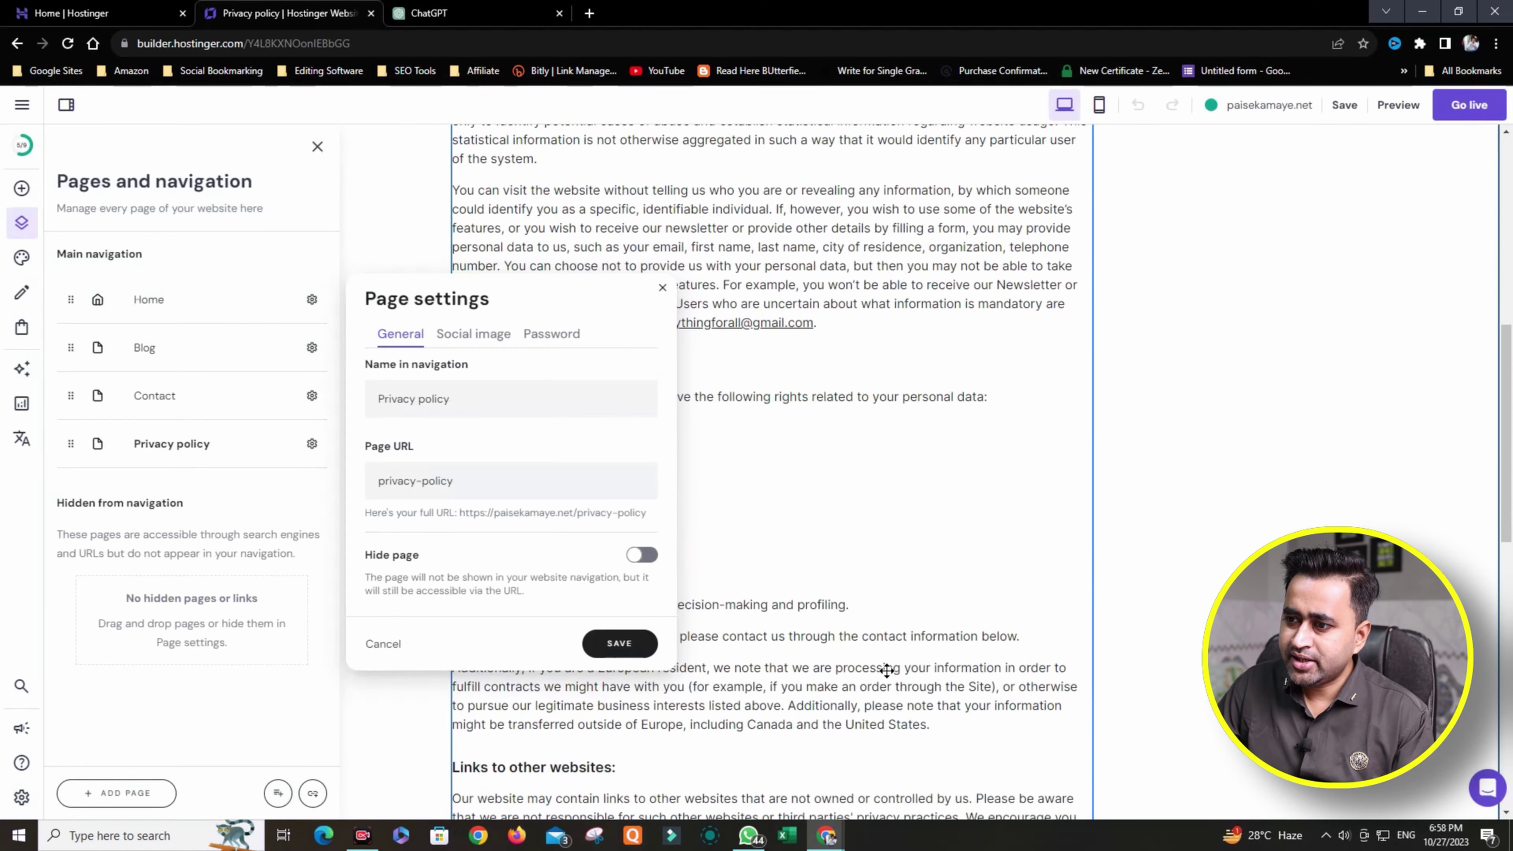
{"action": "scroll", "coordinate": [898, 659], "scroll_direction": "up", "scroll_amount": 10}
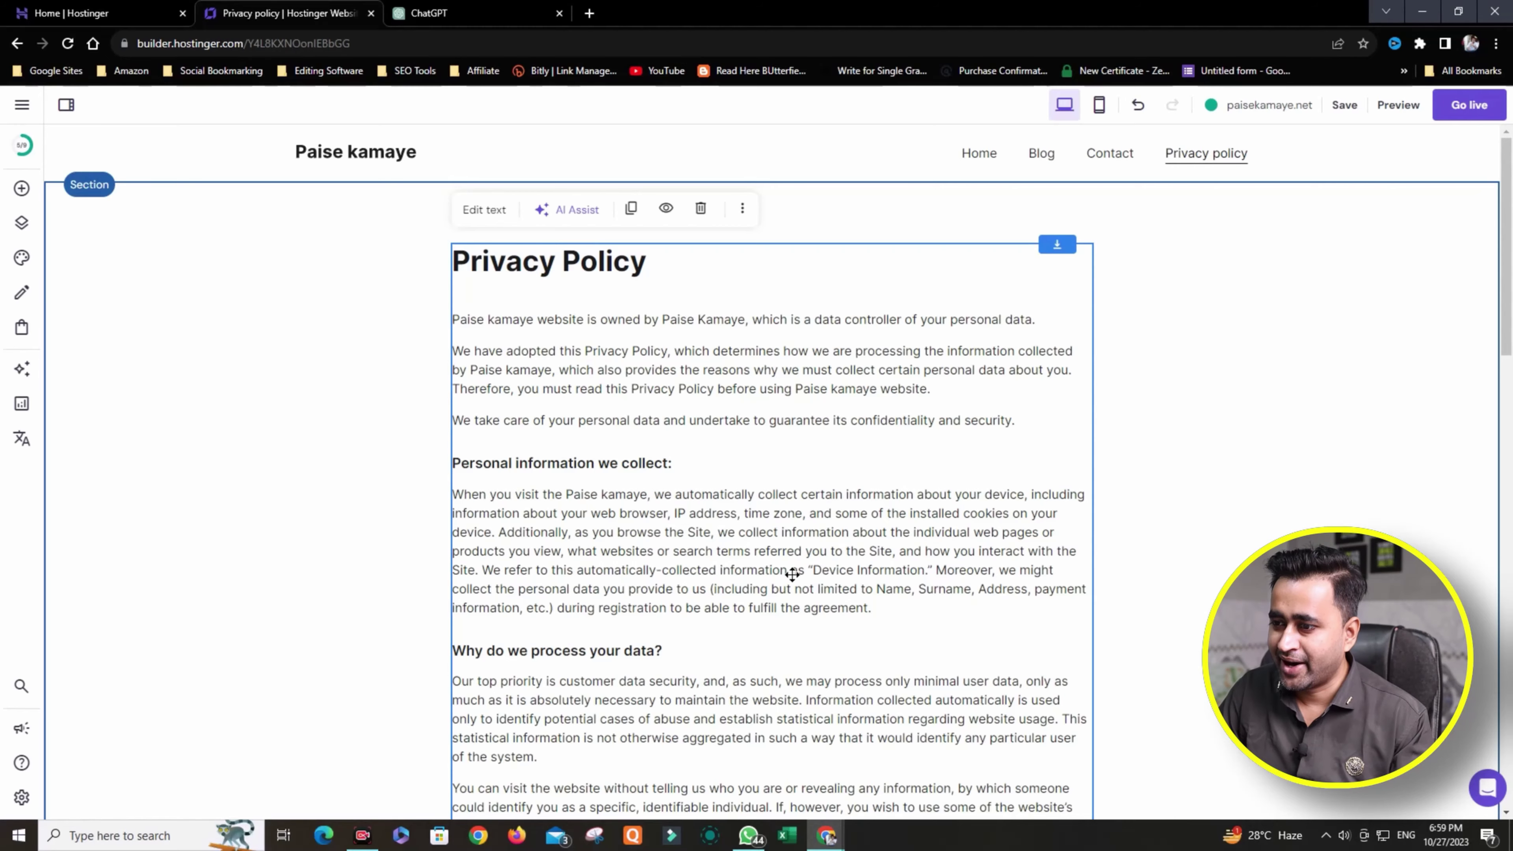
{"action": "scroll", "coordinate": [787, 580], "scroll_direction": "down", "scroll_amount": 10}
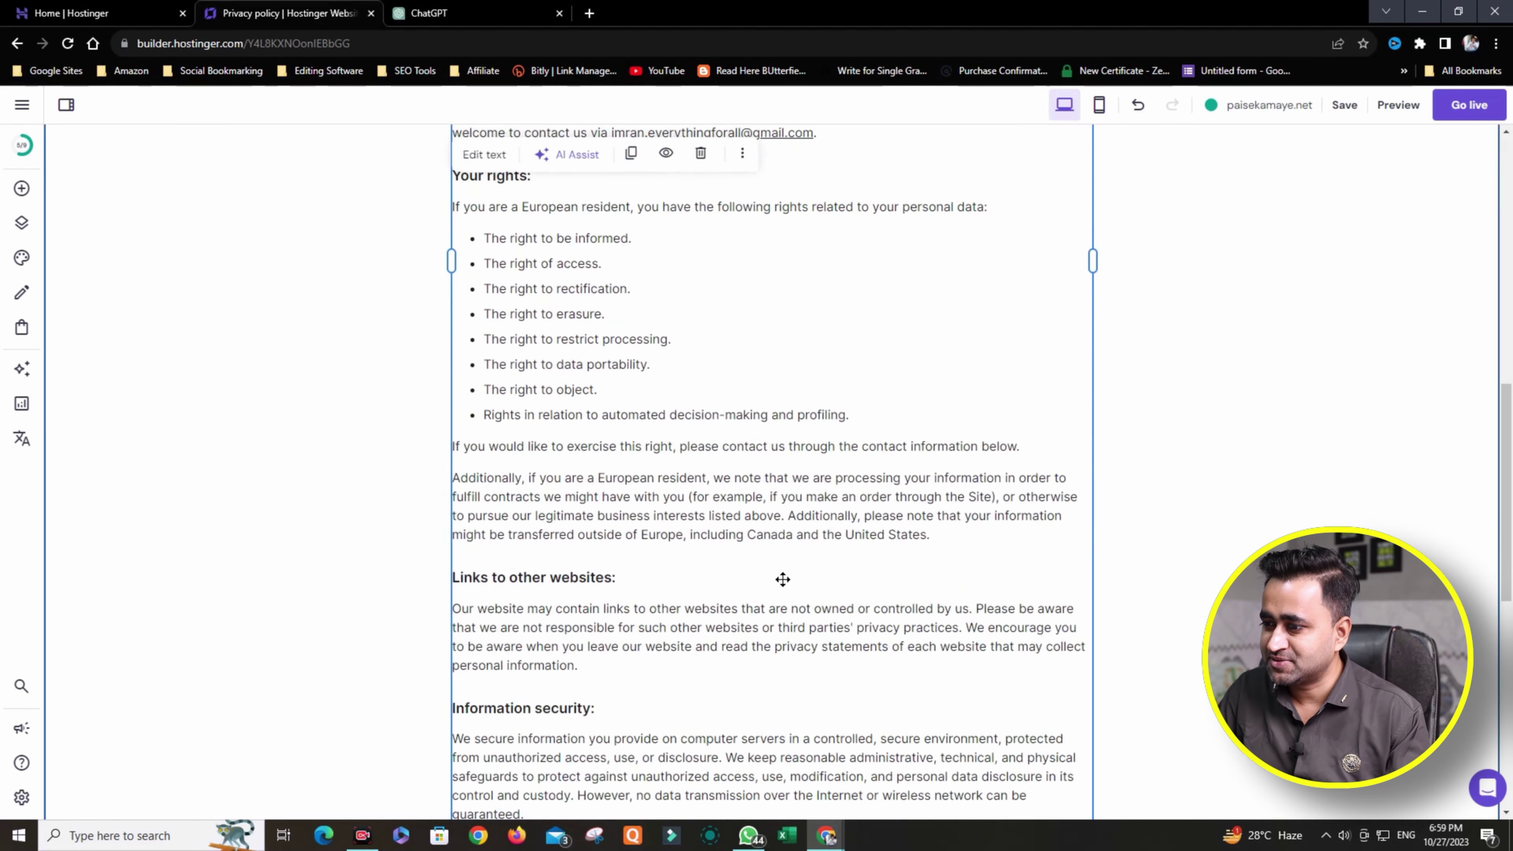
{"action": "scroll", "coordinate": [781, 579], "scroll_direction": "down", "scroll_amount": 5}
{"action": "left_click", "coordinate": [1481, 113]}
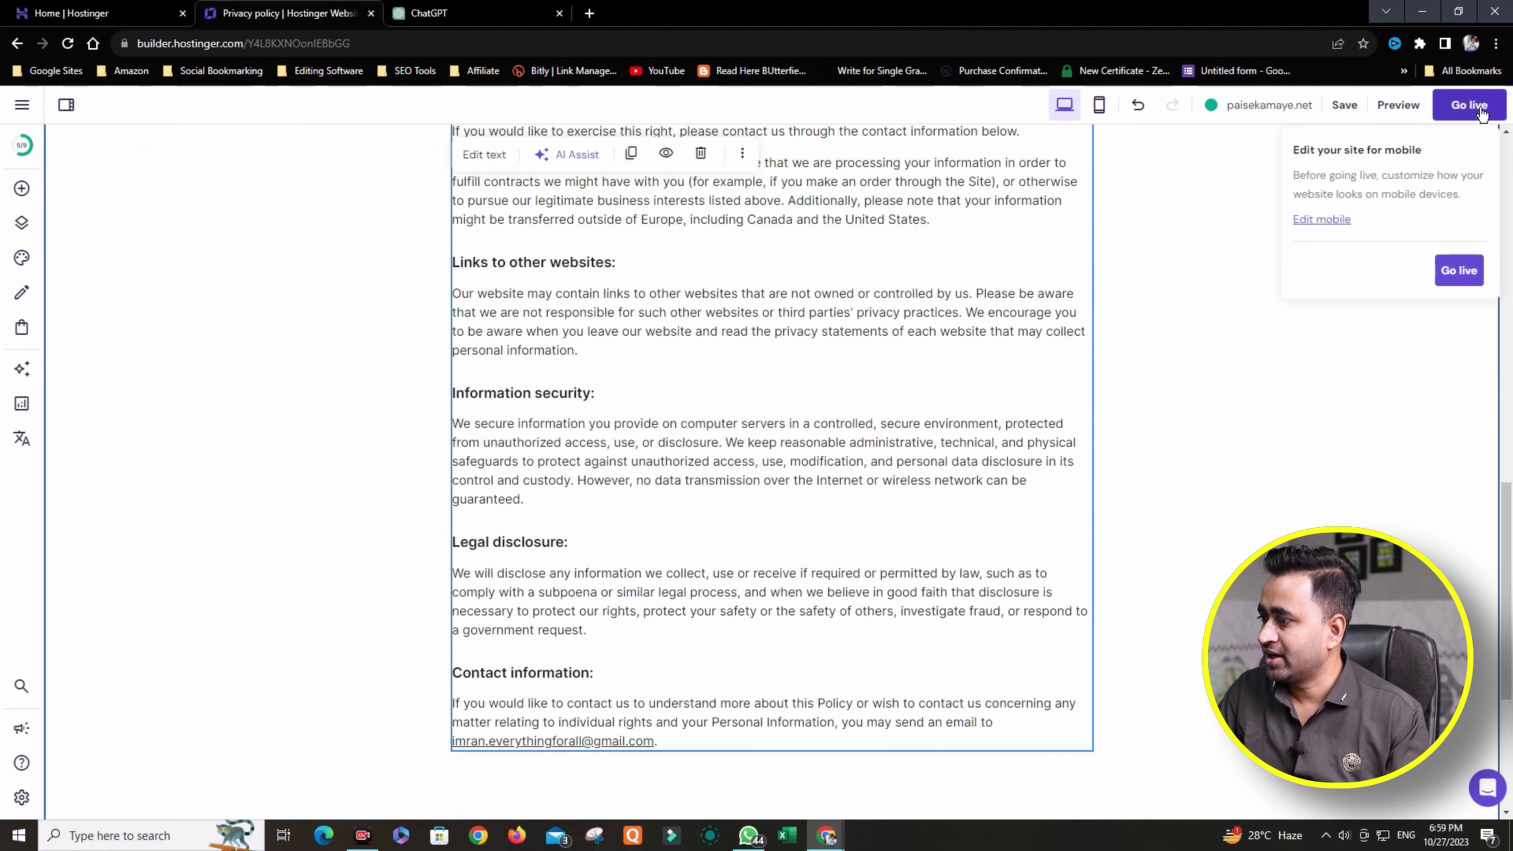
{"action": "left_click", "coordinate": [1454, 269]}
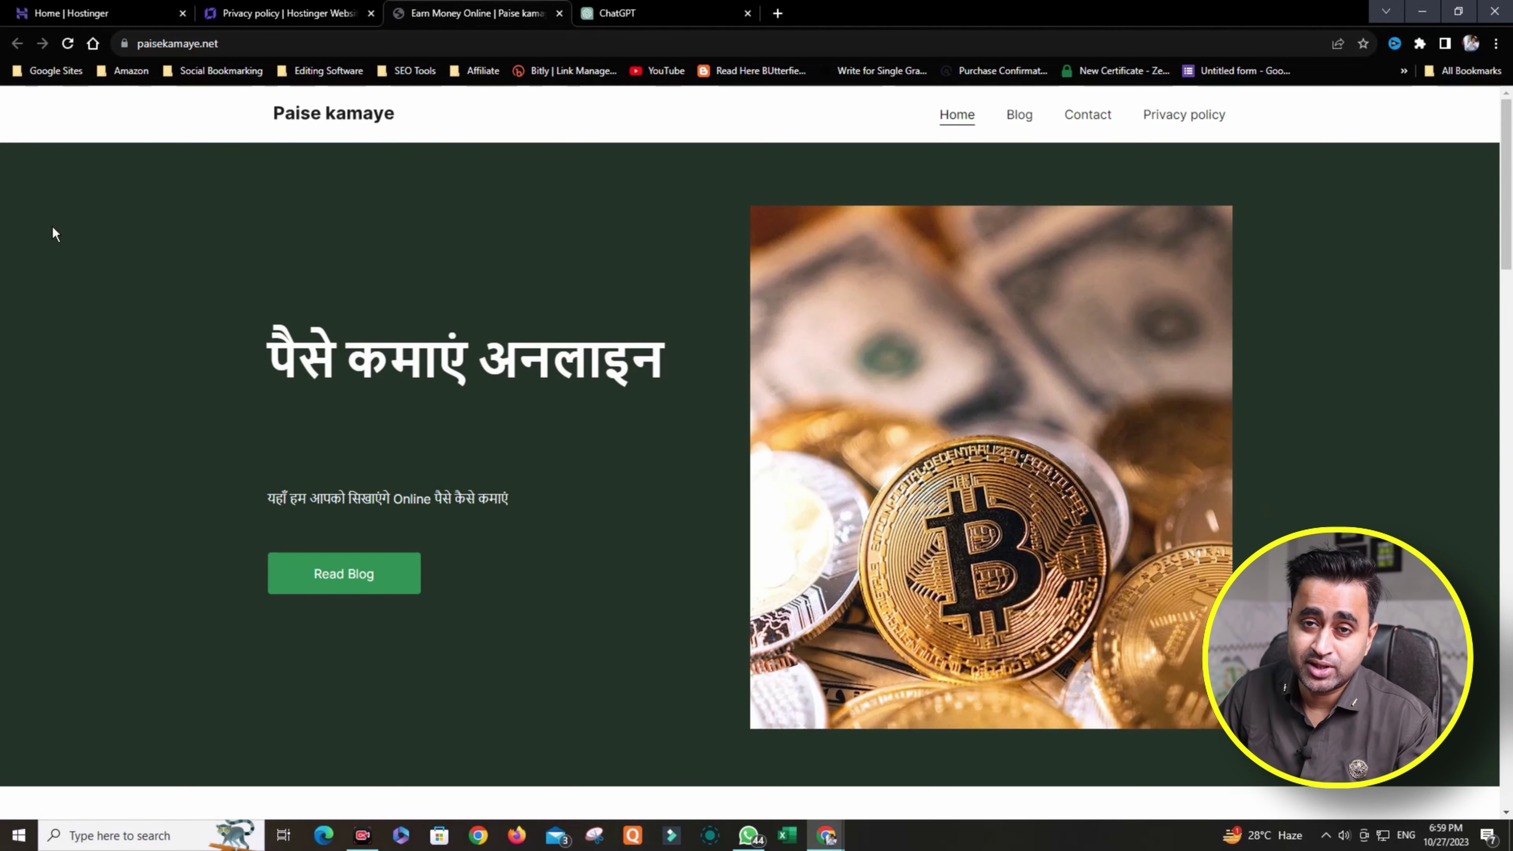
- Look through the published home page down to the Contact Us section and the newsletter subscription form
{"action": "scroll", "coordinate": [579, 367], "scroll_direction": "down", "scroll_amount": 20}
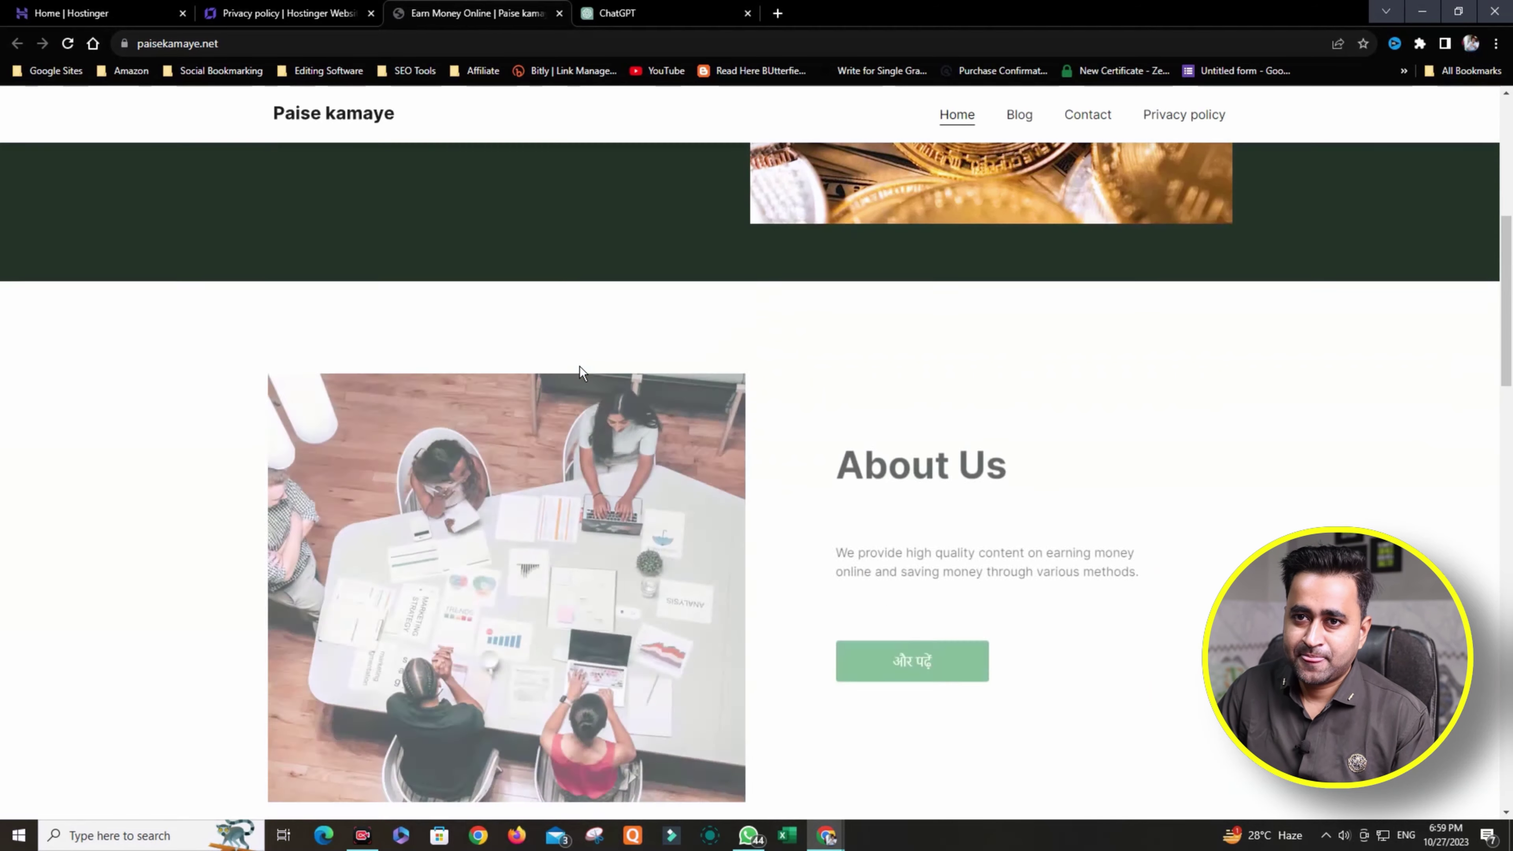
{"action": "scroll", "coordinate": [575, 365], "scroll_direction": "down", "scroll_amount": 8}
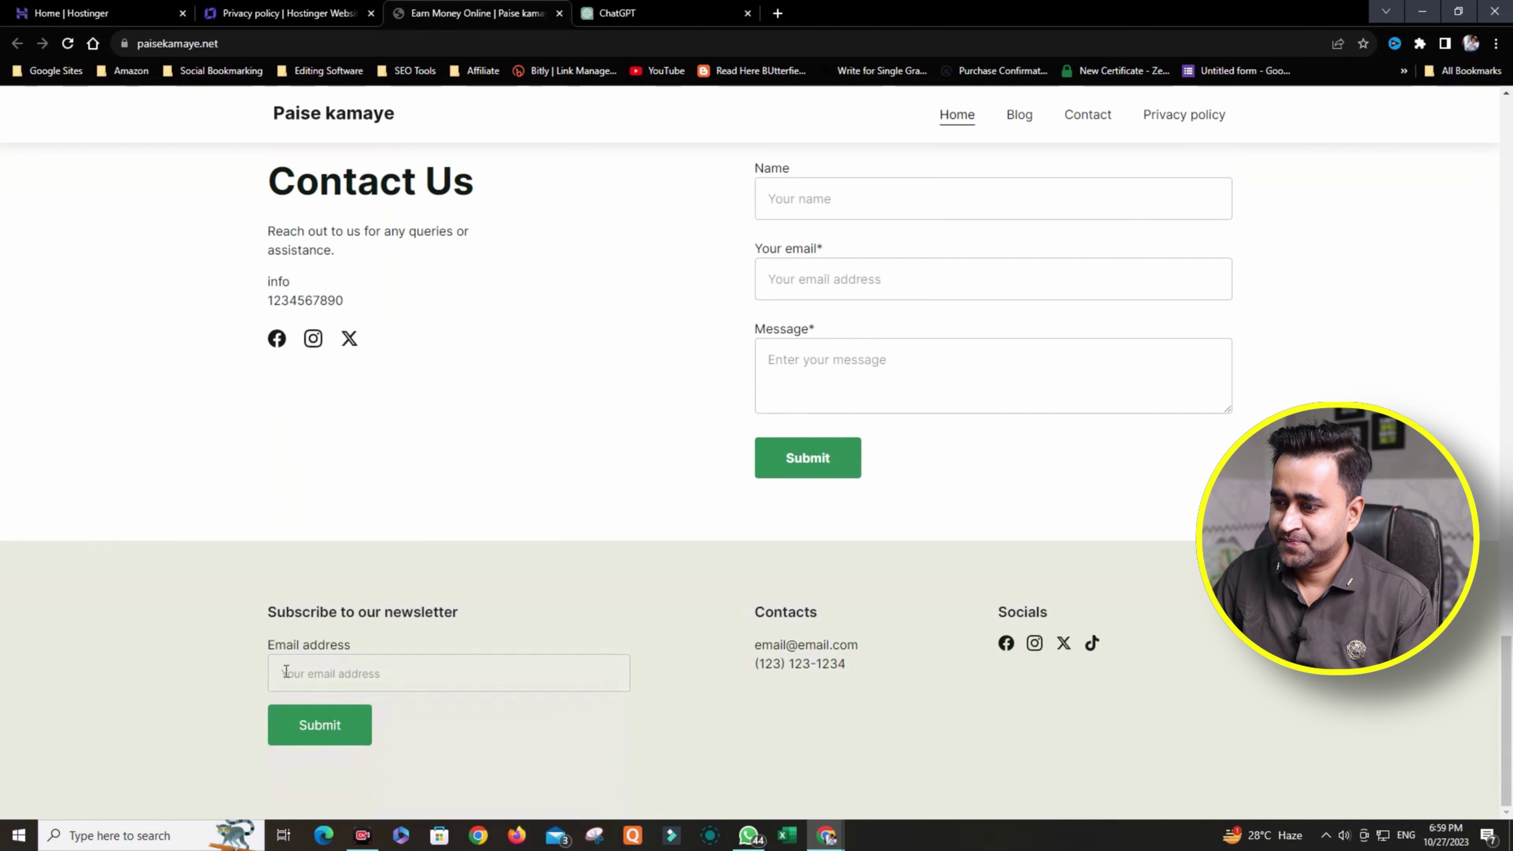
{"action": "left_click", "coordinate": [395, 681]}
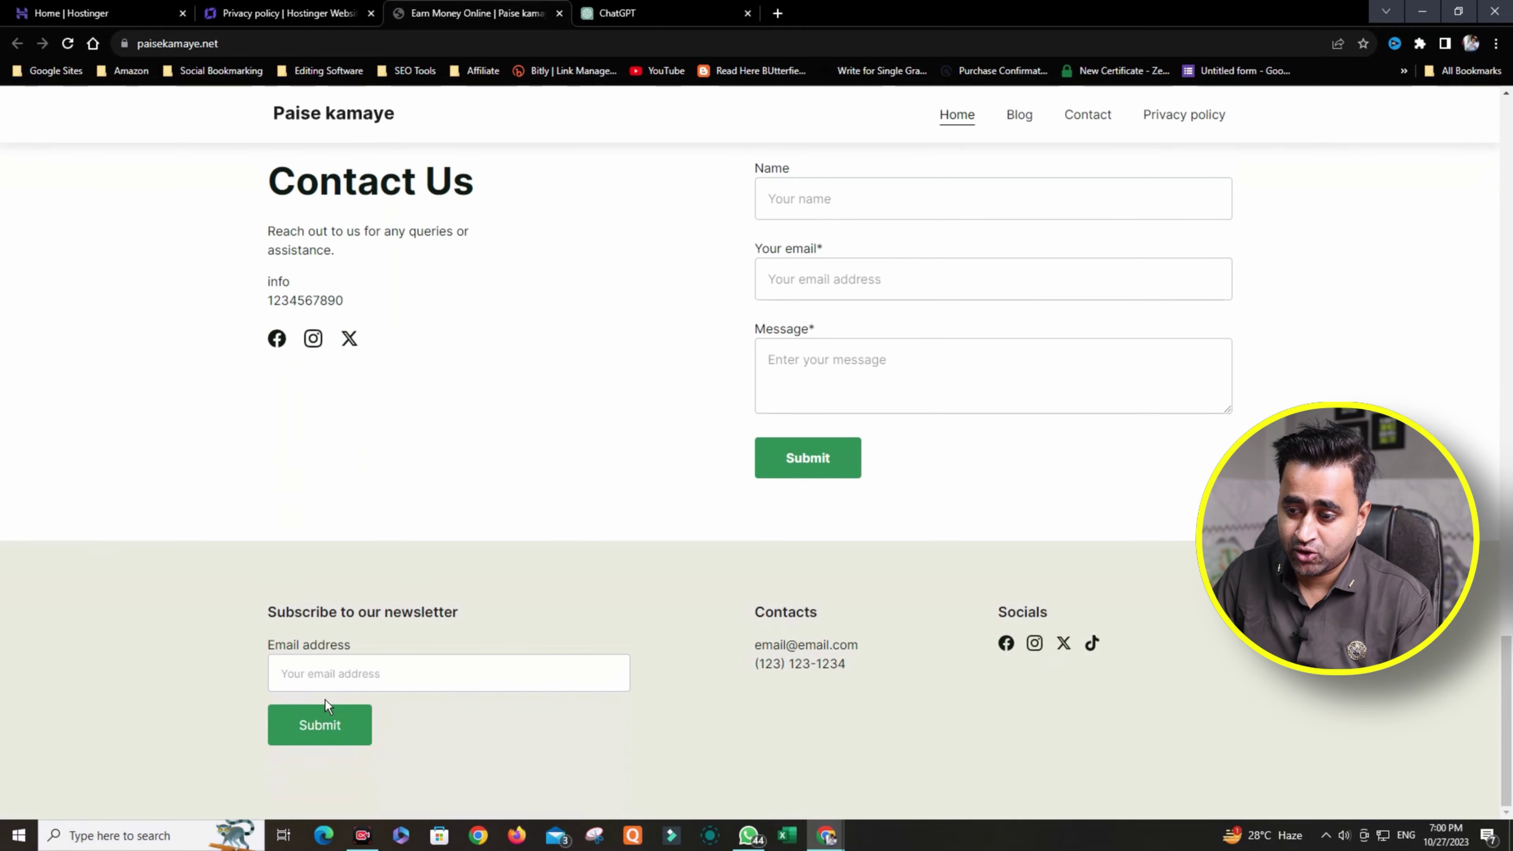
{"action": "scroll", "coordinate": [323, 693], "scroll_direction": "up", "scroll_amount": 10}
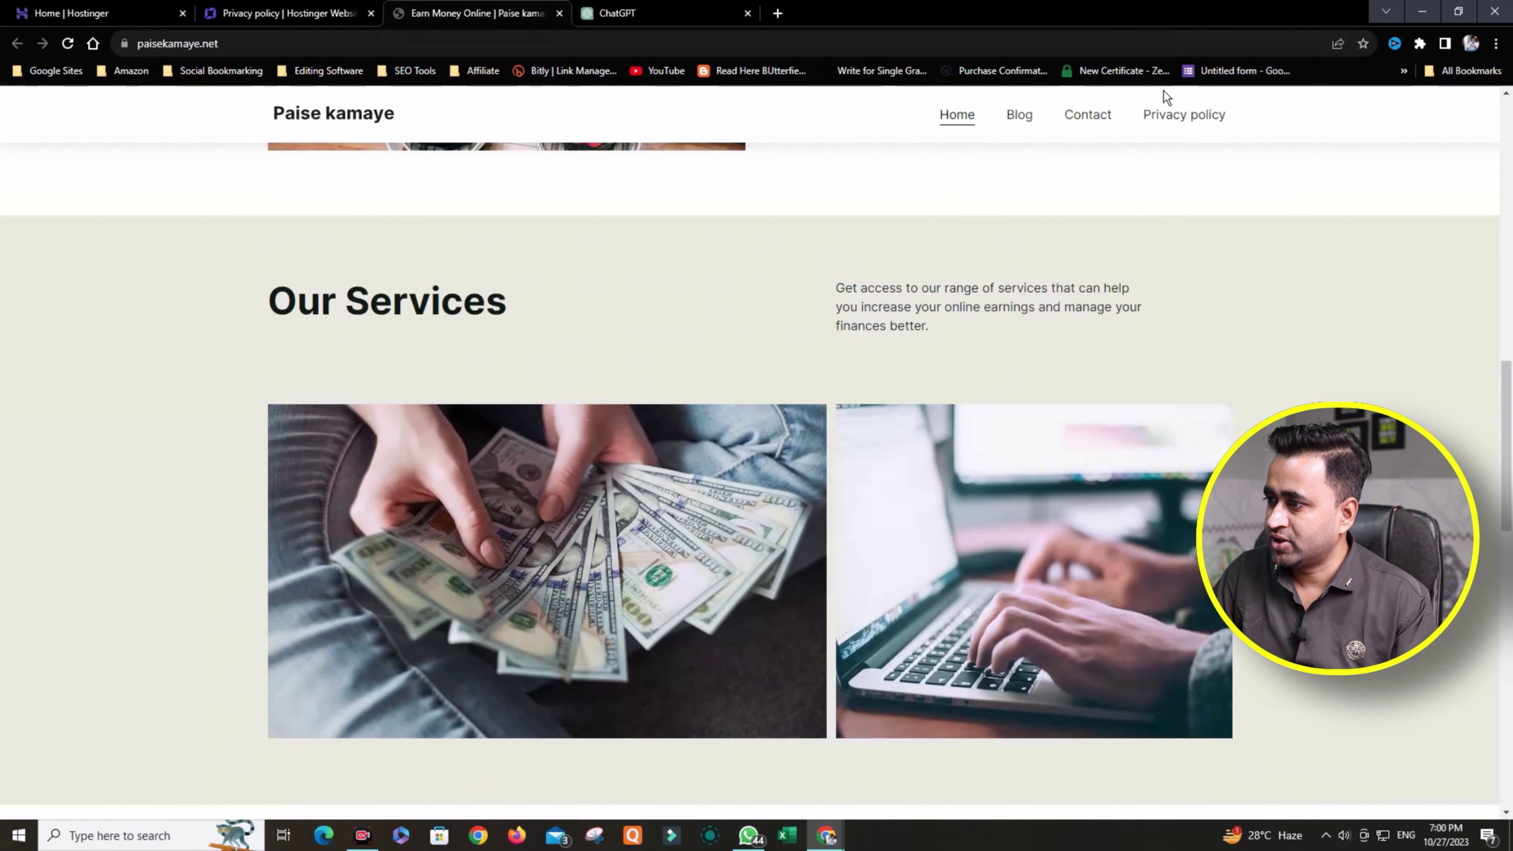
- Open the live site's Privacy policy and Blog pages and look through each one
{"action": "left_click", "coordinate": [1172, 119]}
{"action": "scroll", "coordinate": [749, 361], "scroll_direction": "down", "scroll_amount": 20}
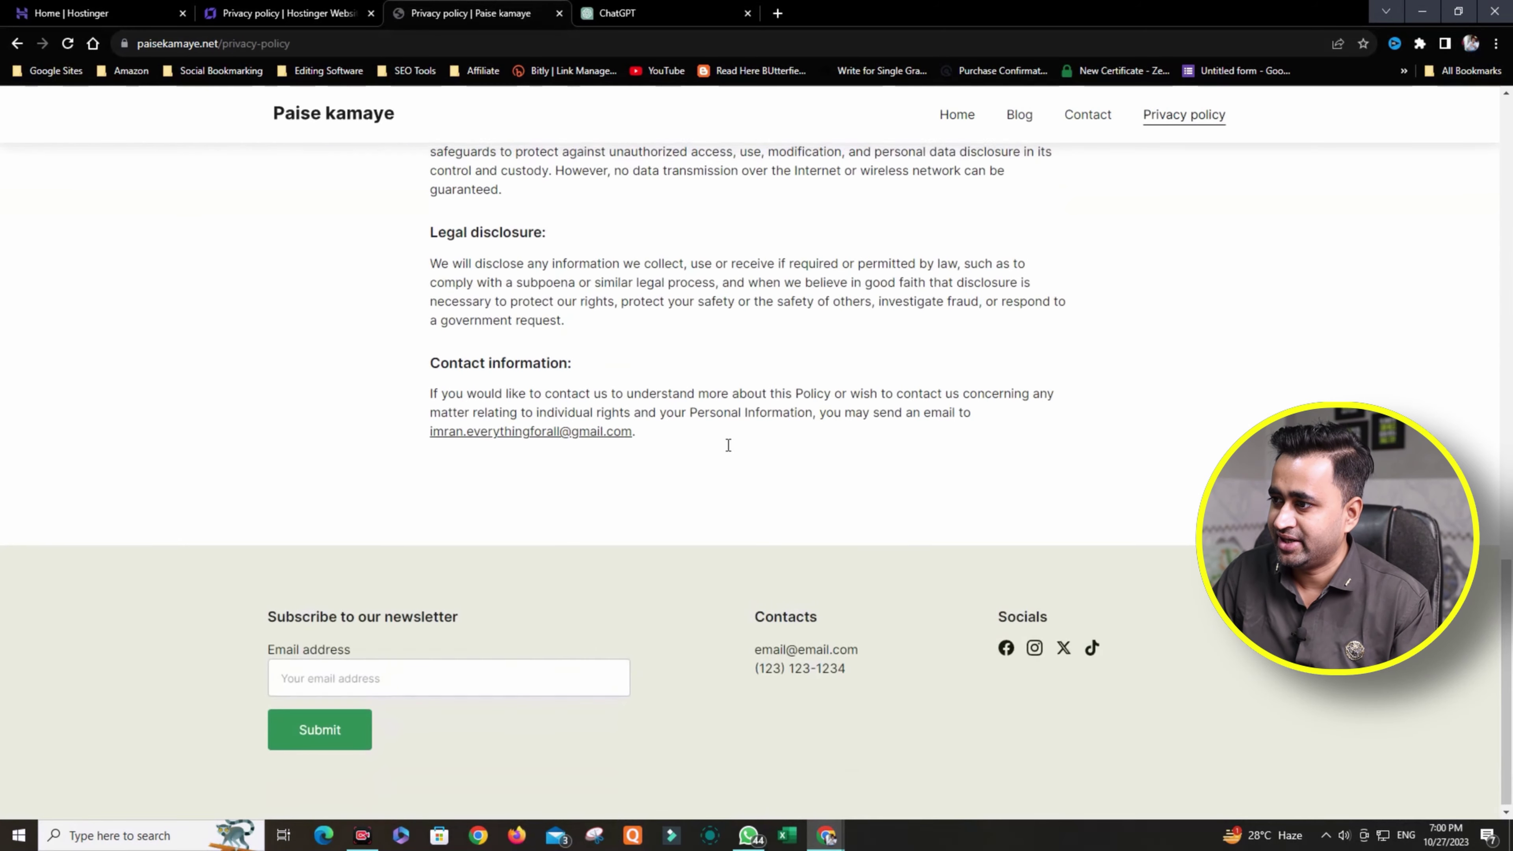
{"action": "scroll", "coordinate": [721, 471], "scroll_direction": "up", "scroll_amount": 20}
{"action": "left_click", "coordinate": [1029, 115]}
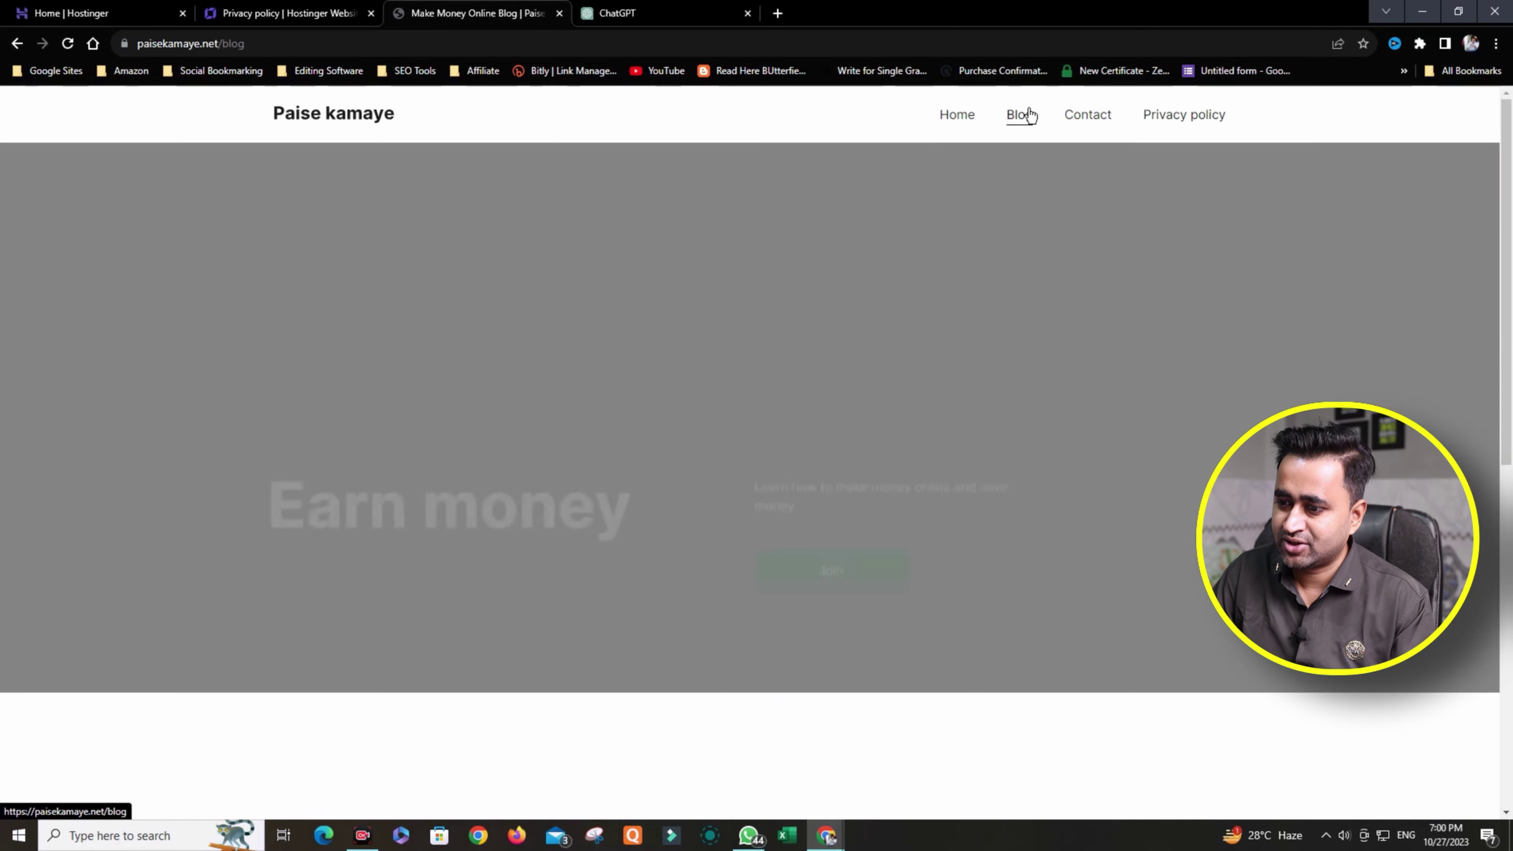
{"action": "scroll", "coordinate": [640, 463], "scroll_direction": "down", "scroll_amount": 5}
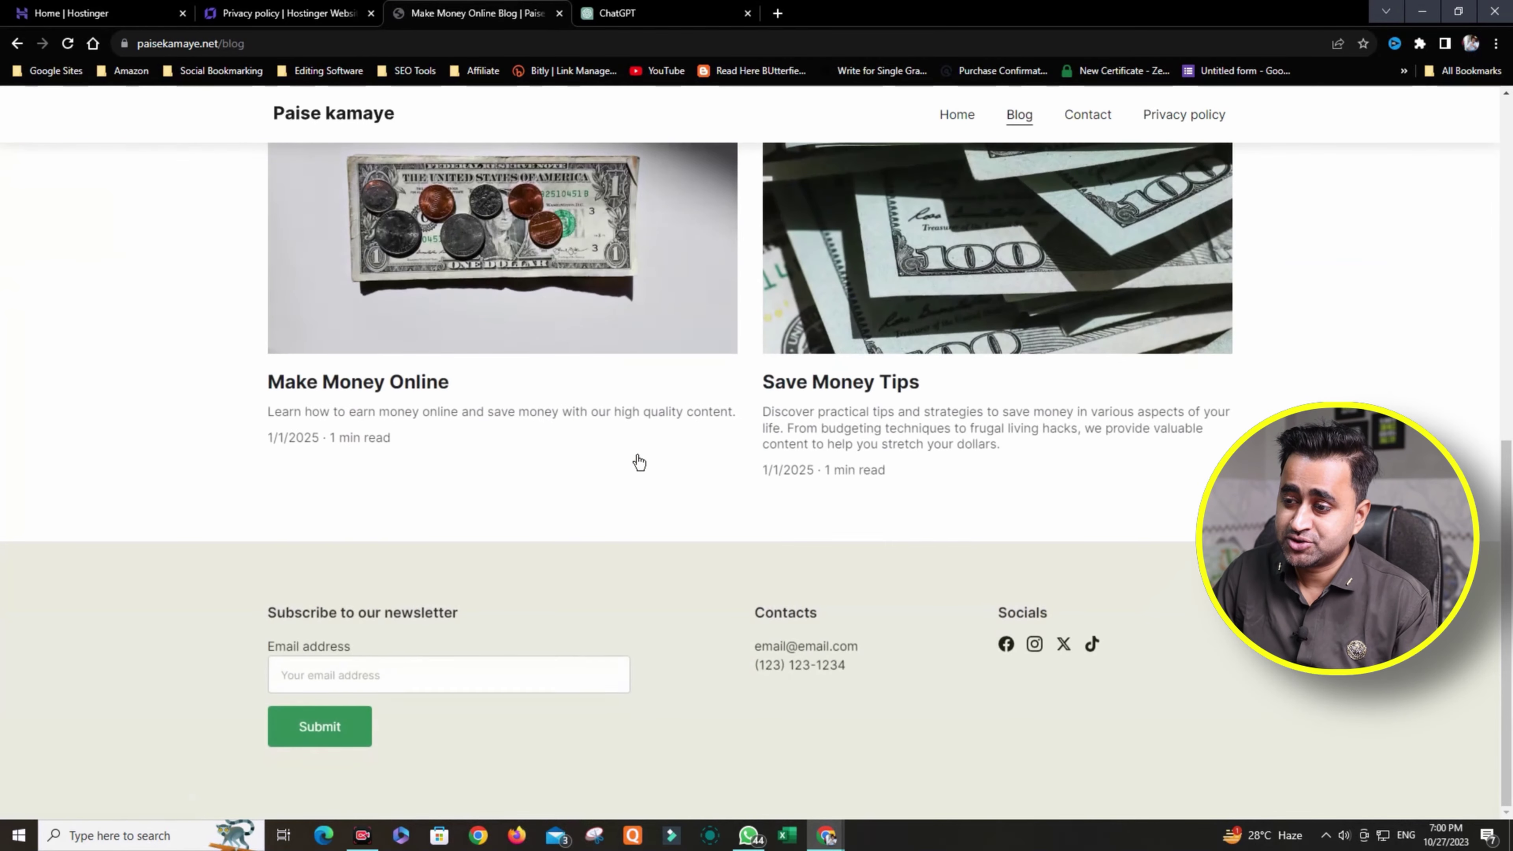
{"action": "scroll", "coordinate": [757, 439], "scroll_direction": "up", "scroll_amount": 4}
{"action": "scroll", "coordinate": [818, 528], "scroll_direction": "up", "scroll_amount": 5}
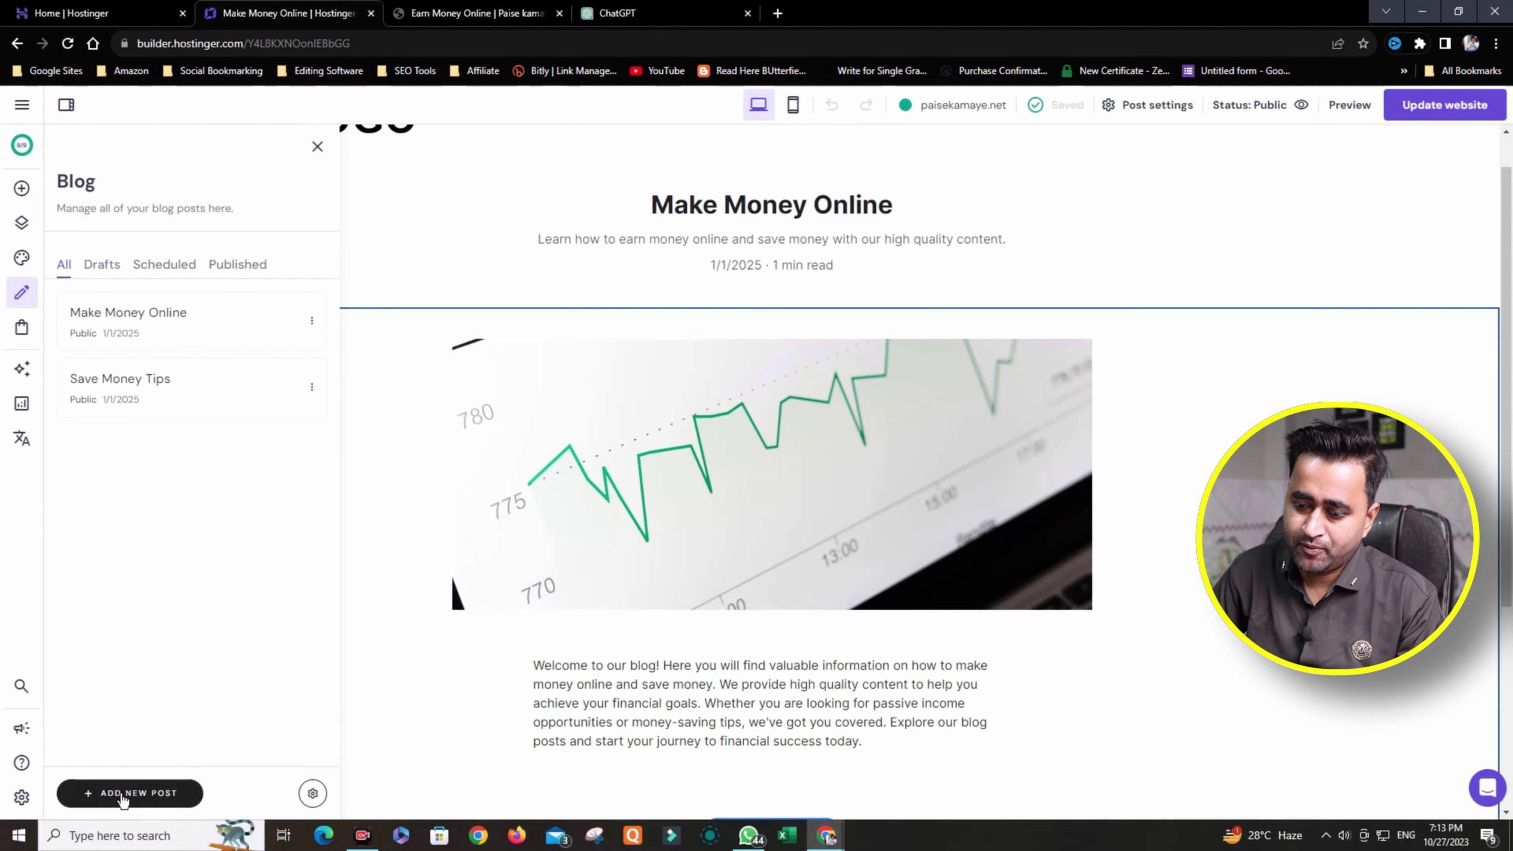
- Start a new AI-created blog post with a Formal tone of voice and a length of 800-1000 words
{"action": "left_click", "coordinate": [122, 794]}
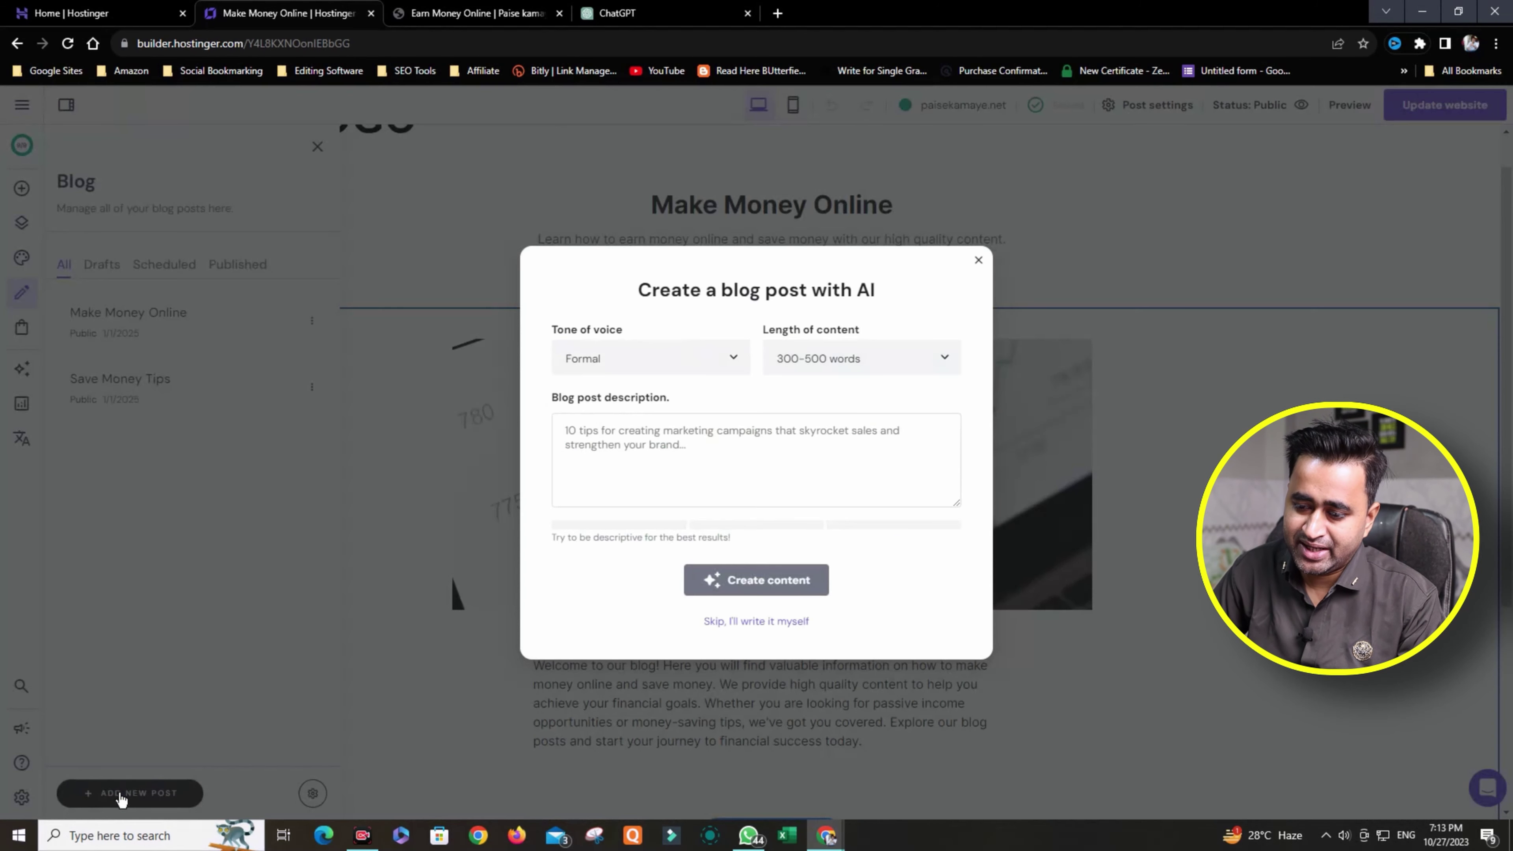
{"action": "left_click", "coordinate": [602, 355]}
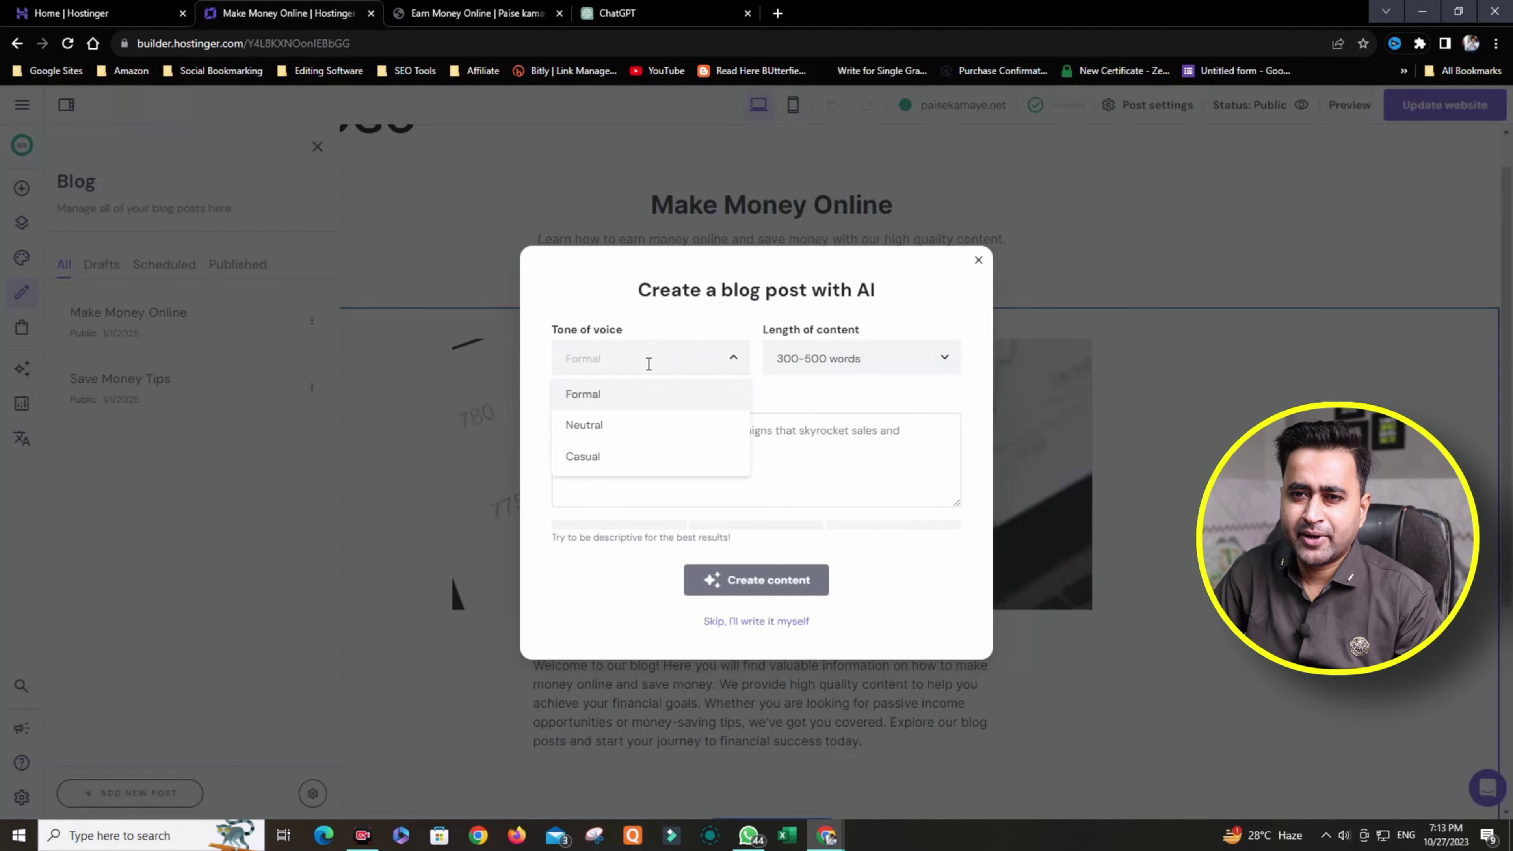
{"action": "left_click", "coordinate": [865, 416]}
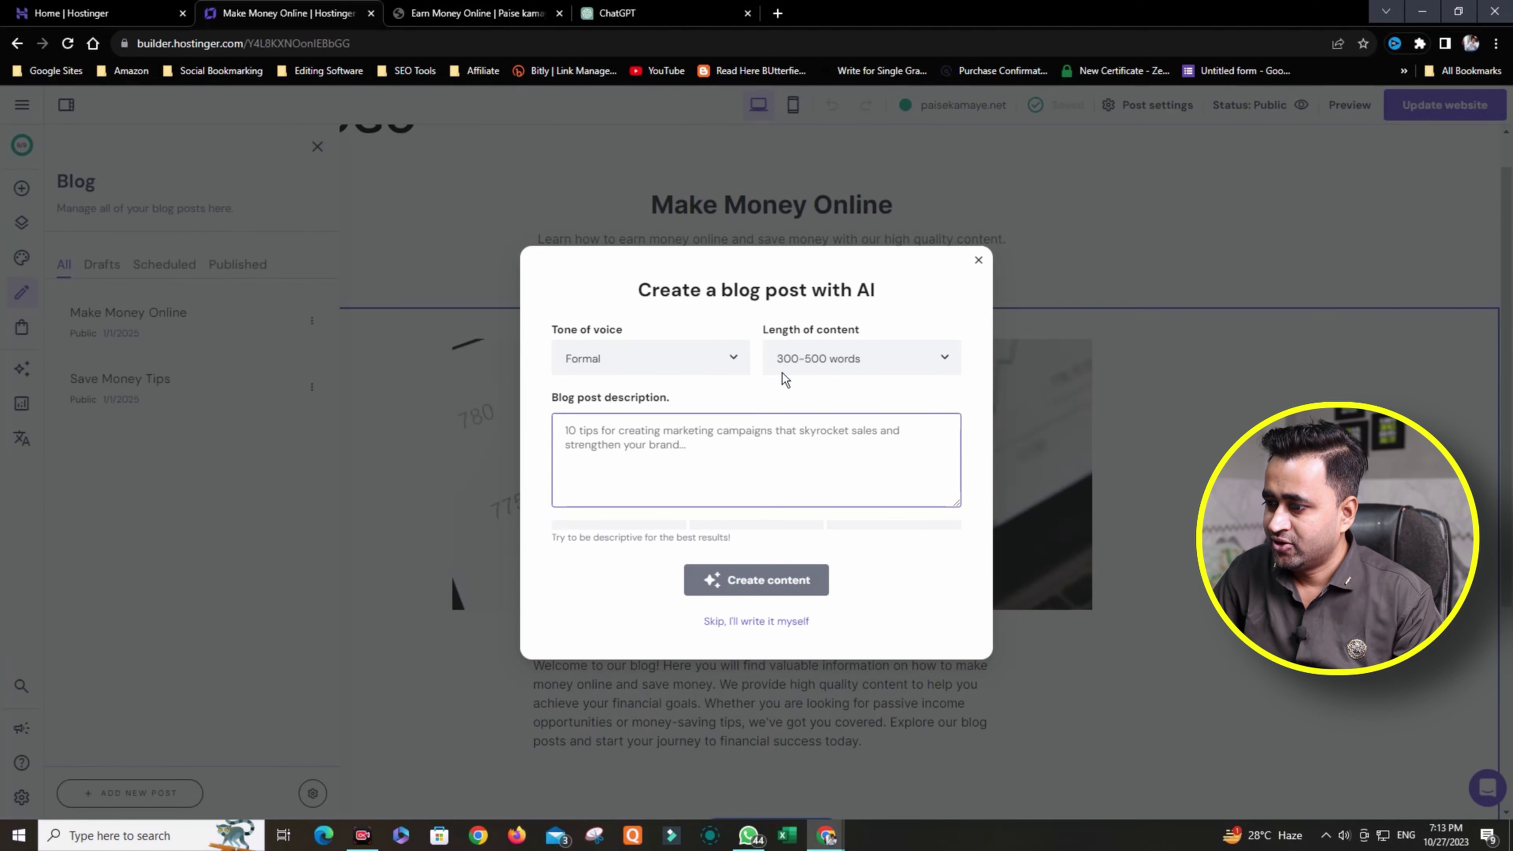
{"action": "left_click", "coordinate": [815, 367]}
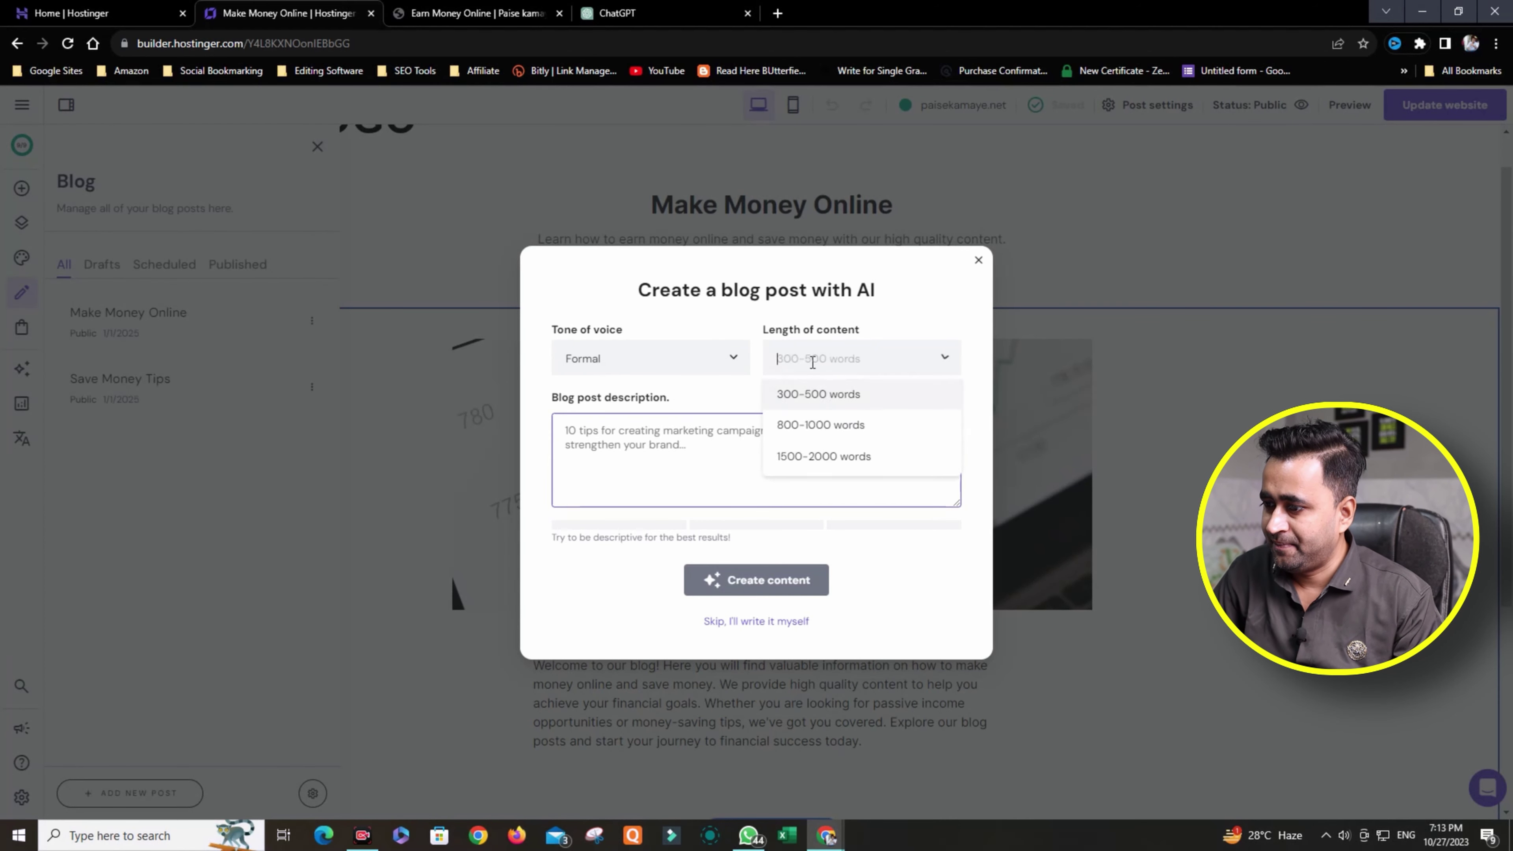
{"action": "left_click", "coordinate": [840, 426]}
- Generate the post content from the description "we are going to how to make money from instagram creating reels"
{"action": "left_click", "coordinate": [616, 445]}
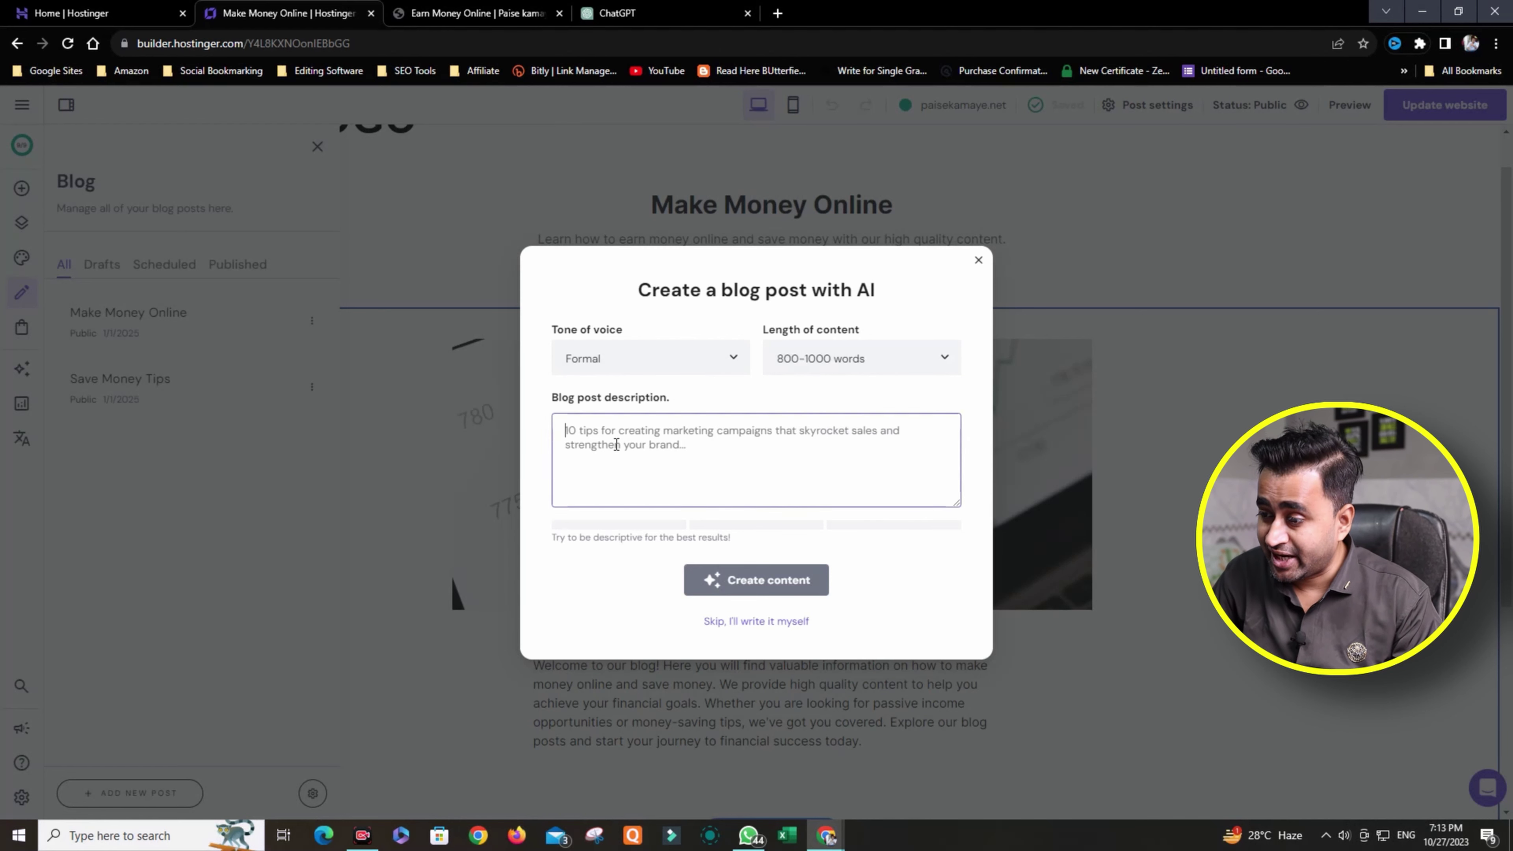
{"action": "type", "text": "mak"}
{"action": "key", "text": "BackSpace"}
{"action": "key", "text": "BackSpace"}
{"action": "key", "text": "BackSpace"}
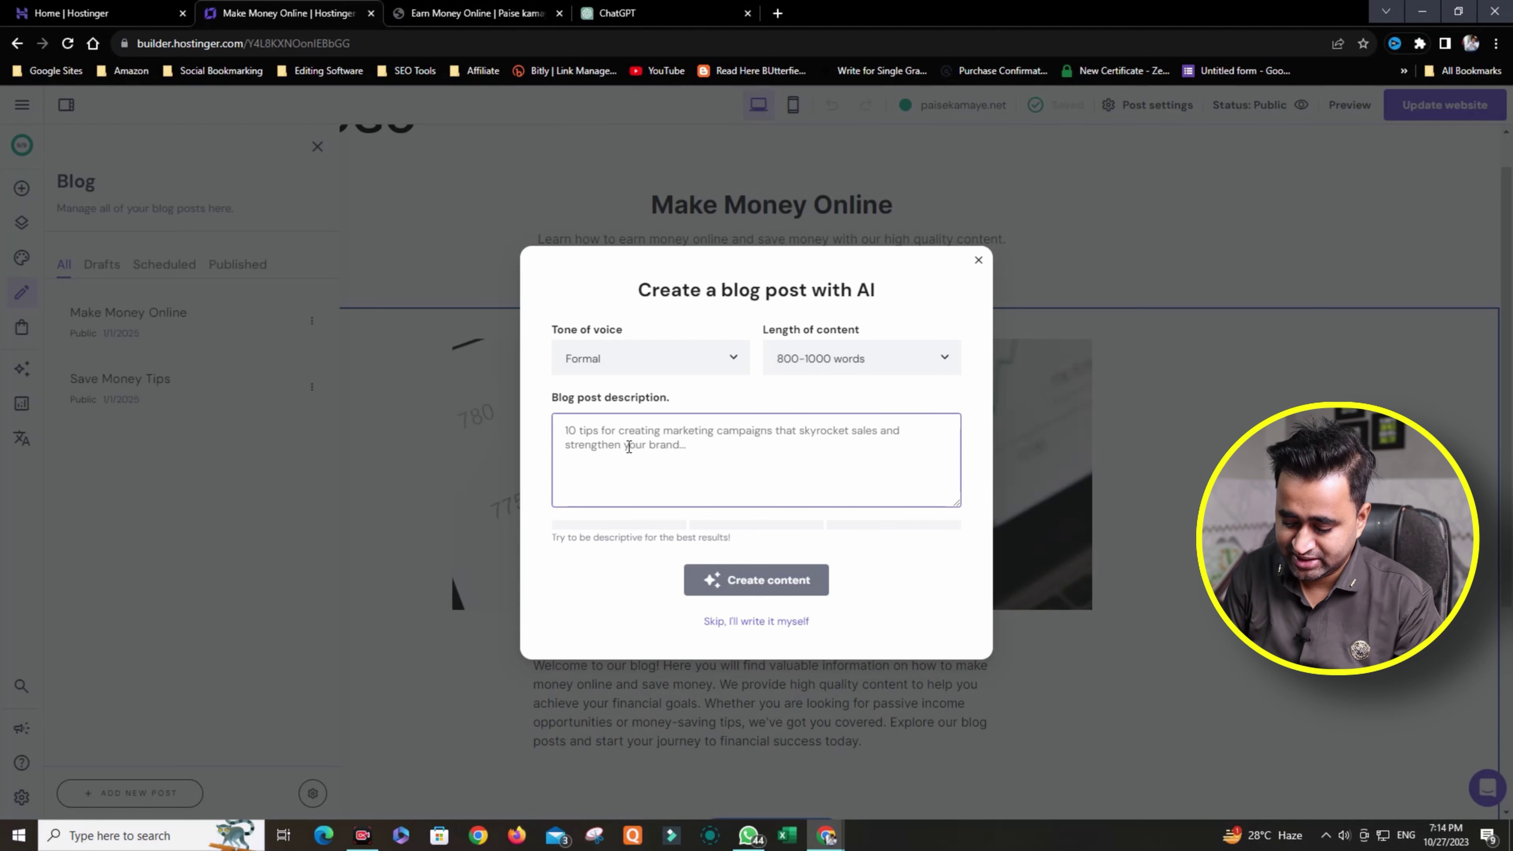
{"action": "type", "text": "ho"}
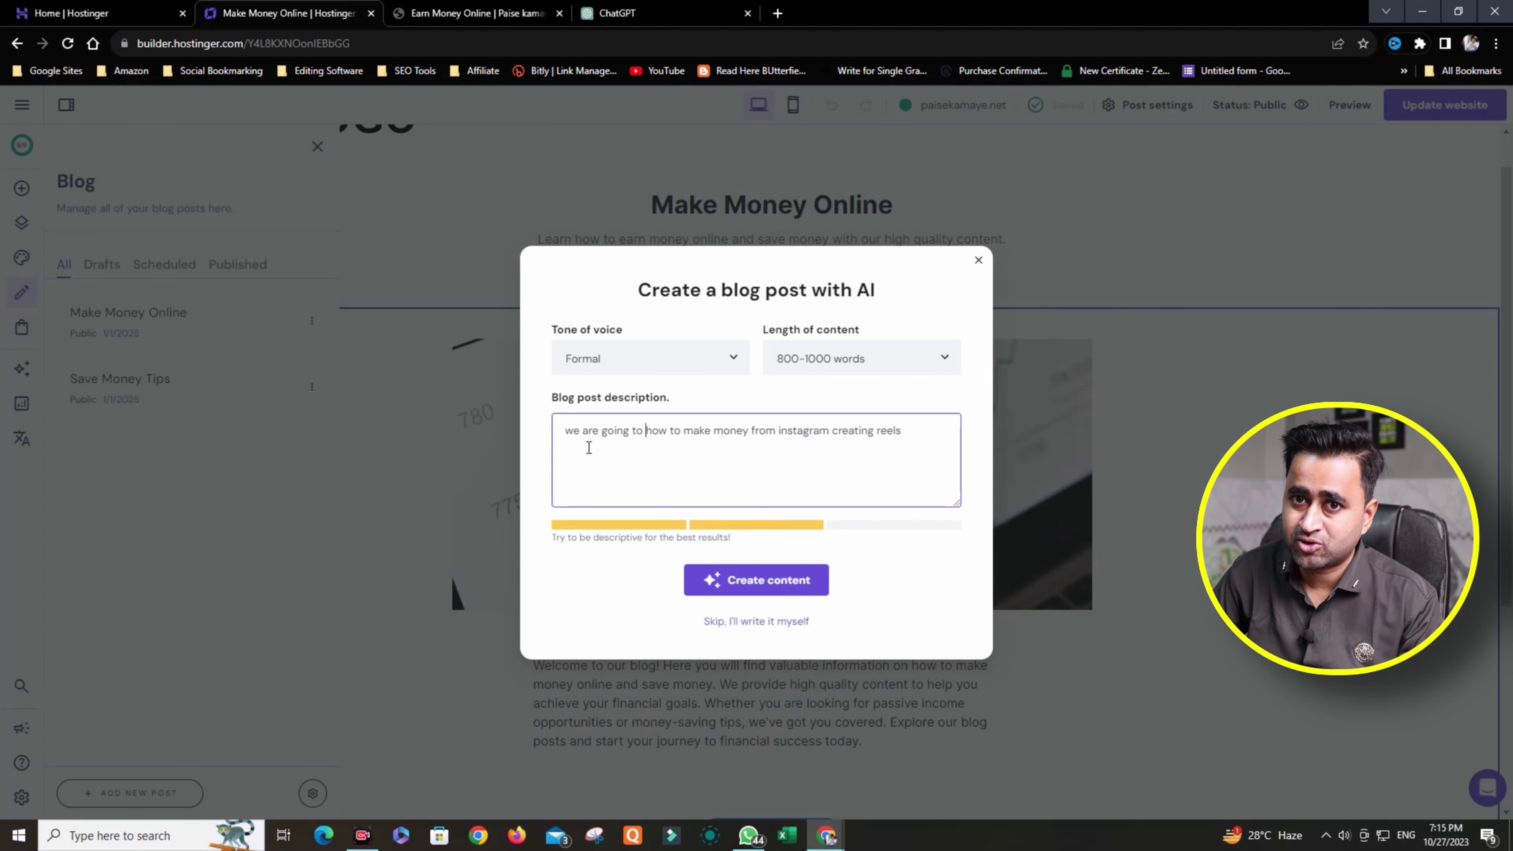
{"action": "left_click", "coordinate": [763, 588]}
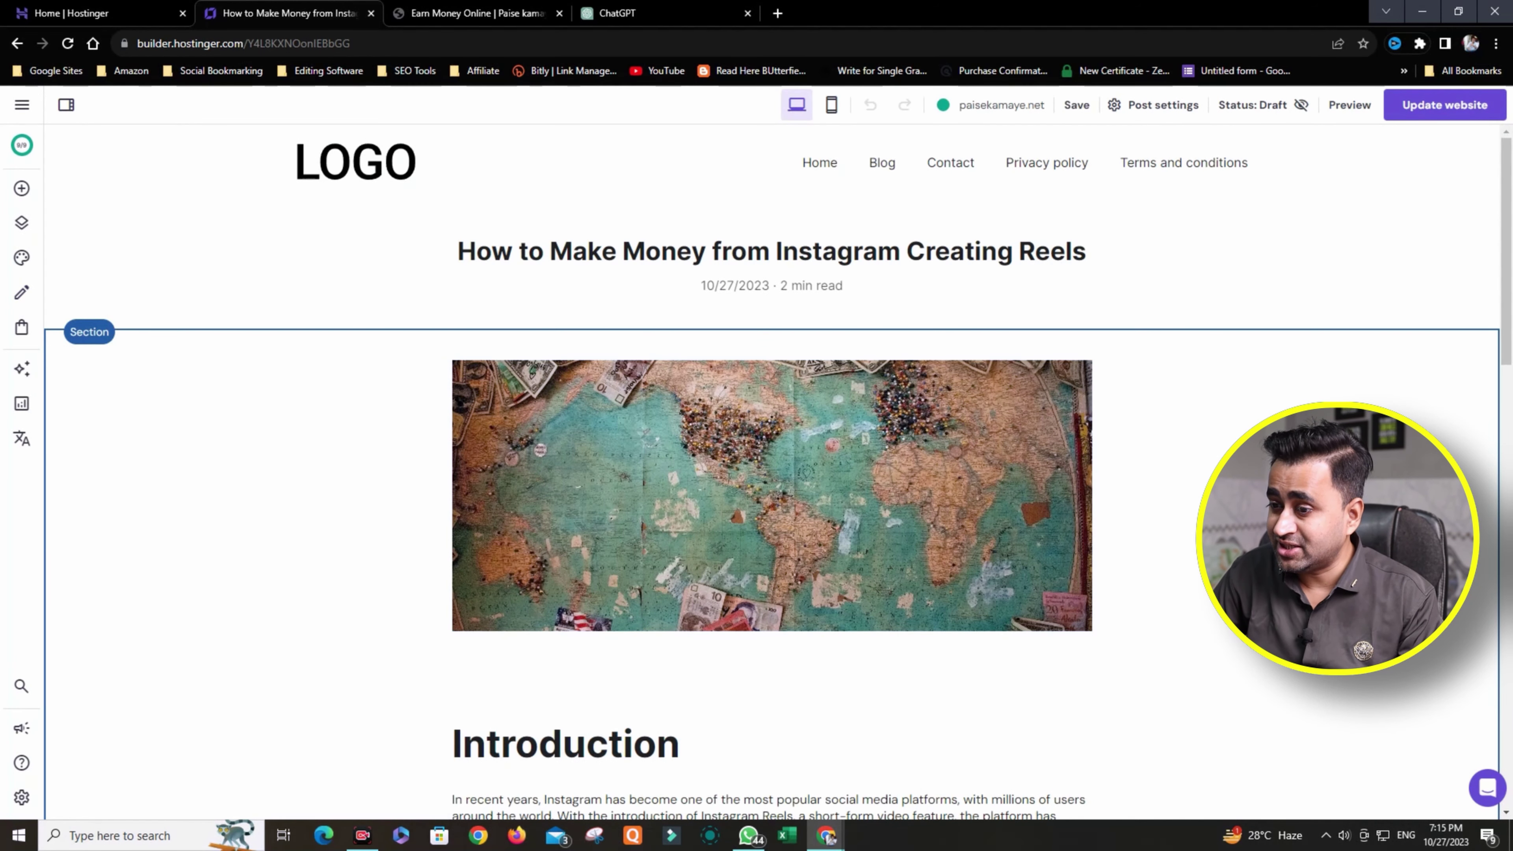
- Look through the generated Instagram Reels post from its introduction to its conclusion and return to its title
{"action": "scroll", "coordinate": [791, 286], "scroll_direction": "down", "scroll_amount": 5}
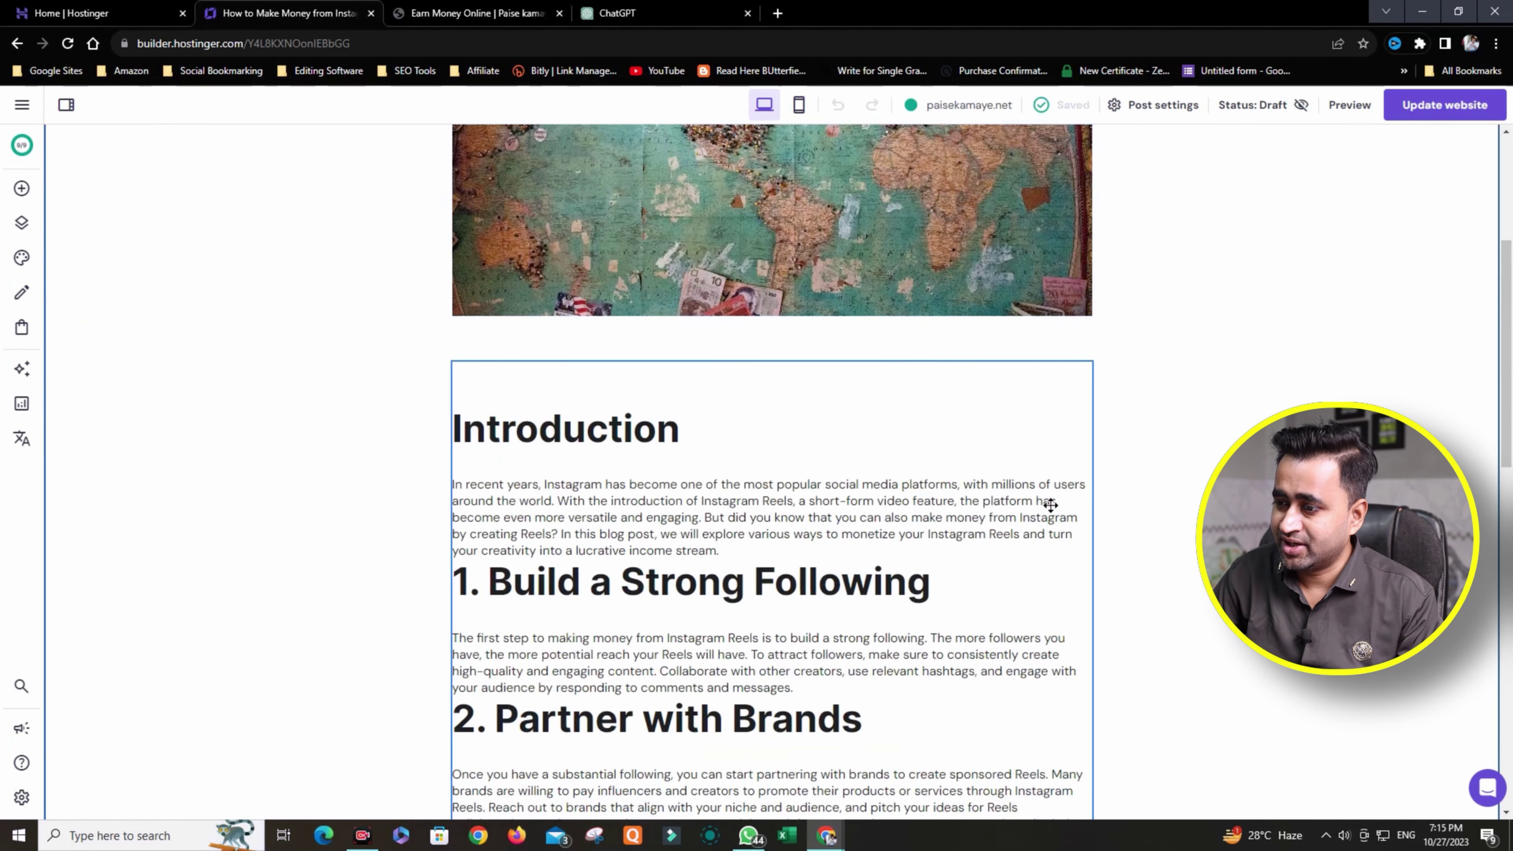
{"action": "scroll", "coordinate": [1048, 503], "scroll_direction": "down", "scroll_amount": 12}
{"action": "scroll", "coordinate": [730, 455], "scroll_direction": "down", "scroll_amount": 5}
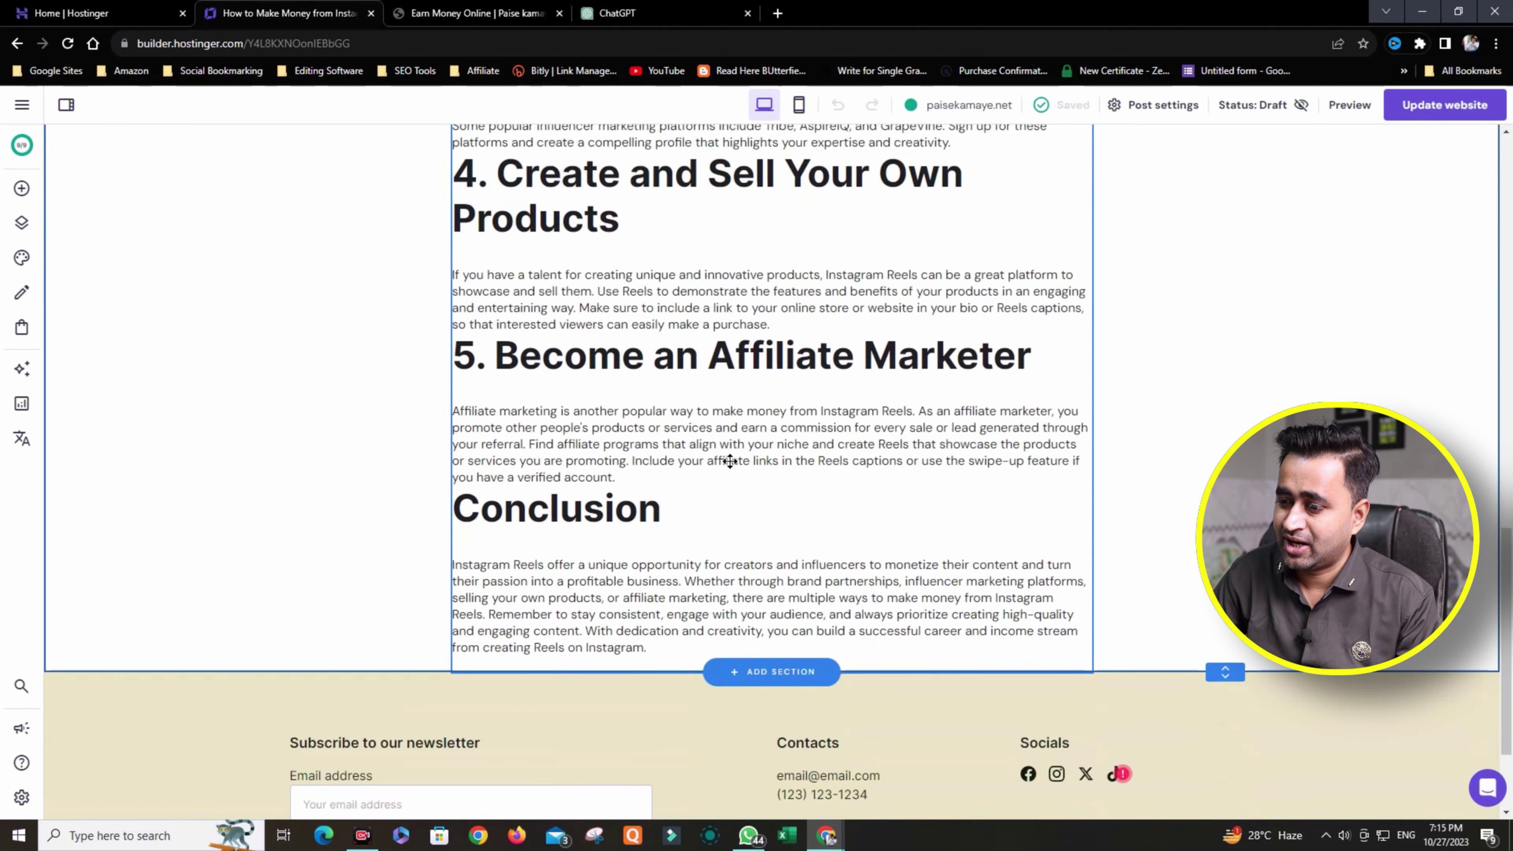
{"action": "scroll", "coordinate": [727, 459], "scroll_direction": "up", "scroll_amount": 11}
{"action": "scroll", "coordinate": [728, 466], "scroll_direction": "up", "scroll_amount": 10}
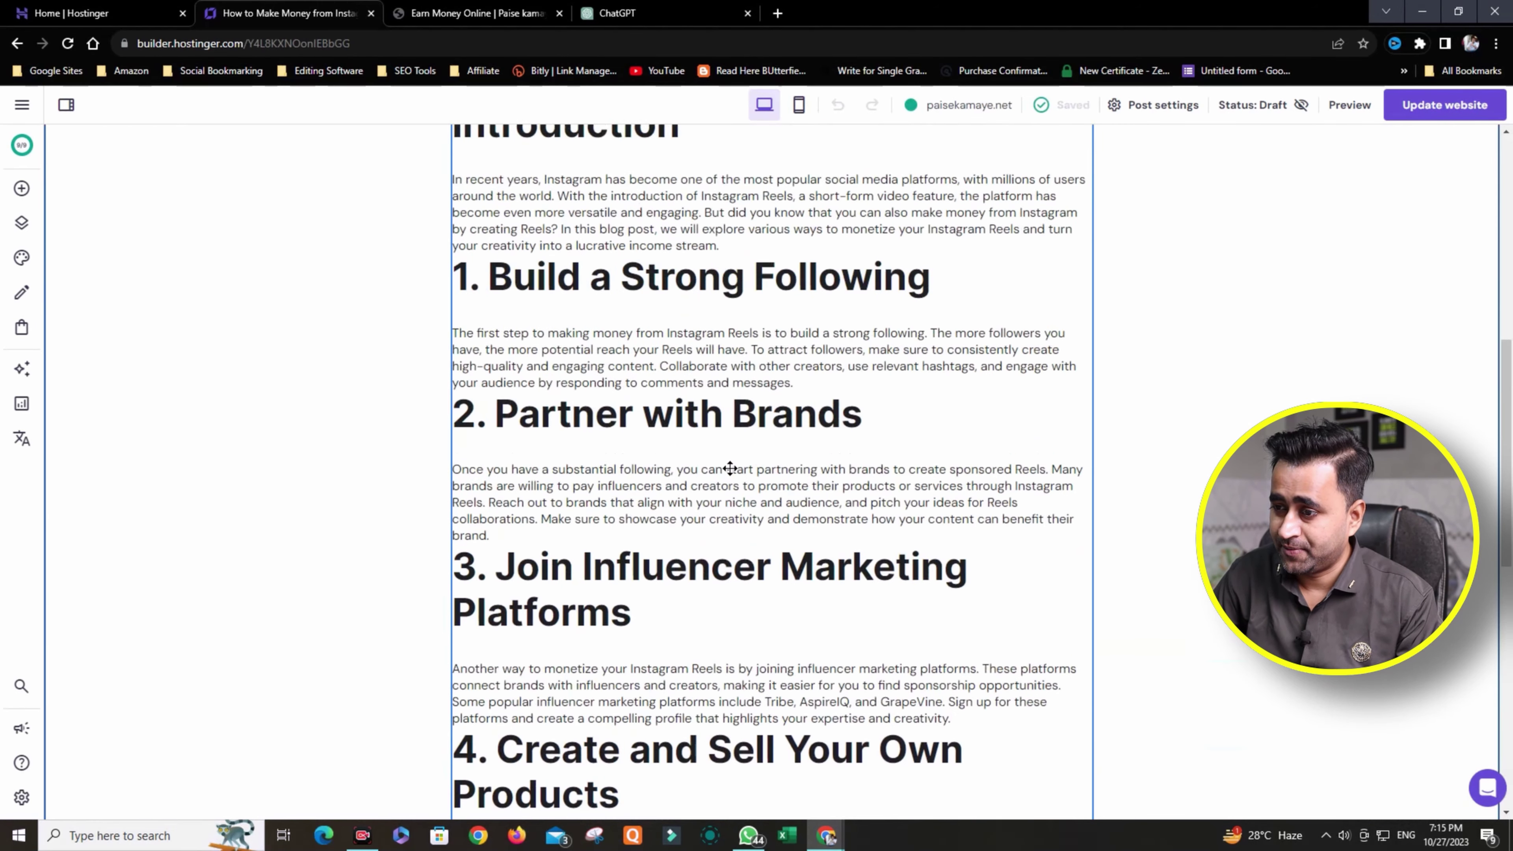
{"action": "mouse_move", "coordinate": [1074, 110]}
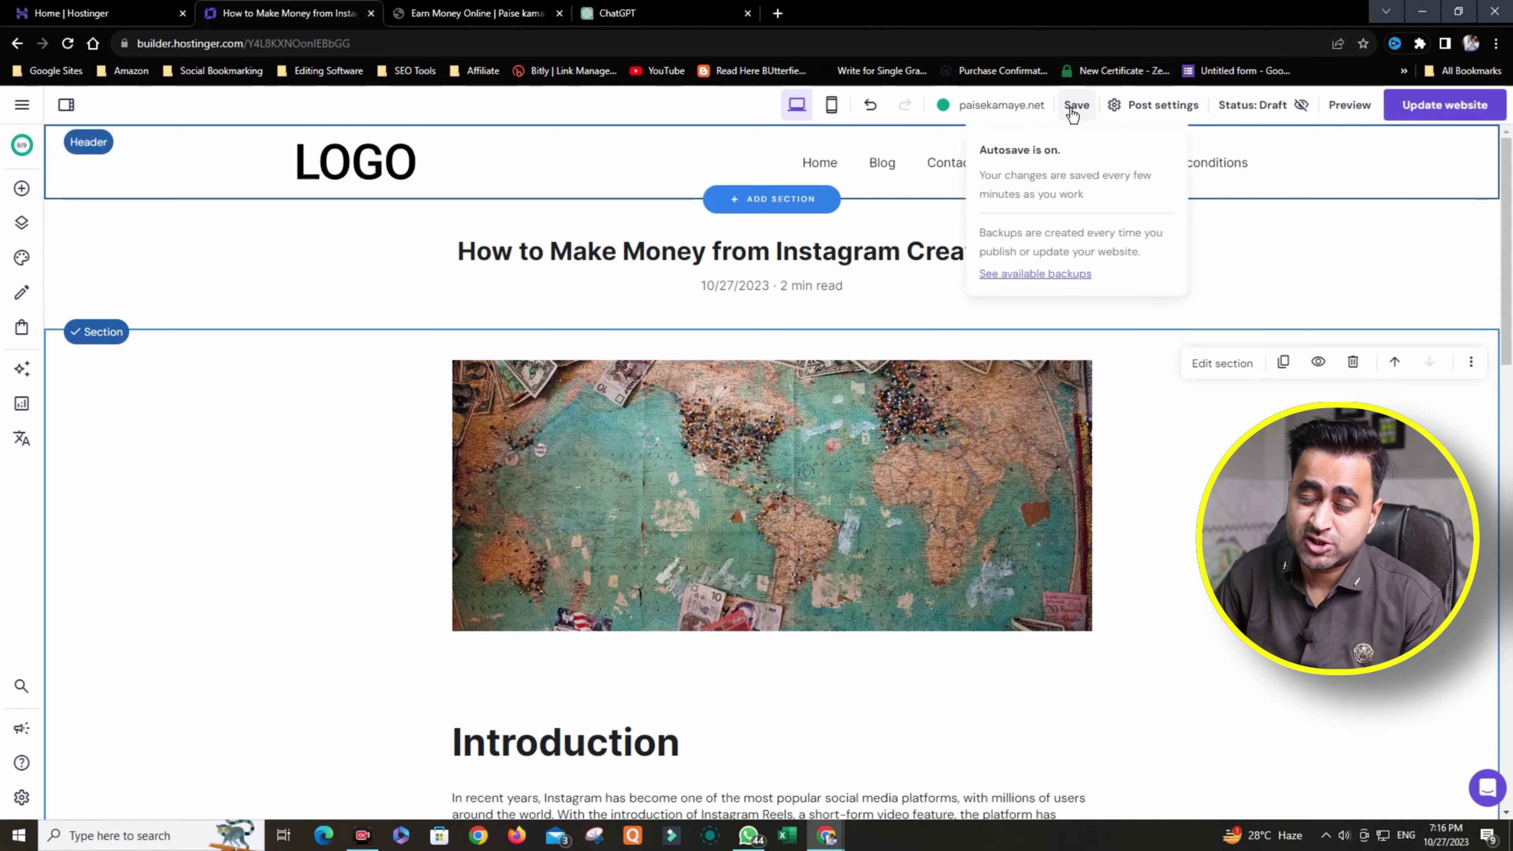